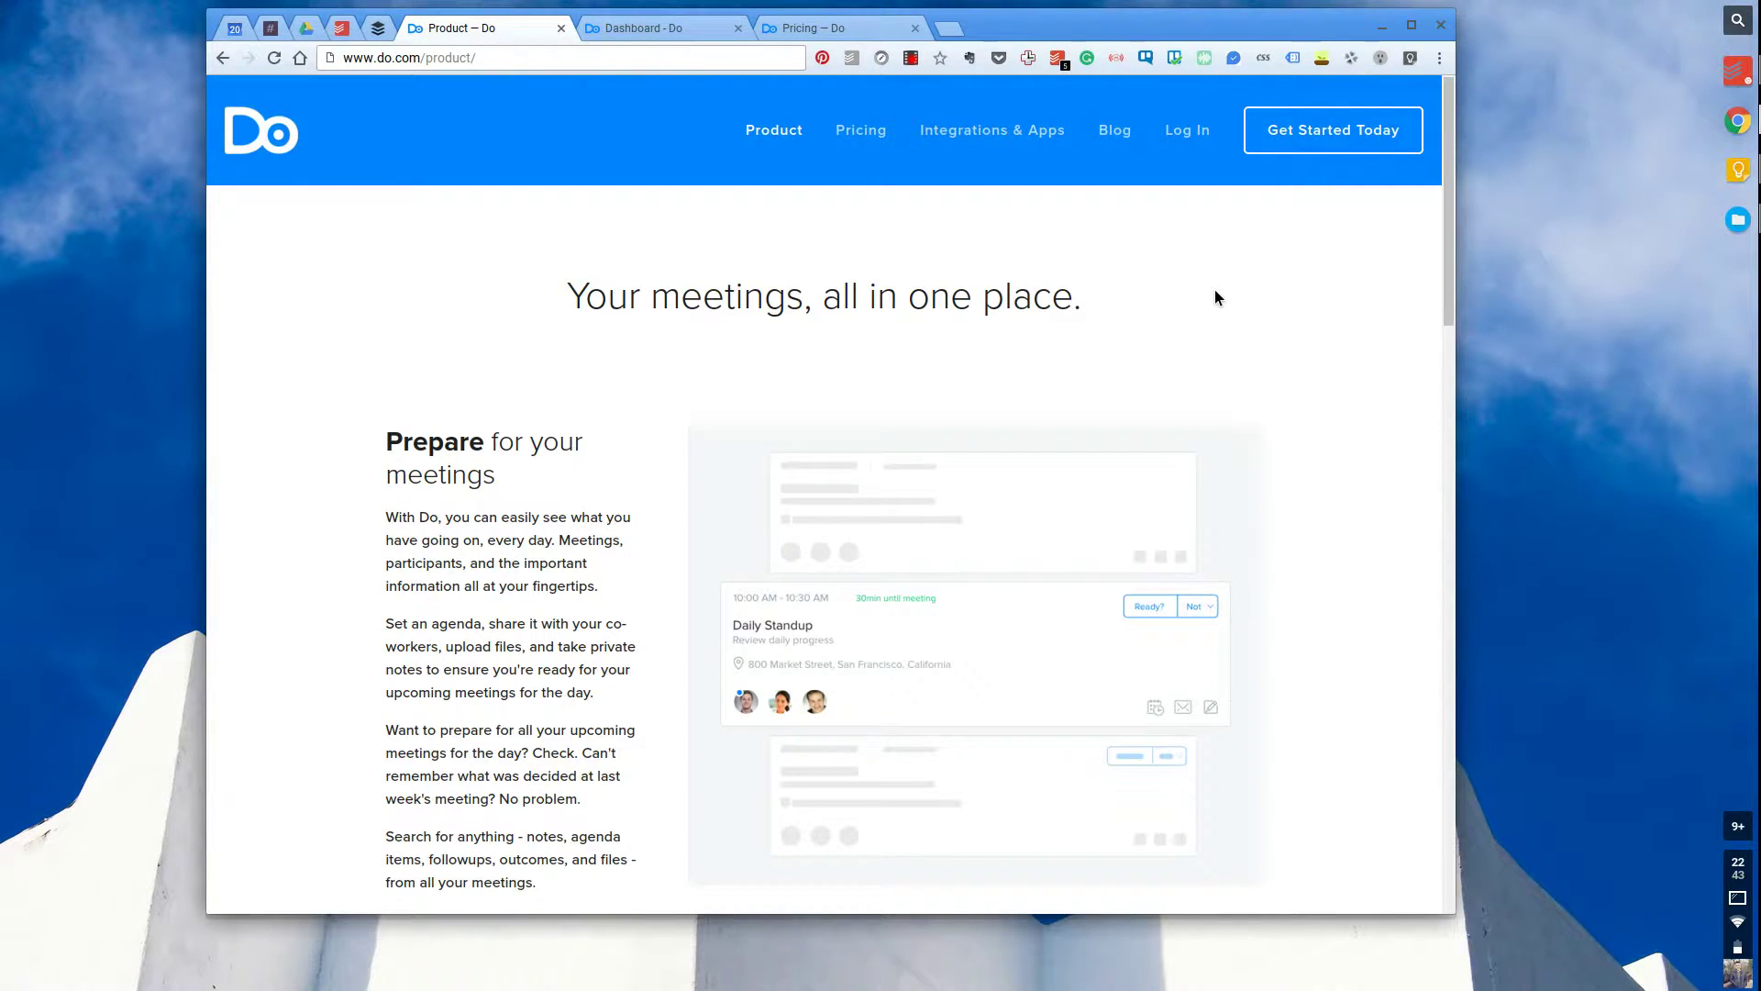
scroll(1215, 290, "down", 2)
scroll(1215, 297, "down", 4)
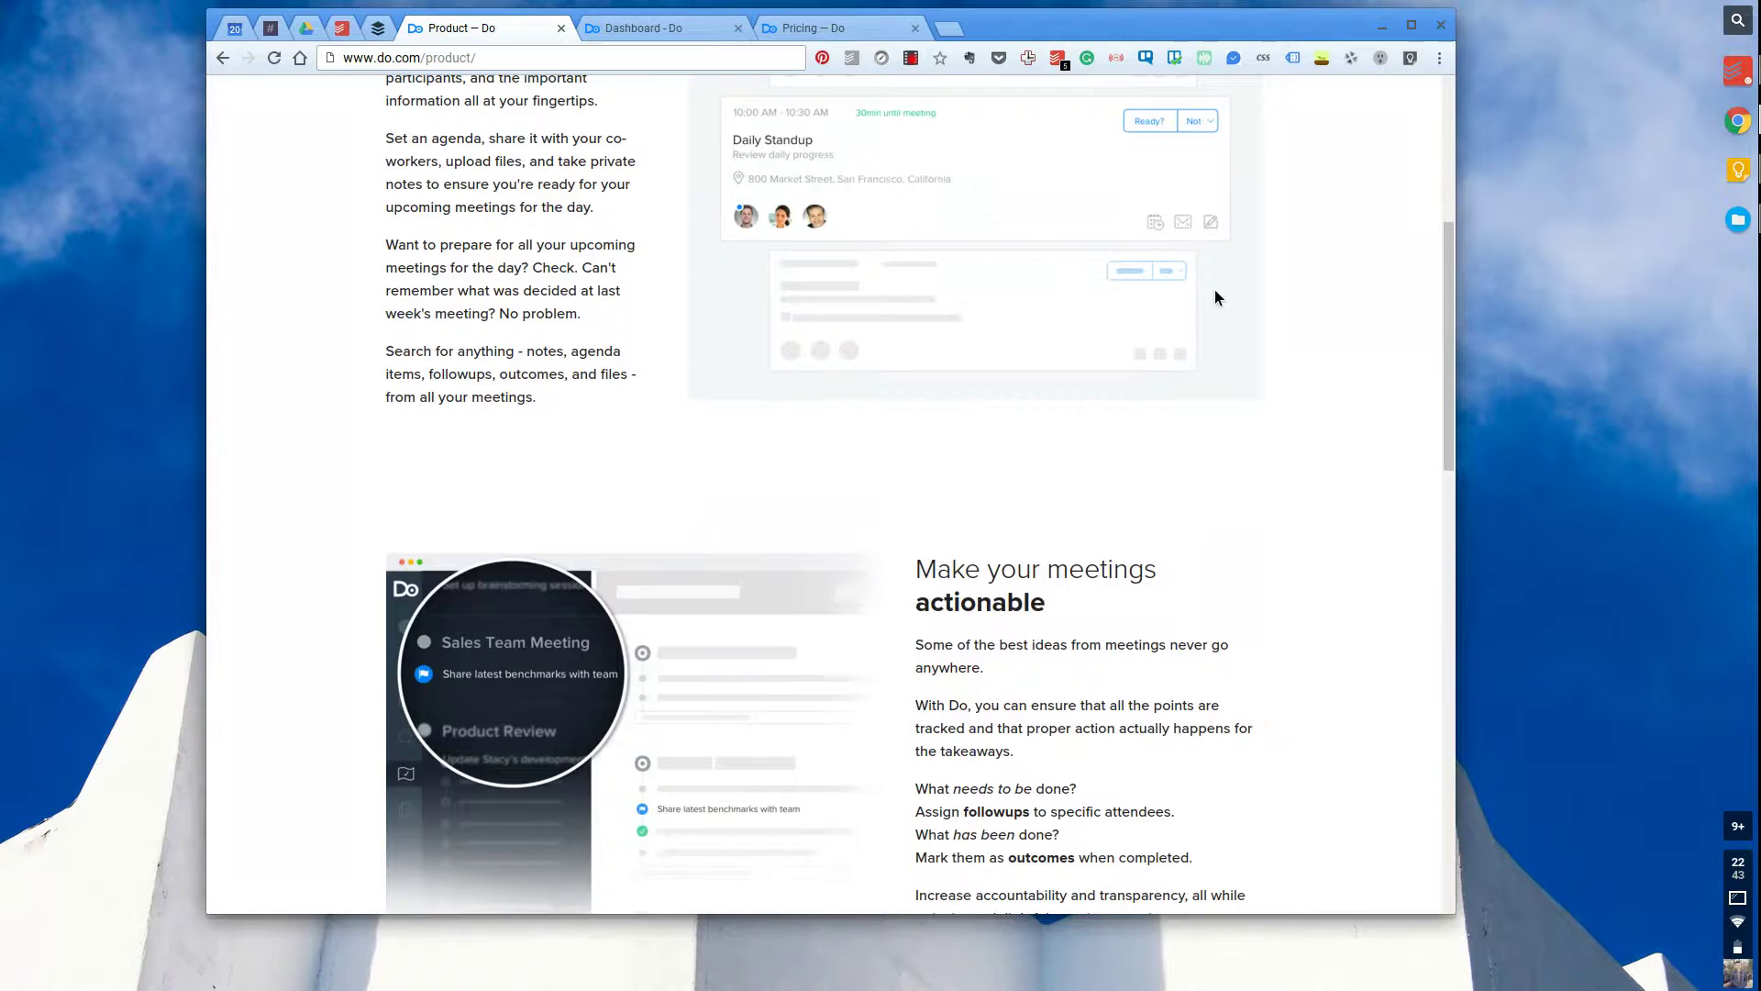
scroll(1215, 297, "down", 3)
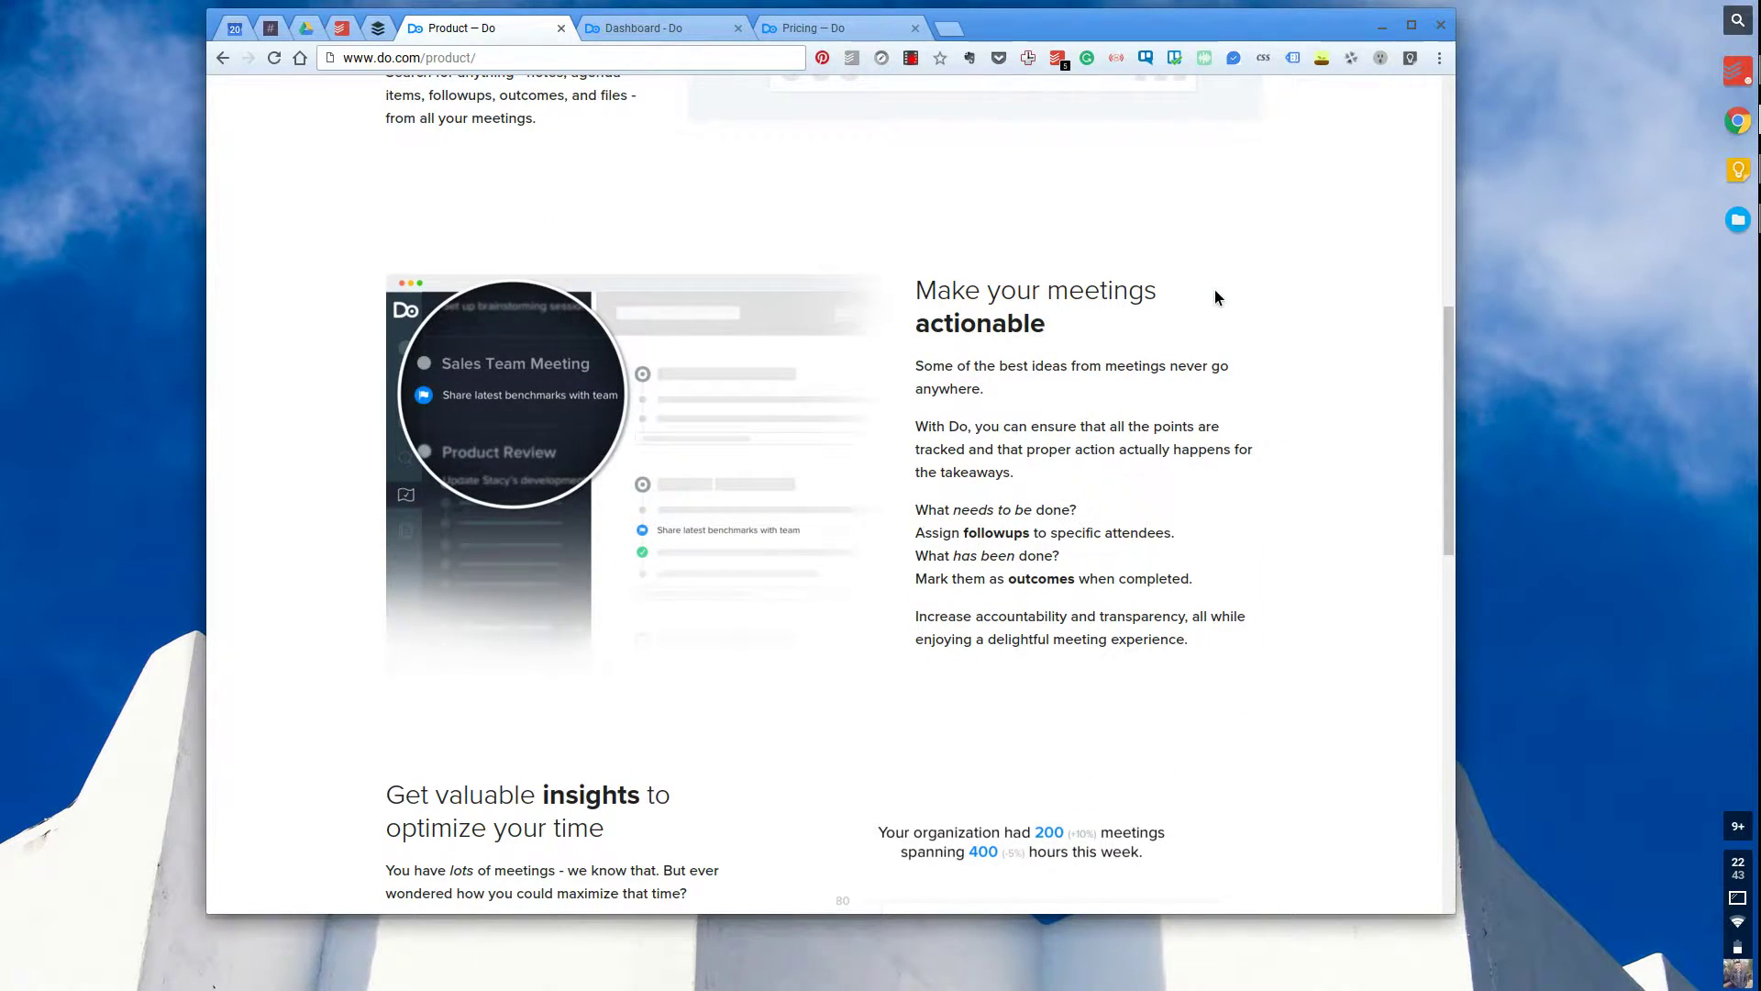
scroll(1214, 289, "down", 1)
scroll(1215, 289, "down", 6)
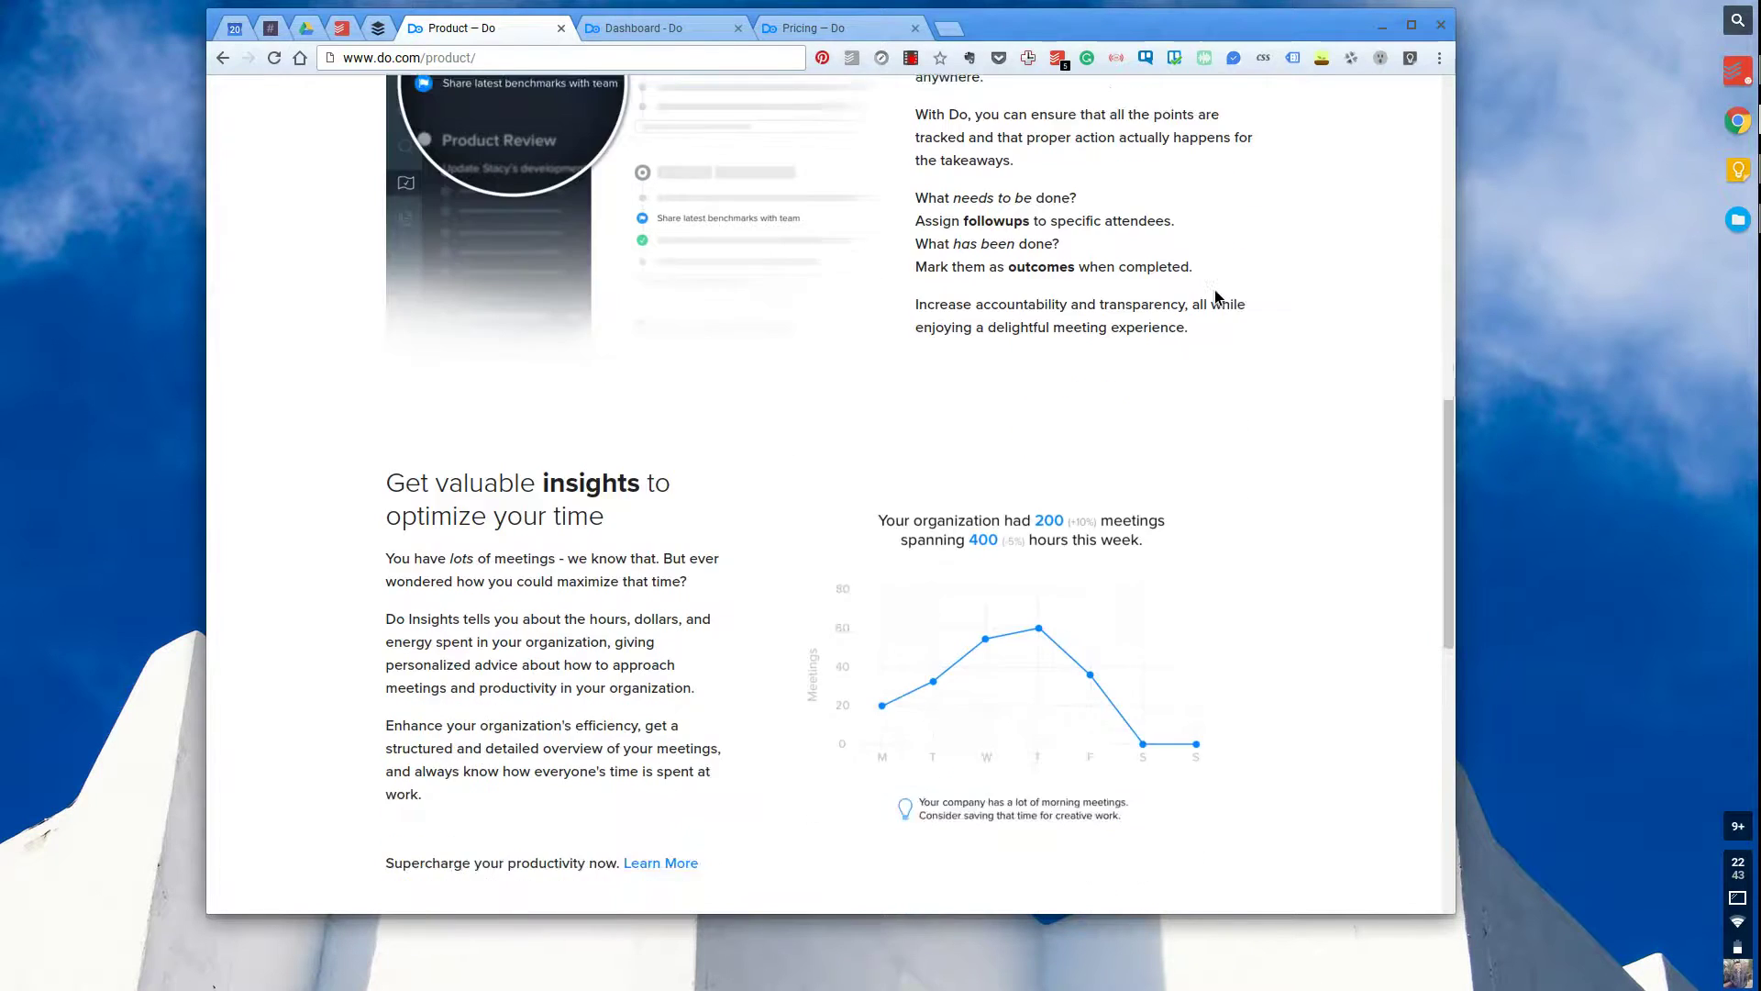
key("Home")
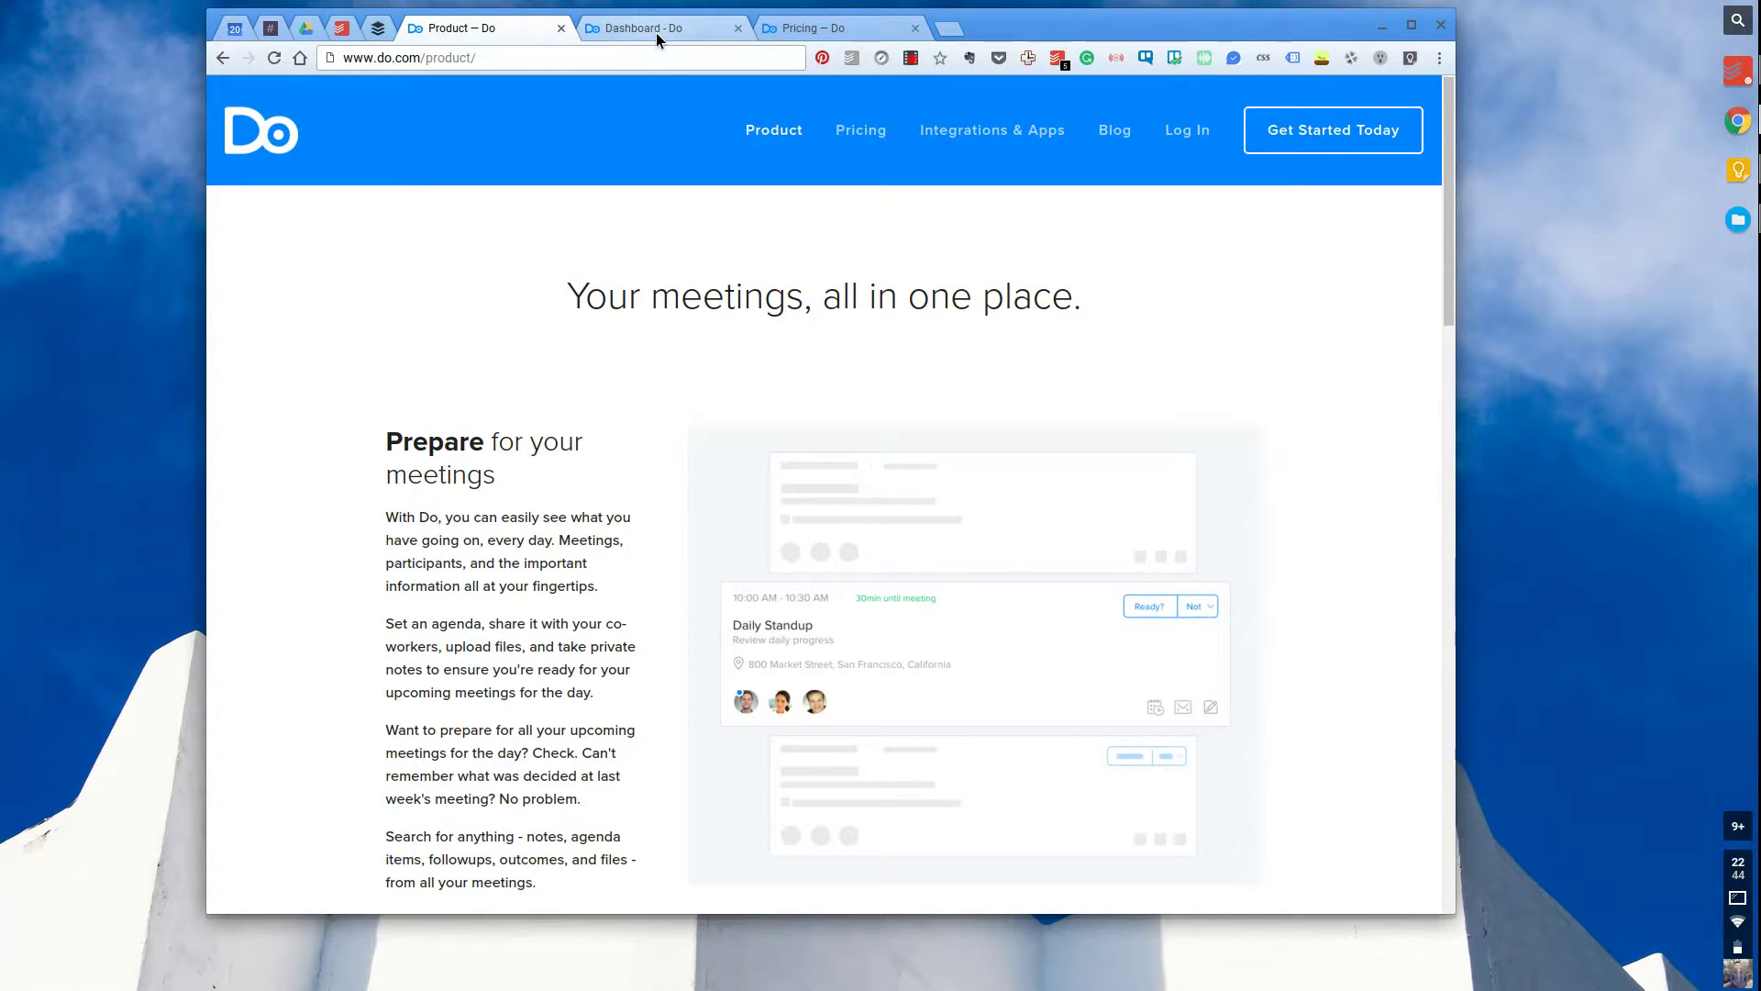
- Switch to the Do dashboard for Wednesday, April 20, 2016 and look over its Run, Press-ups and Weights workout meetings
left_click(656, 31)
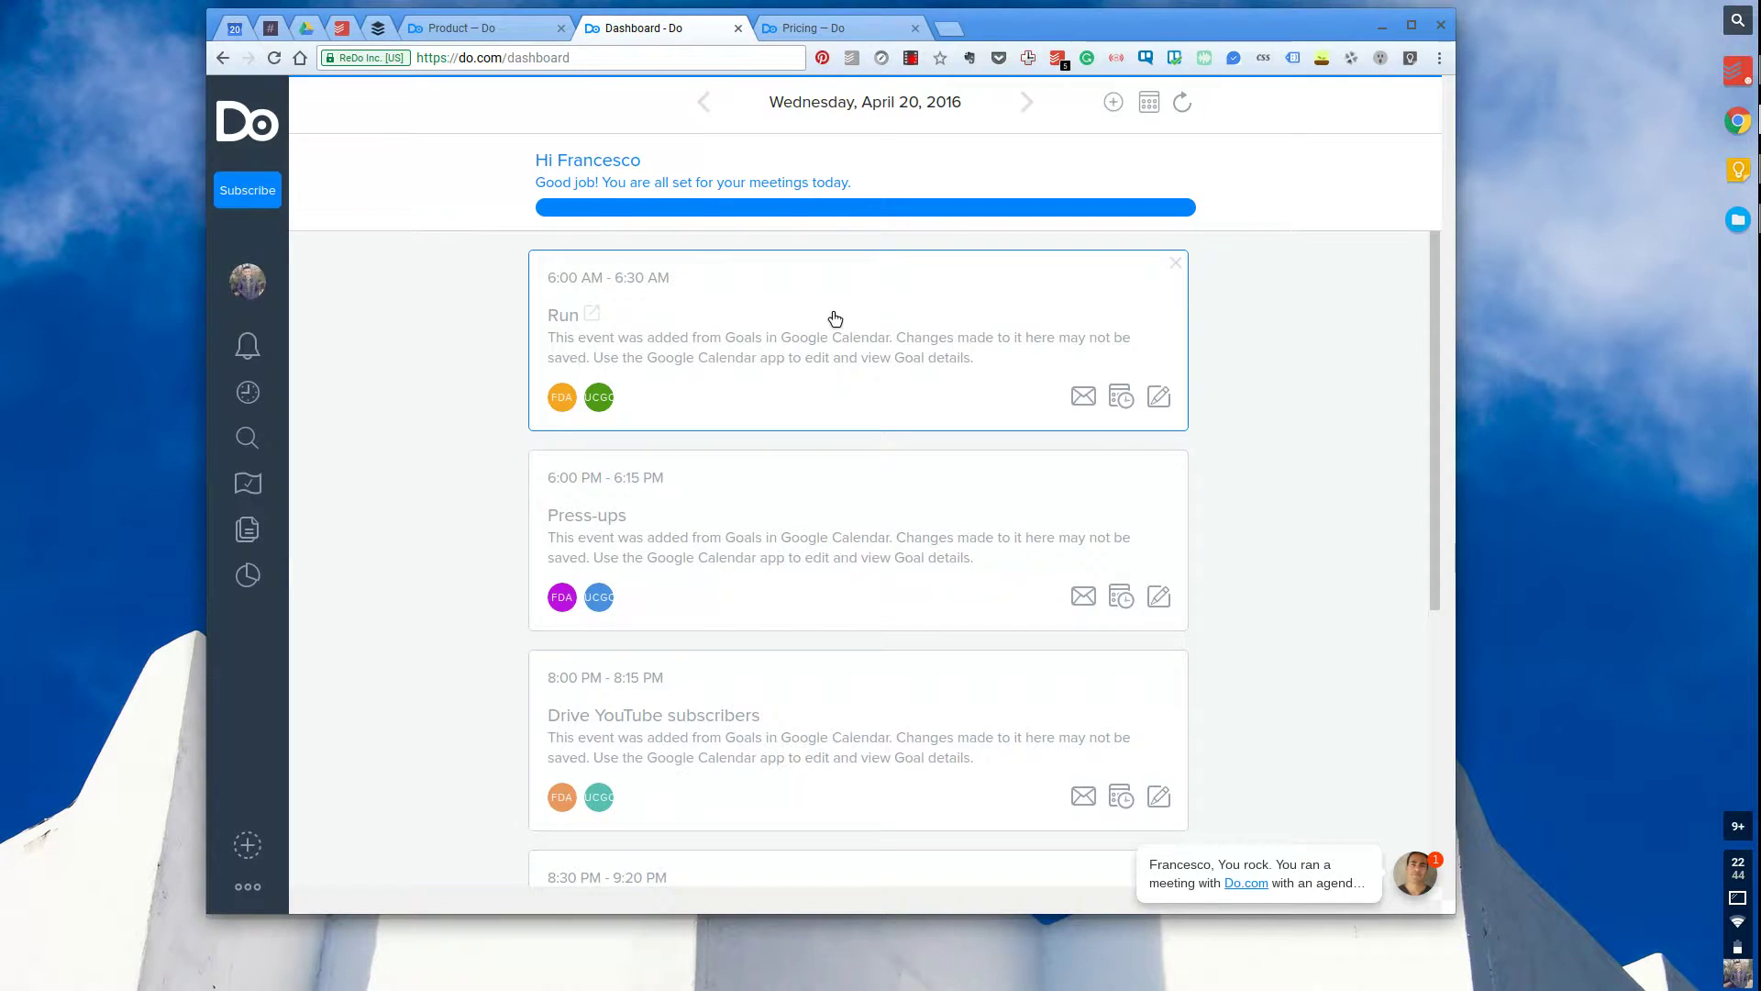
scroll(945, 387, "down", 2)
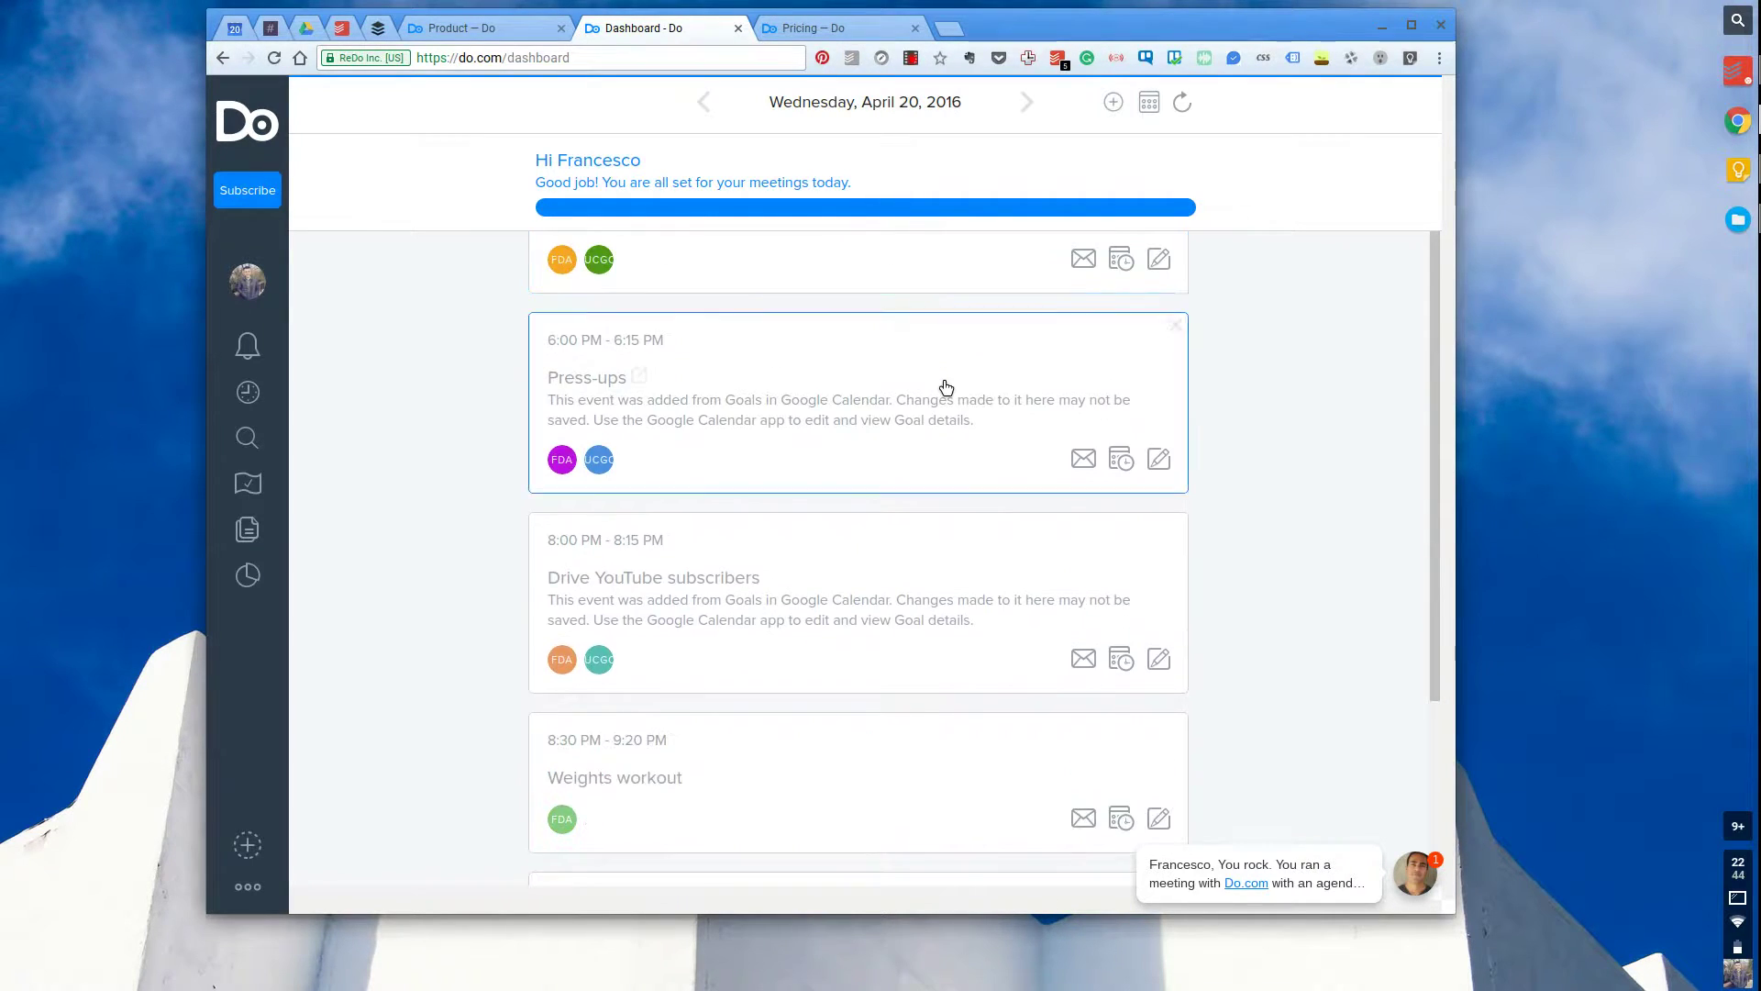
scroll(946, 387, "down", 2)
scroll(946, 387, "up", 2)
scroll(946, 387, "up", 1)
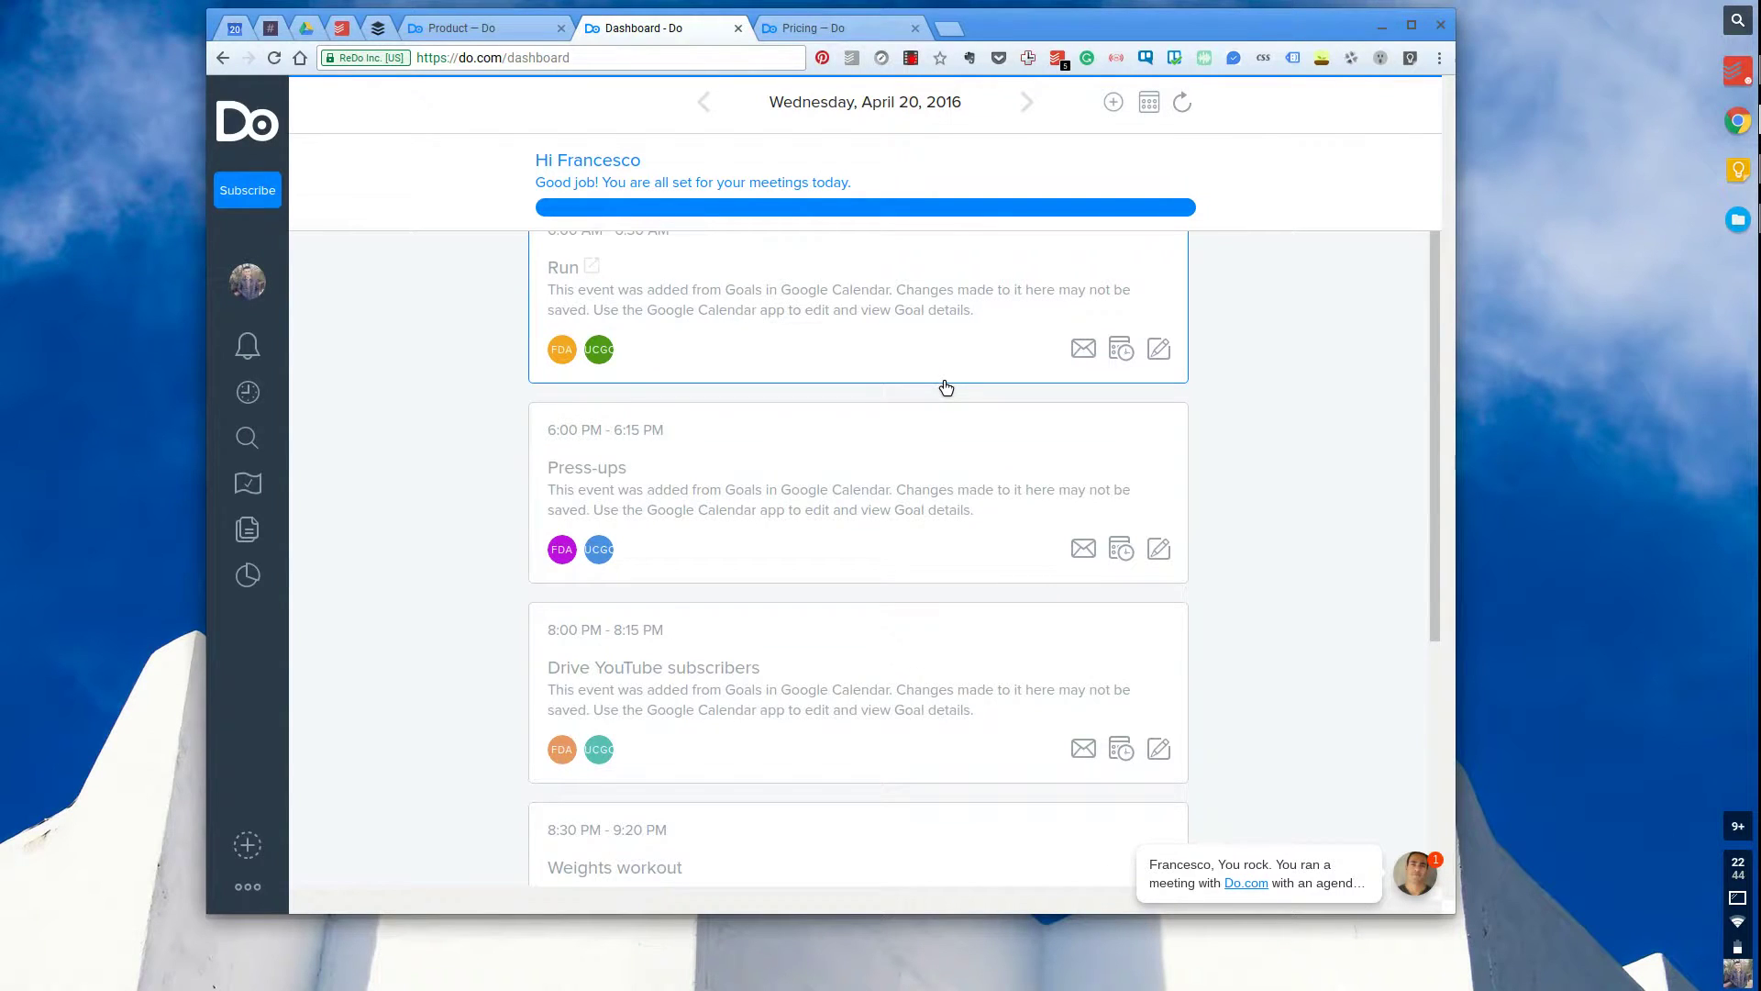
scroll(749, 346, "up", 1)
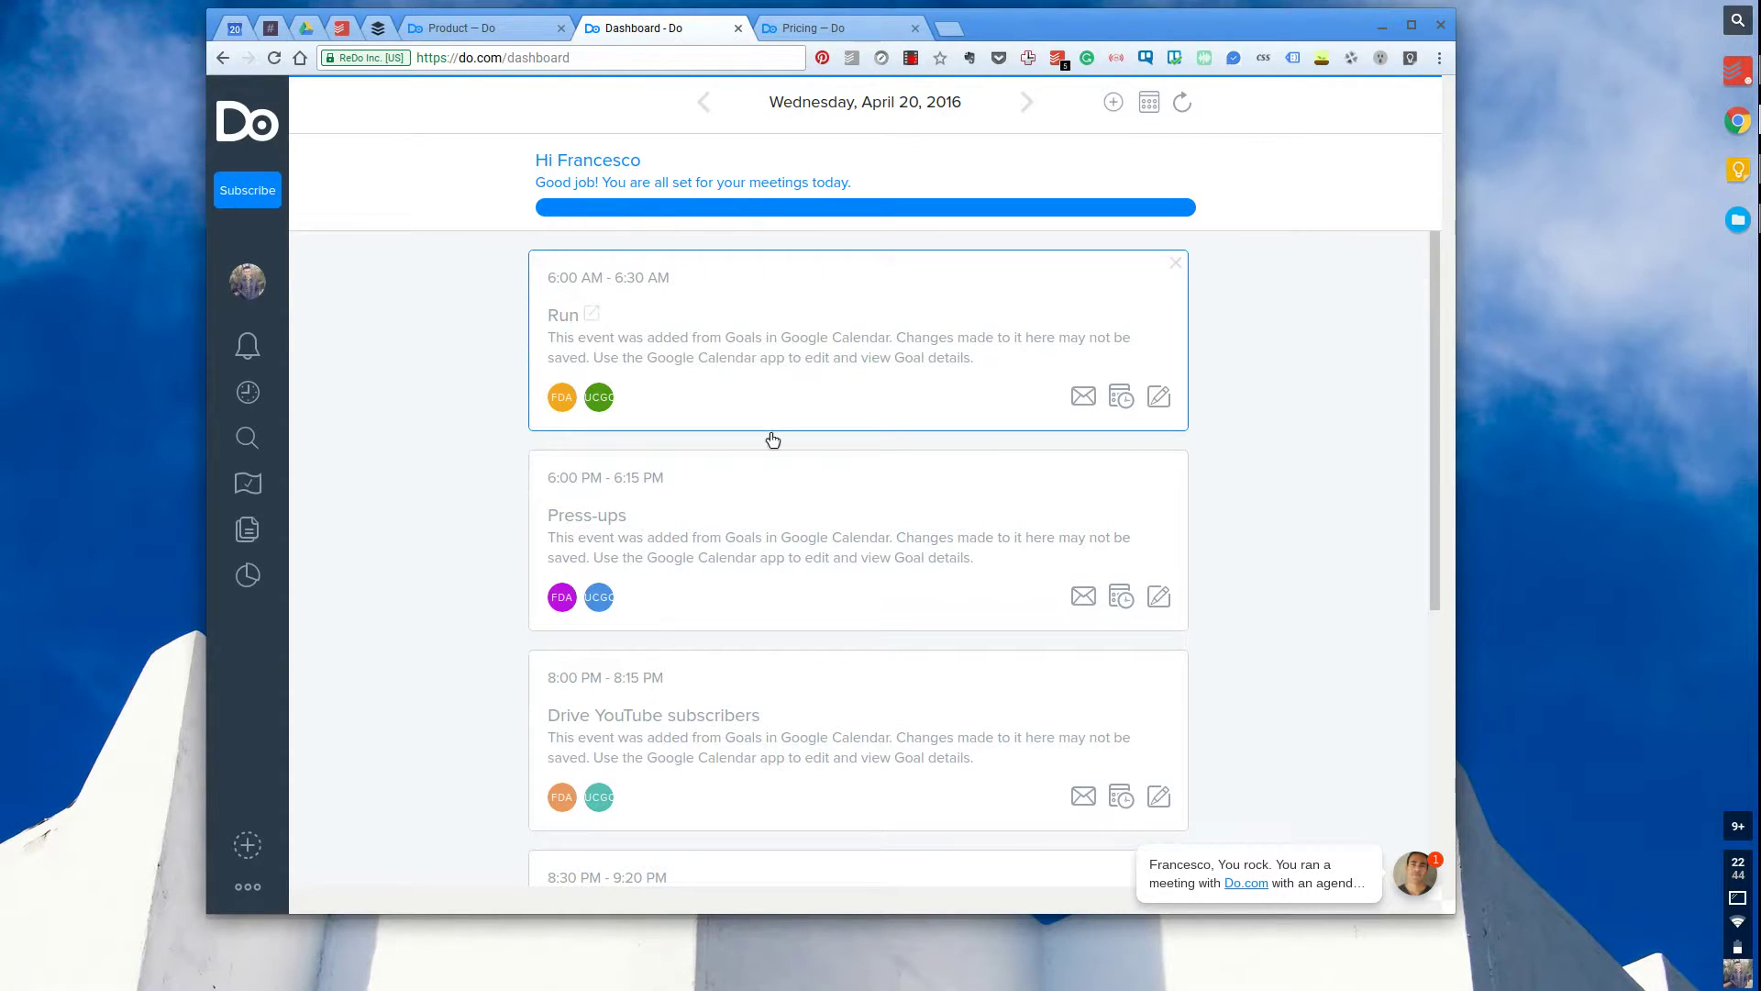
scroll(724, 511, "down", 2)
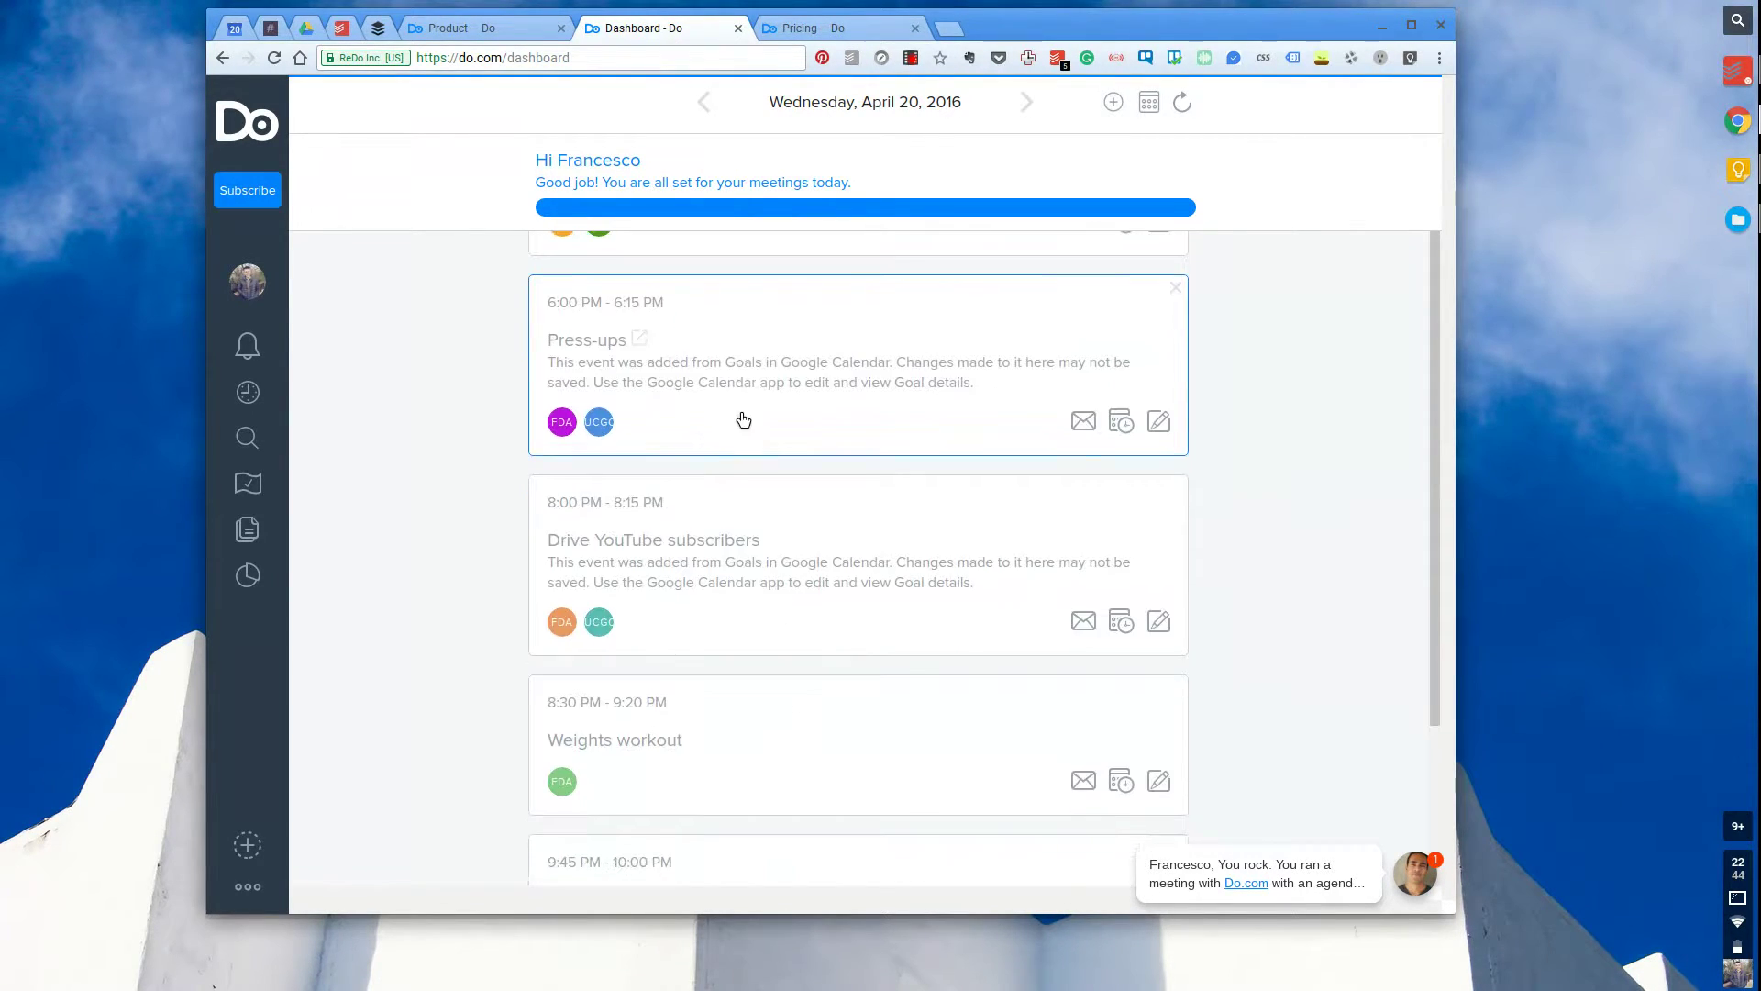
- Open the Press-ups meeting and expand, then collapse, its full event description
left_click(757, 352)
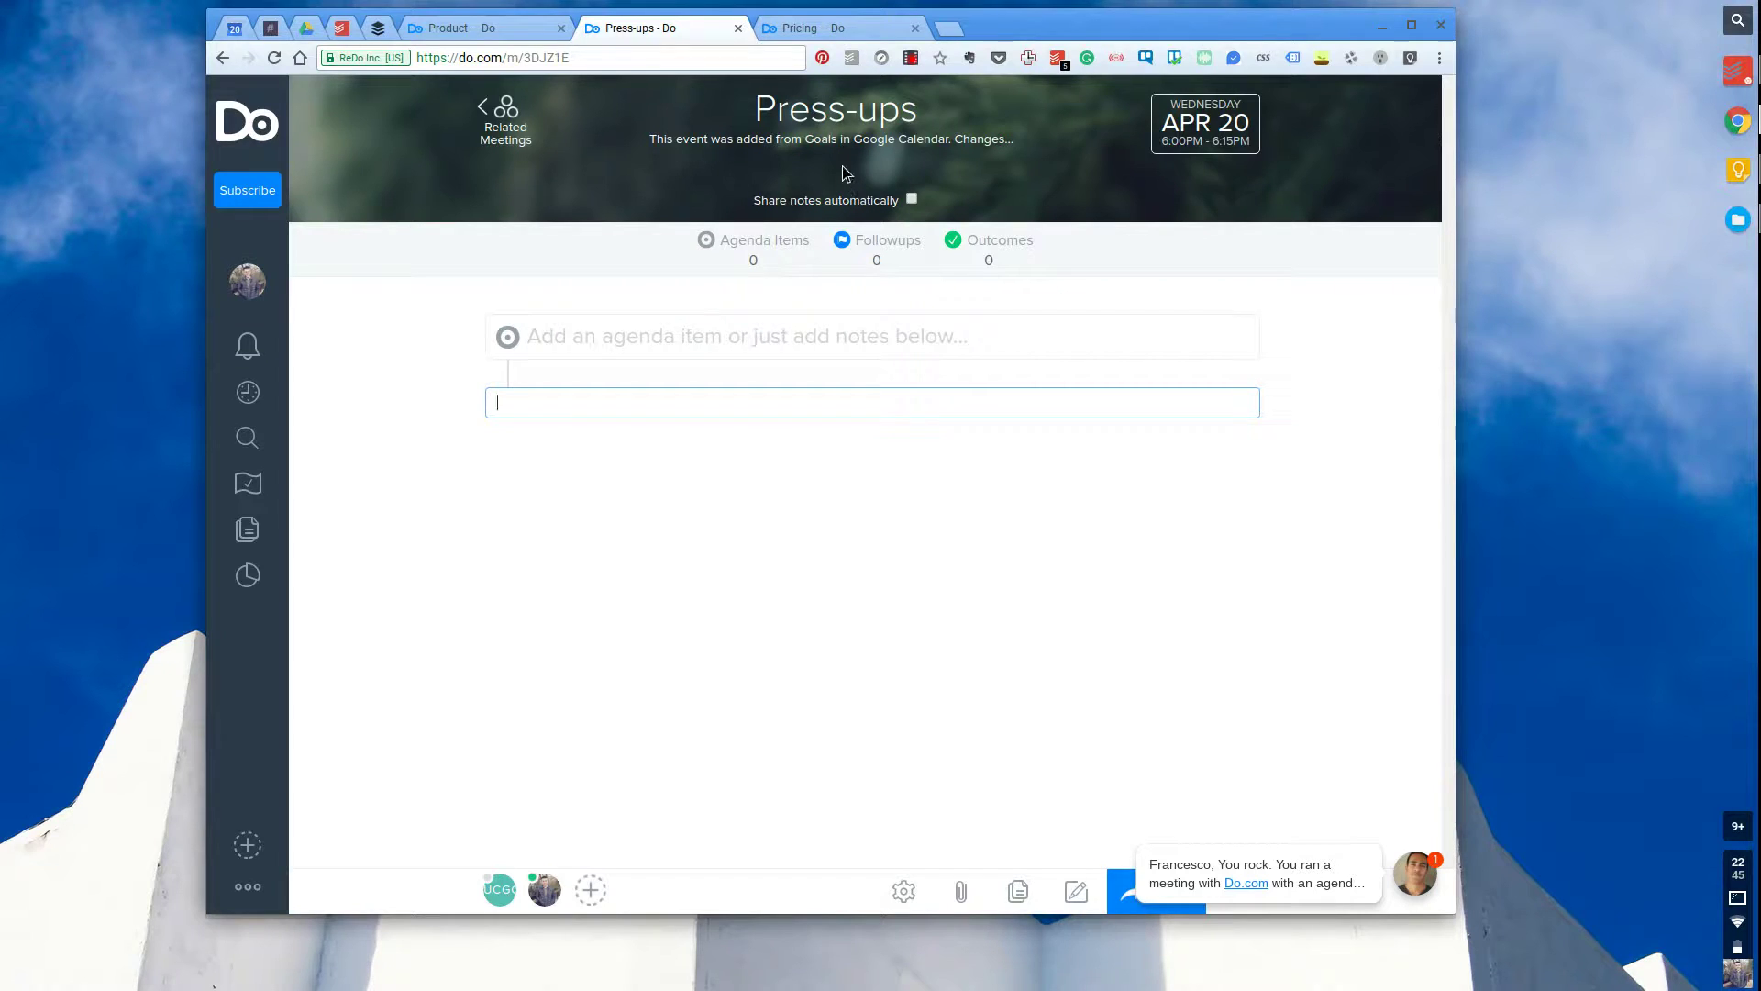
left_click(758, 150)
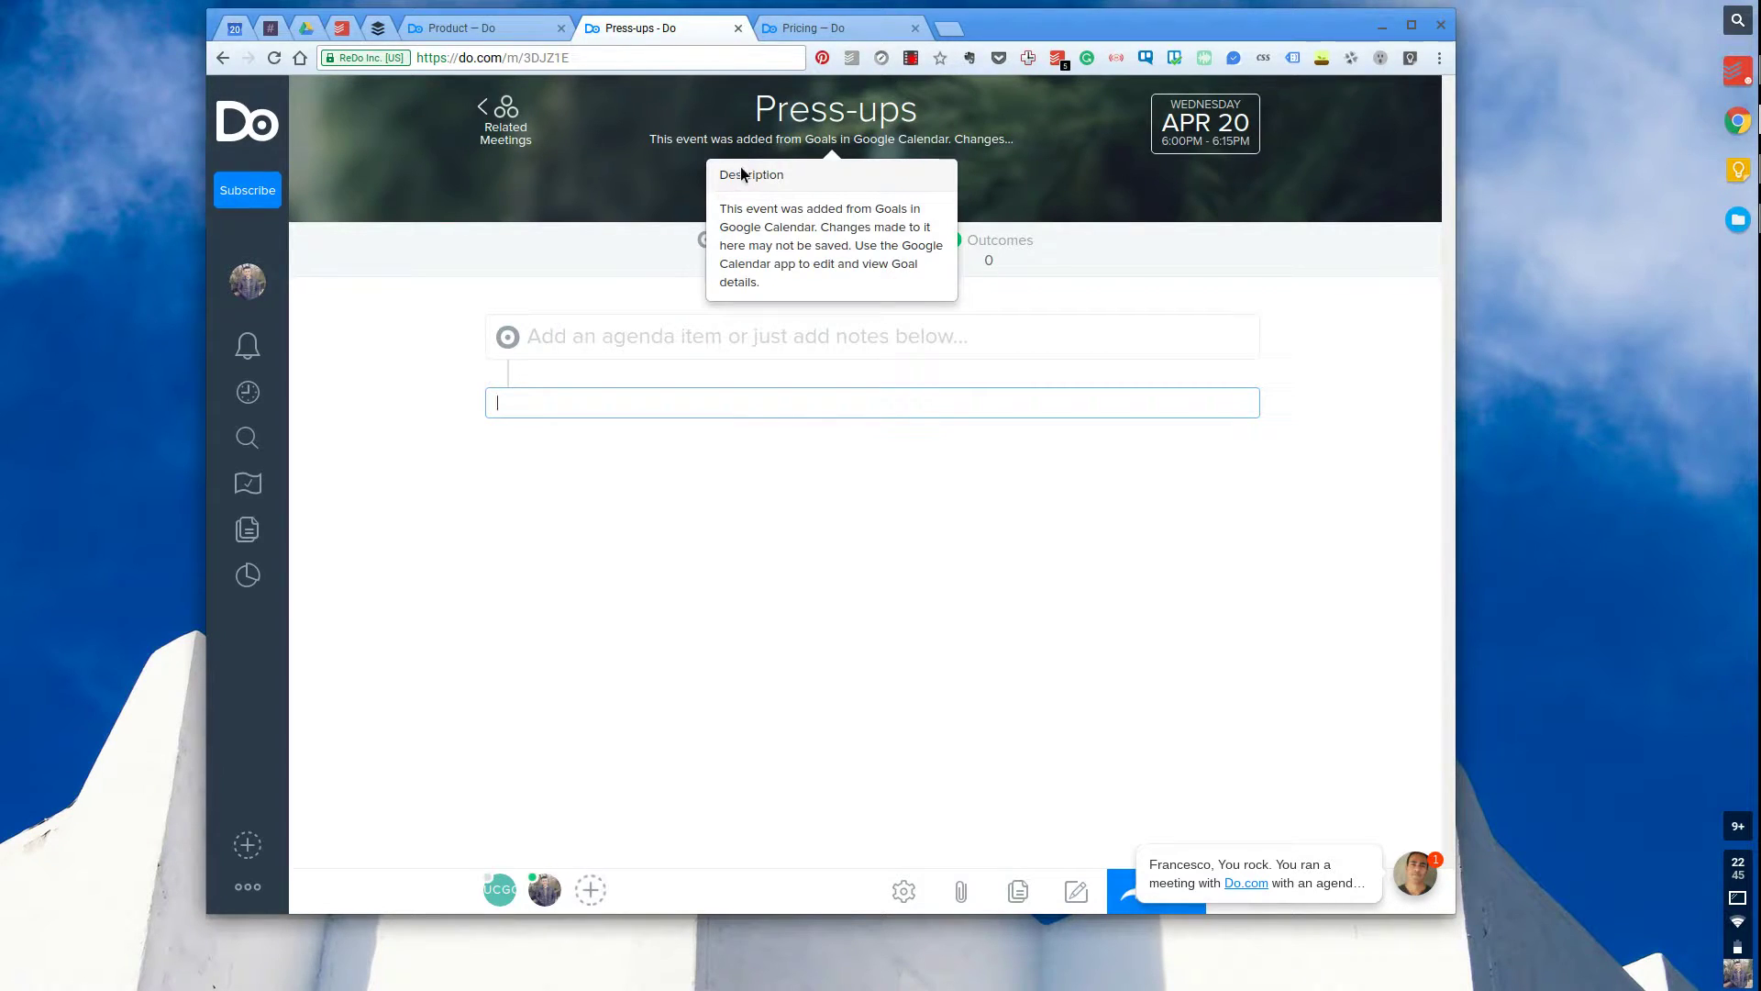
left_click(692, 304)
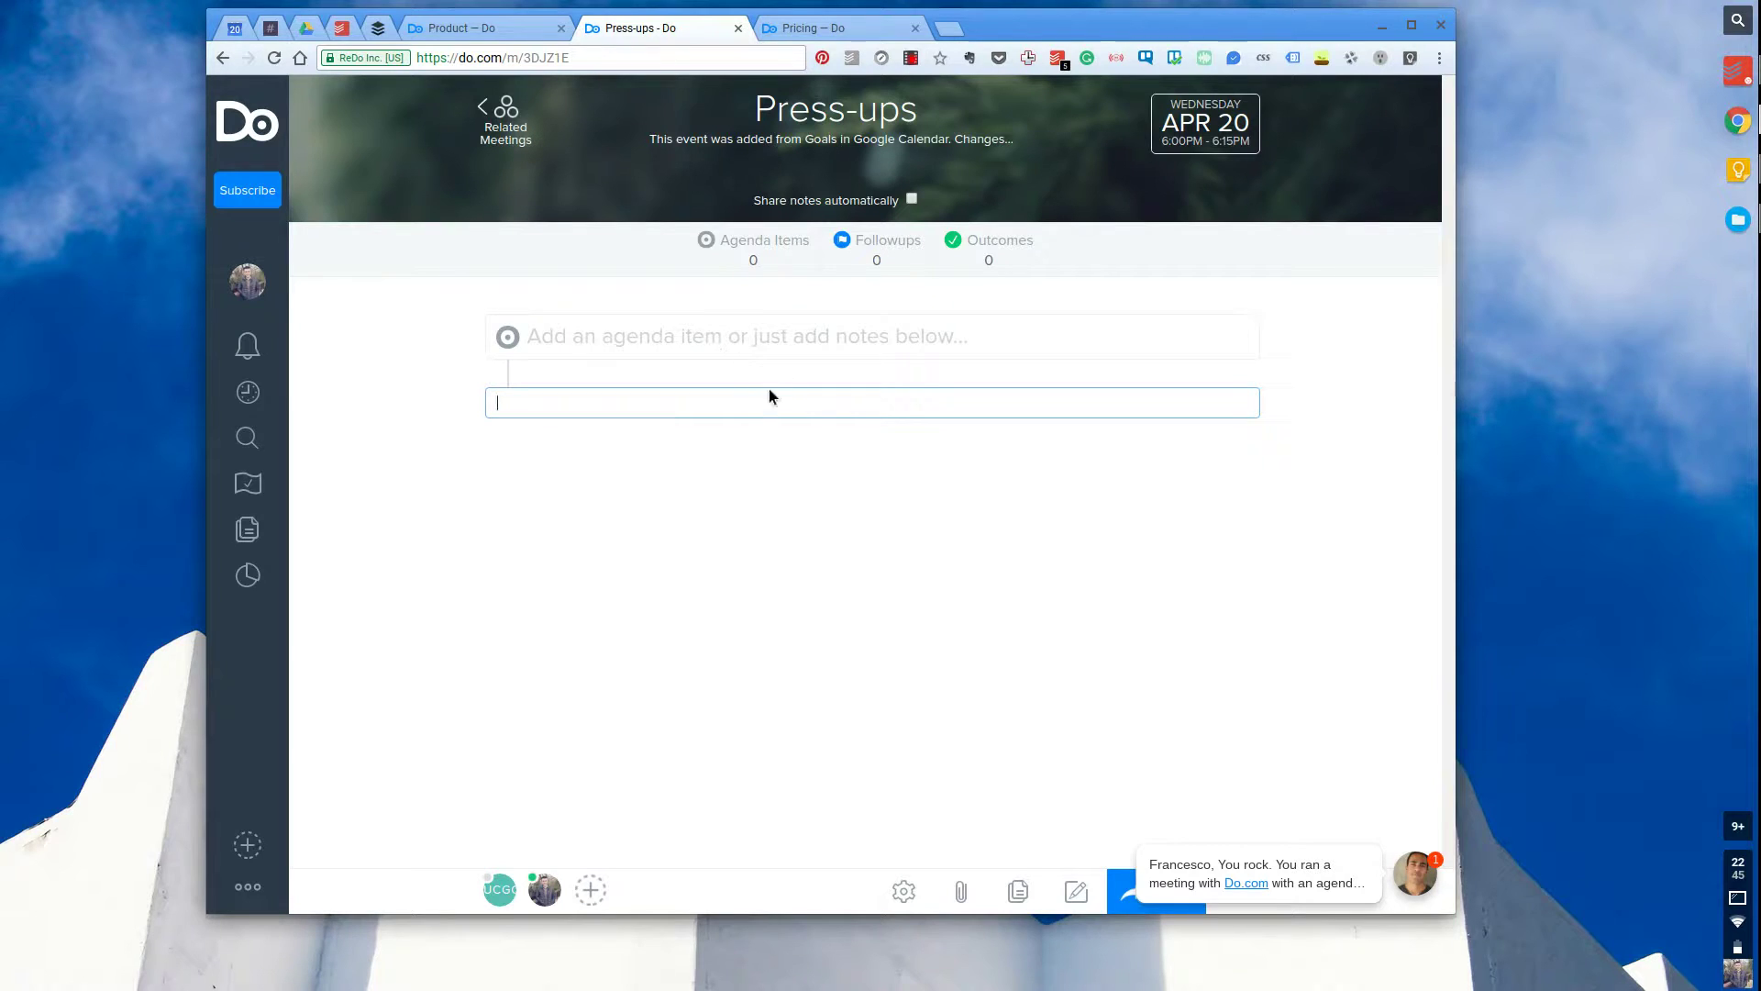
- Add the agenda items 'Open meeting' and 'Discuss project A'
left_click(646, 355)
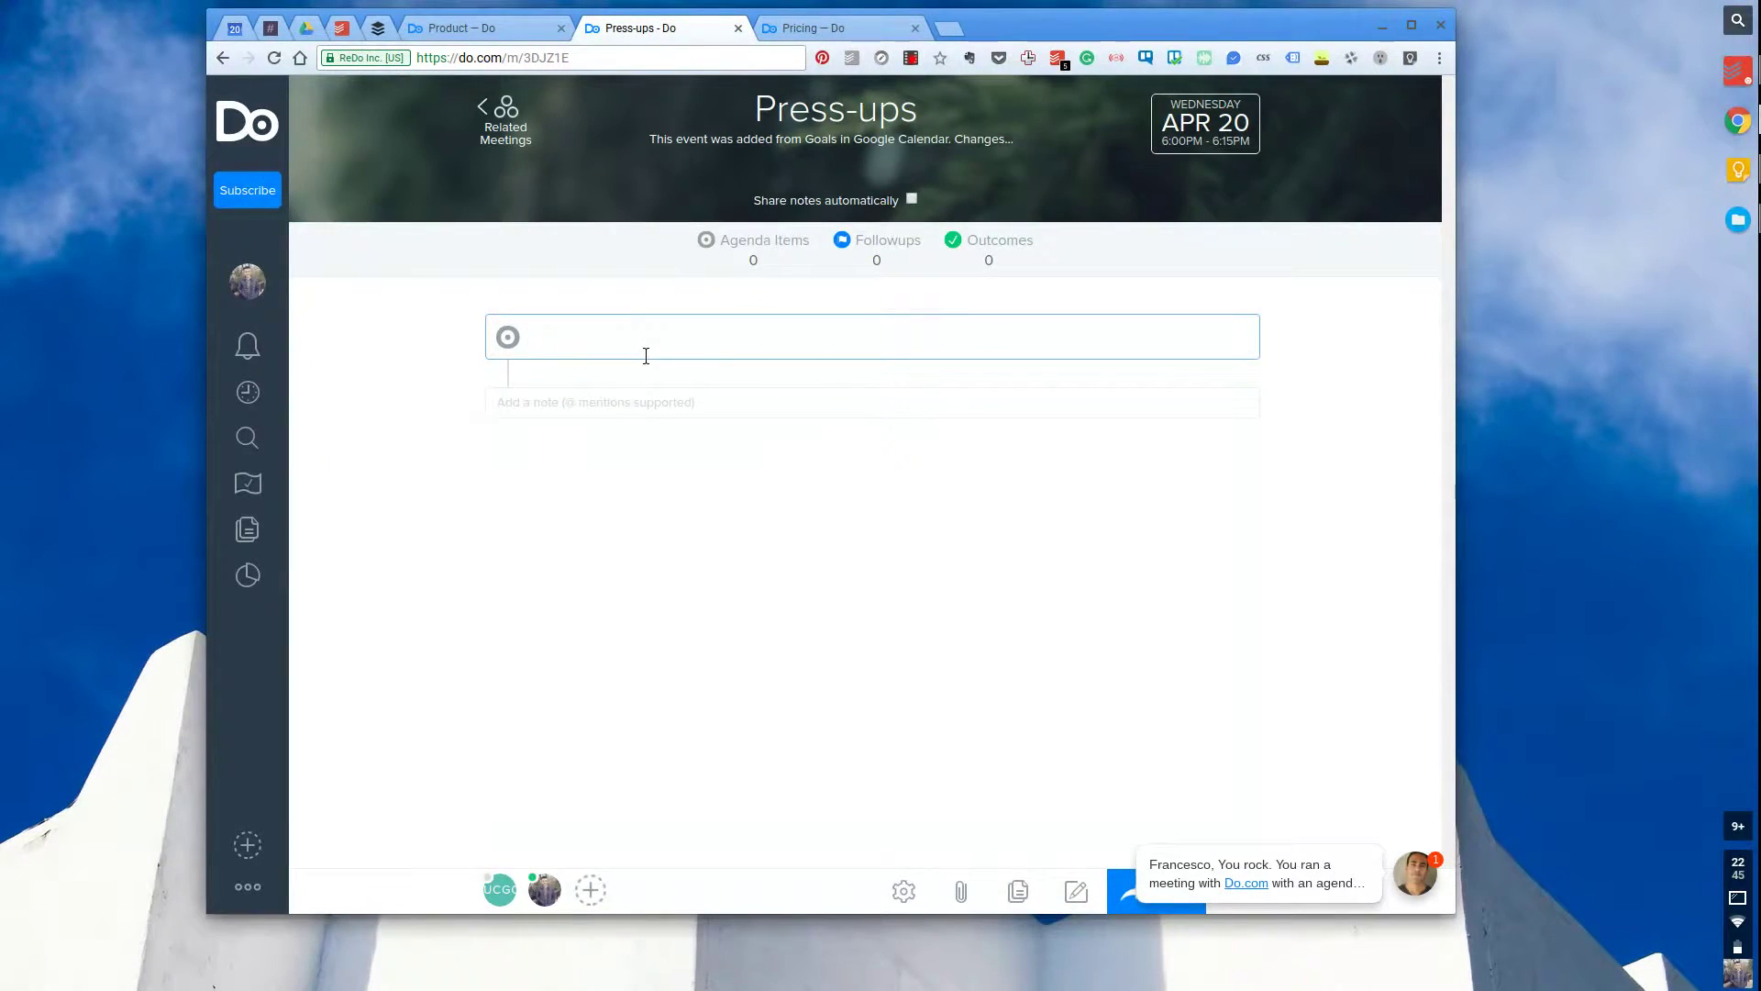
type("Open meeting")
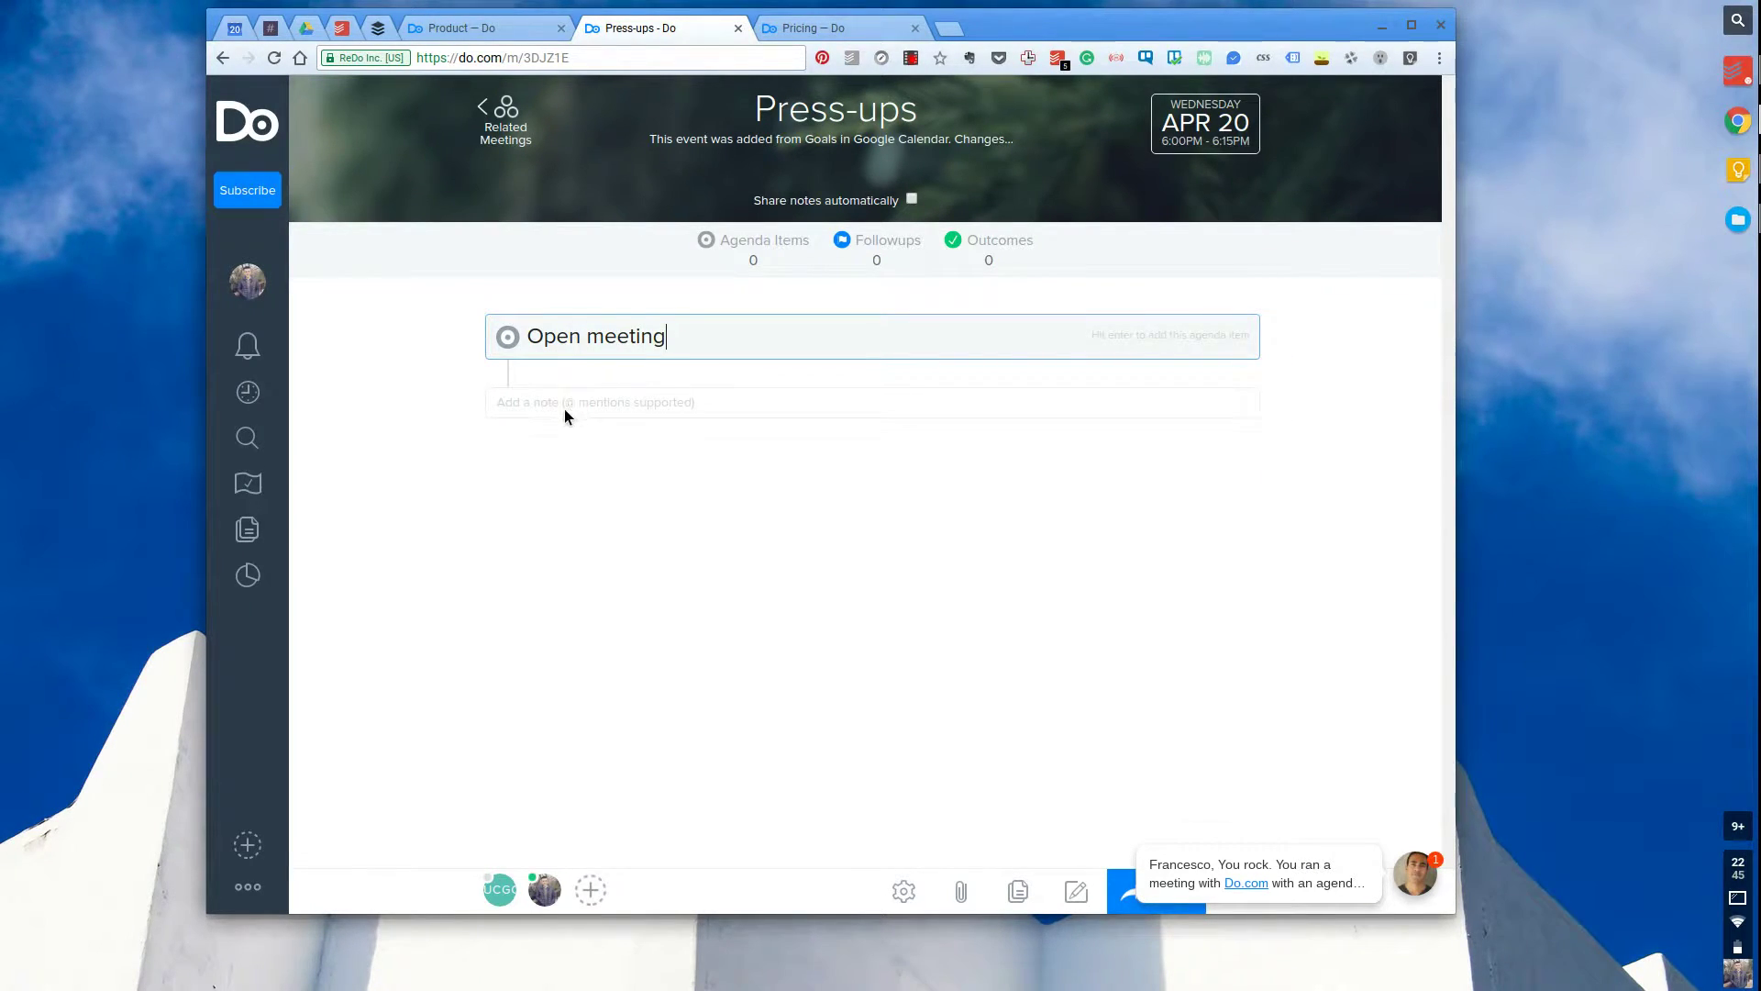
key("Return")
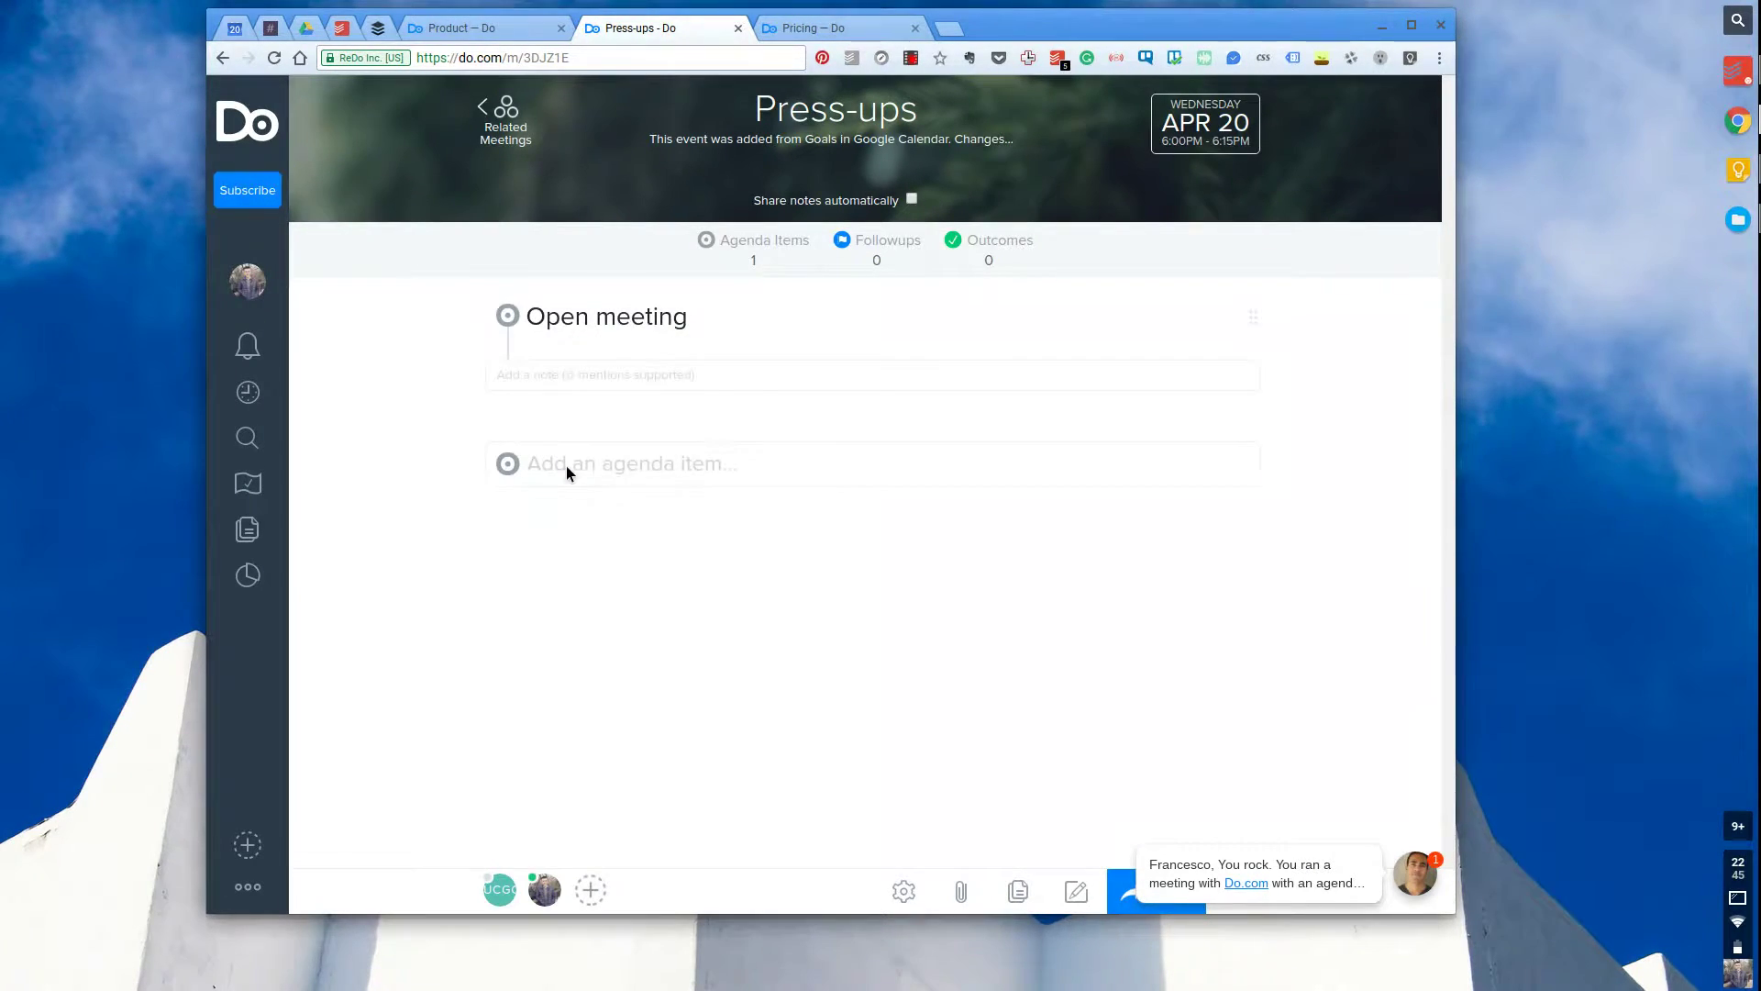
type("Di")
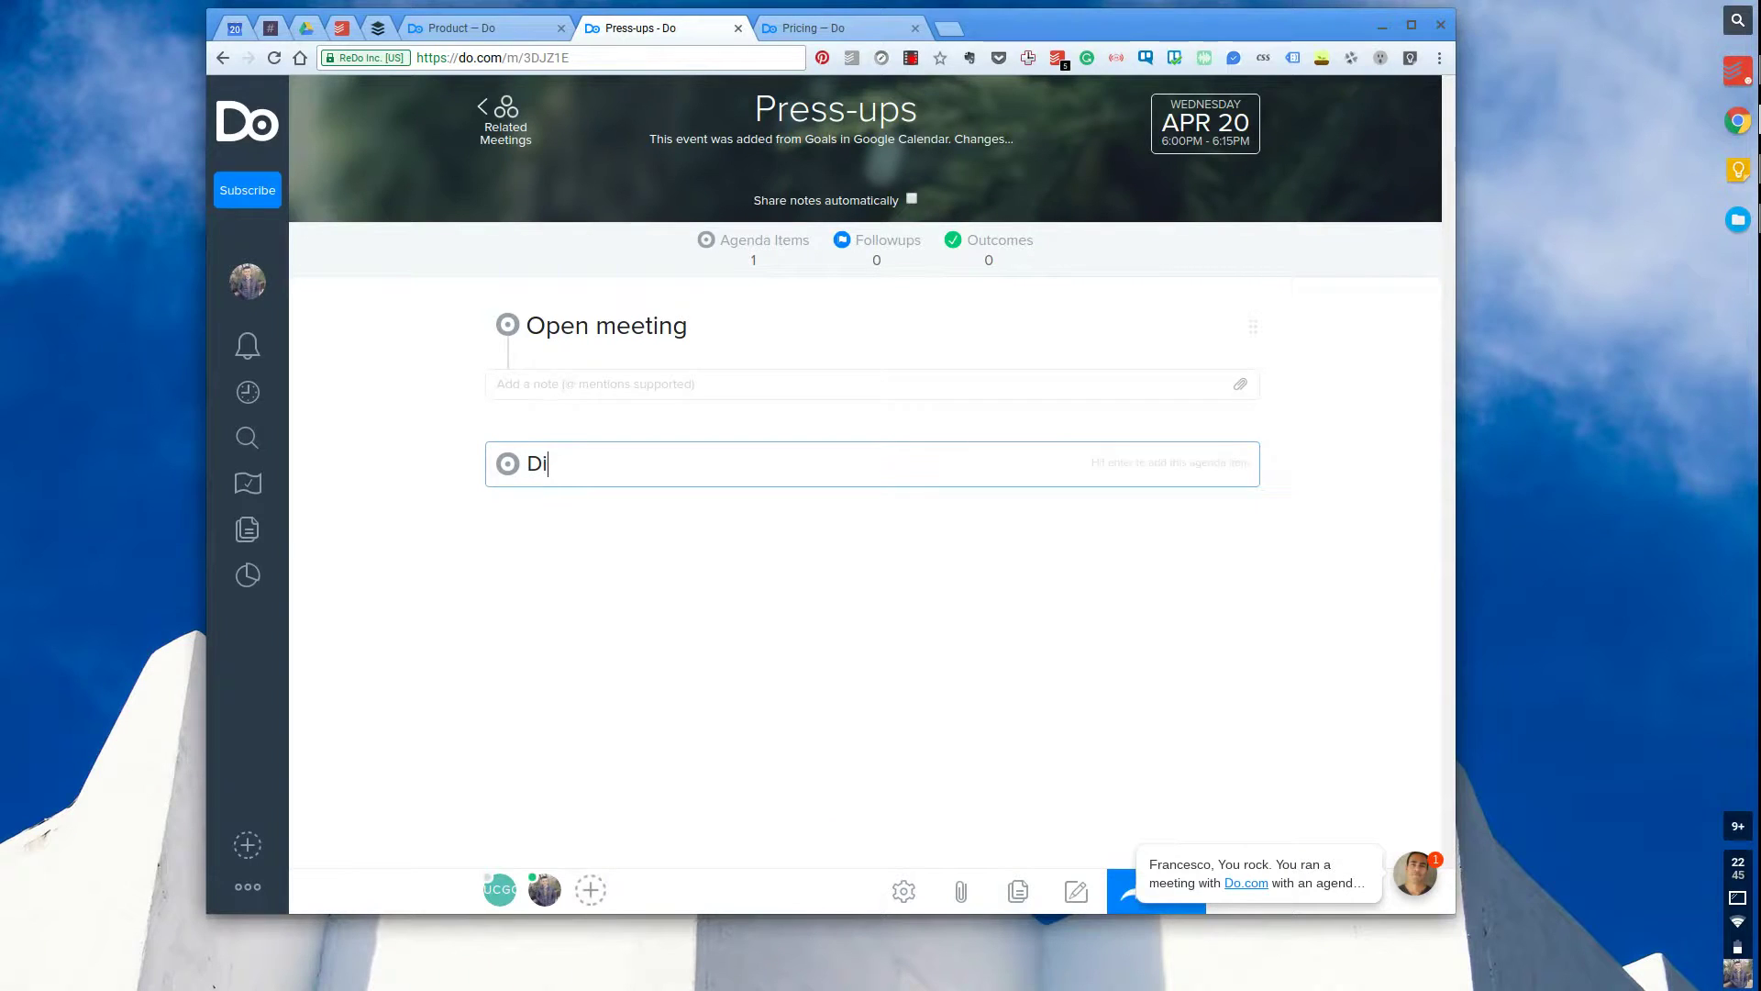
type("scuss project A")
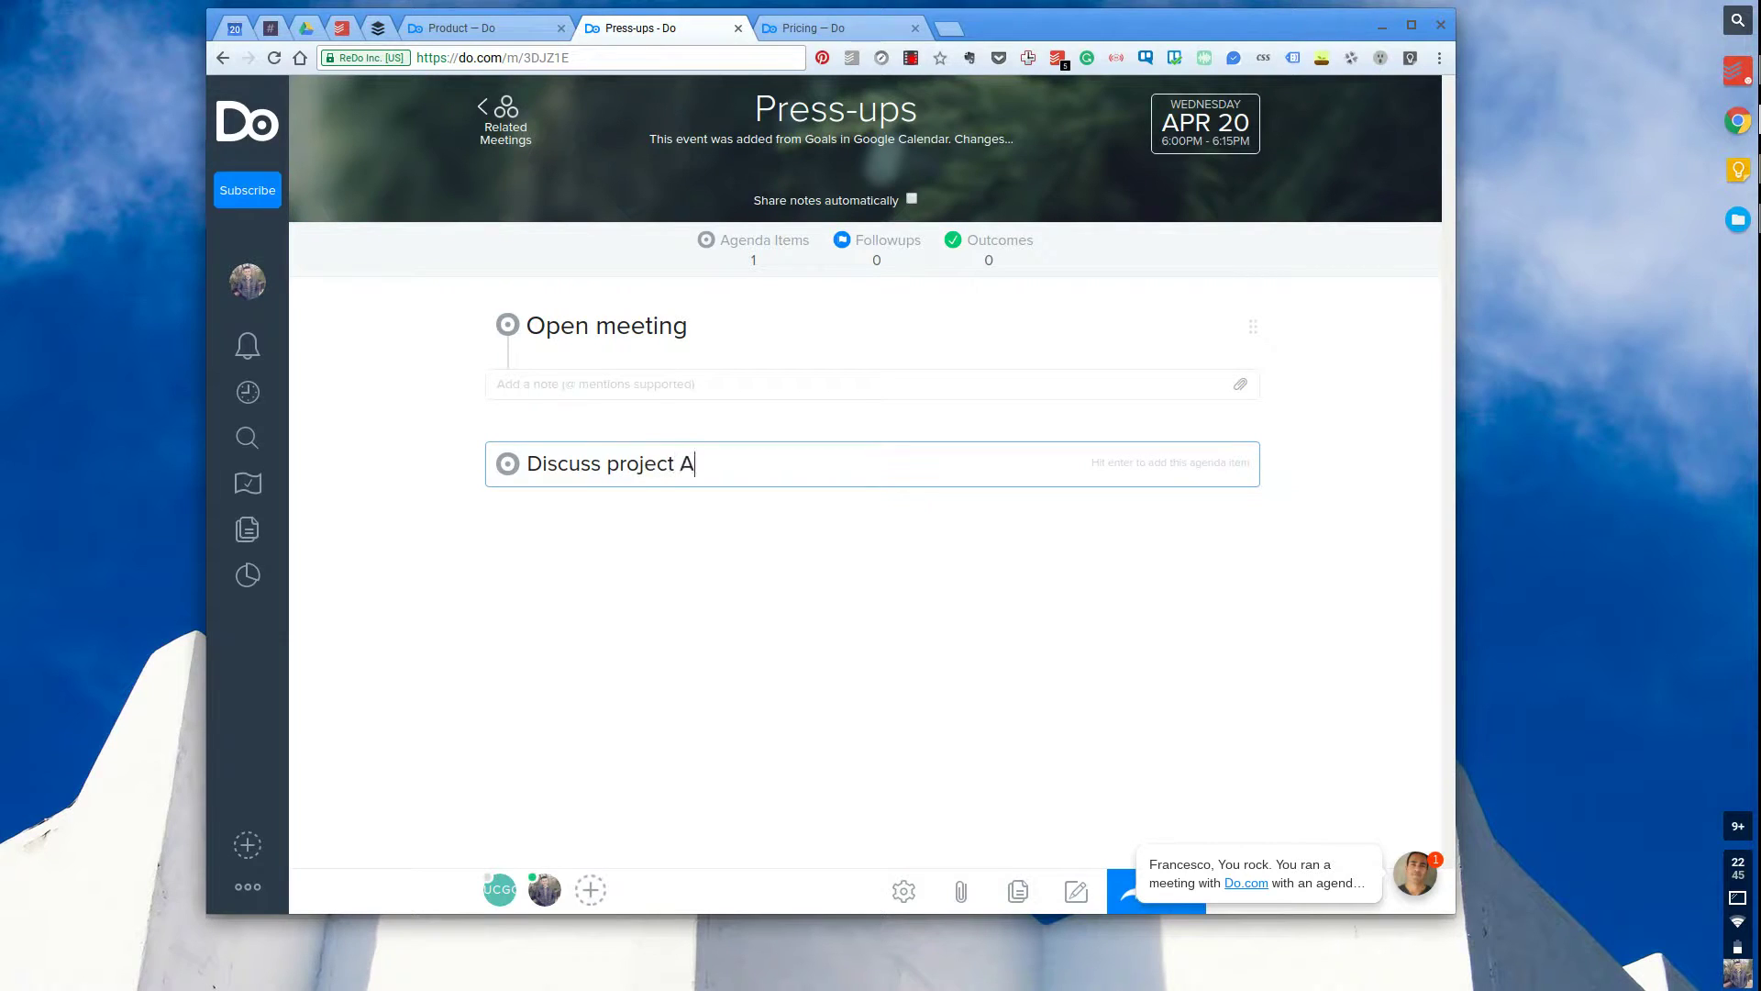
key("Return")
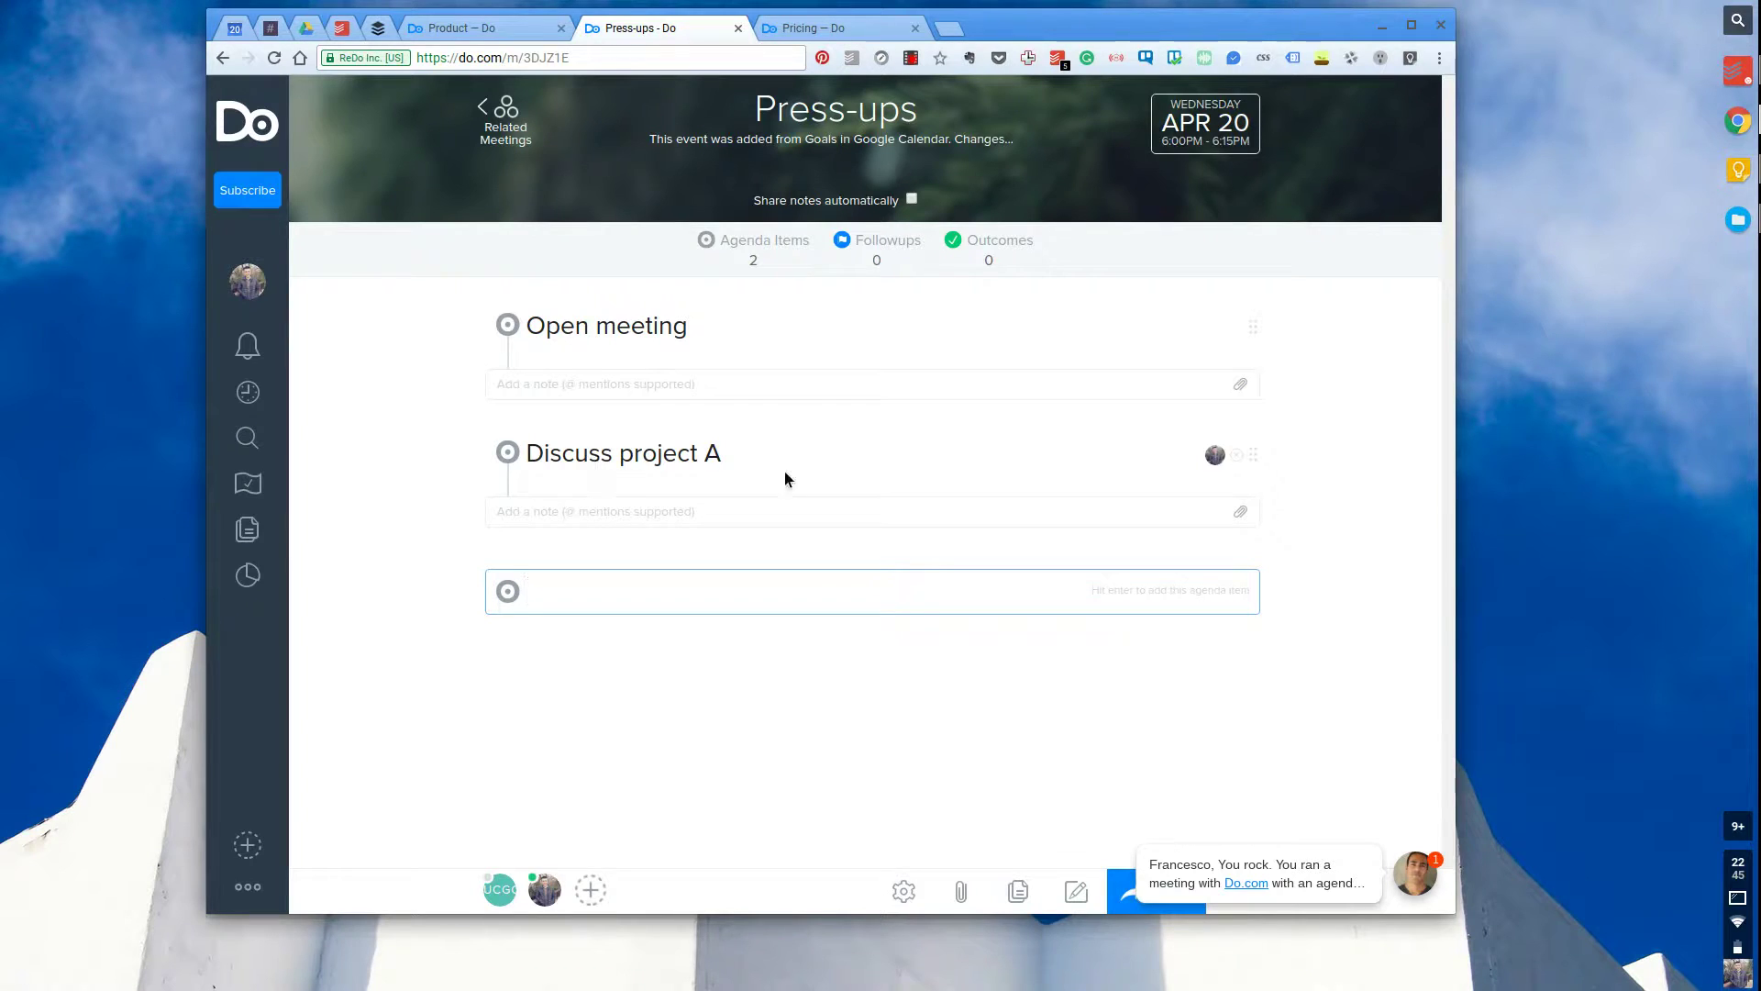
- Note under Open meeting that an expected attendee didn't arrive, discarding a half-typed participant mention
left_click(573, 396)
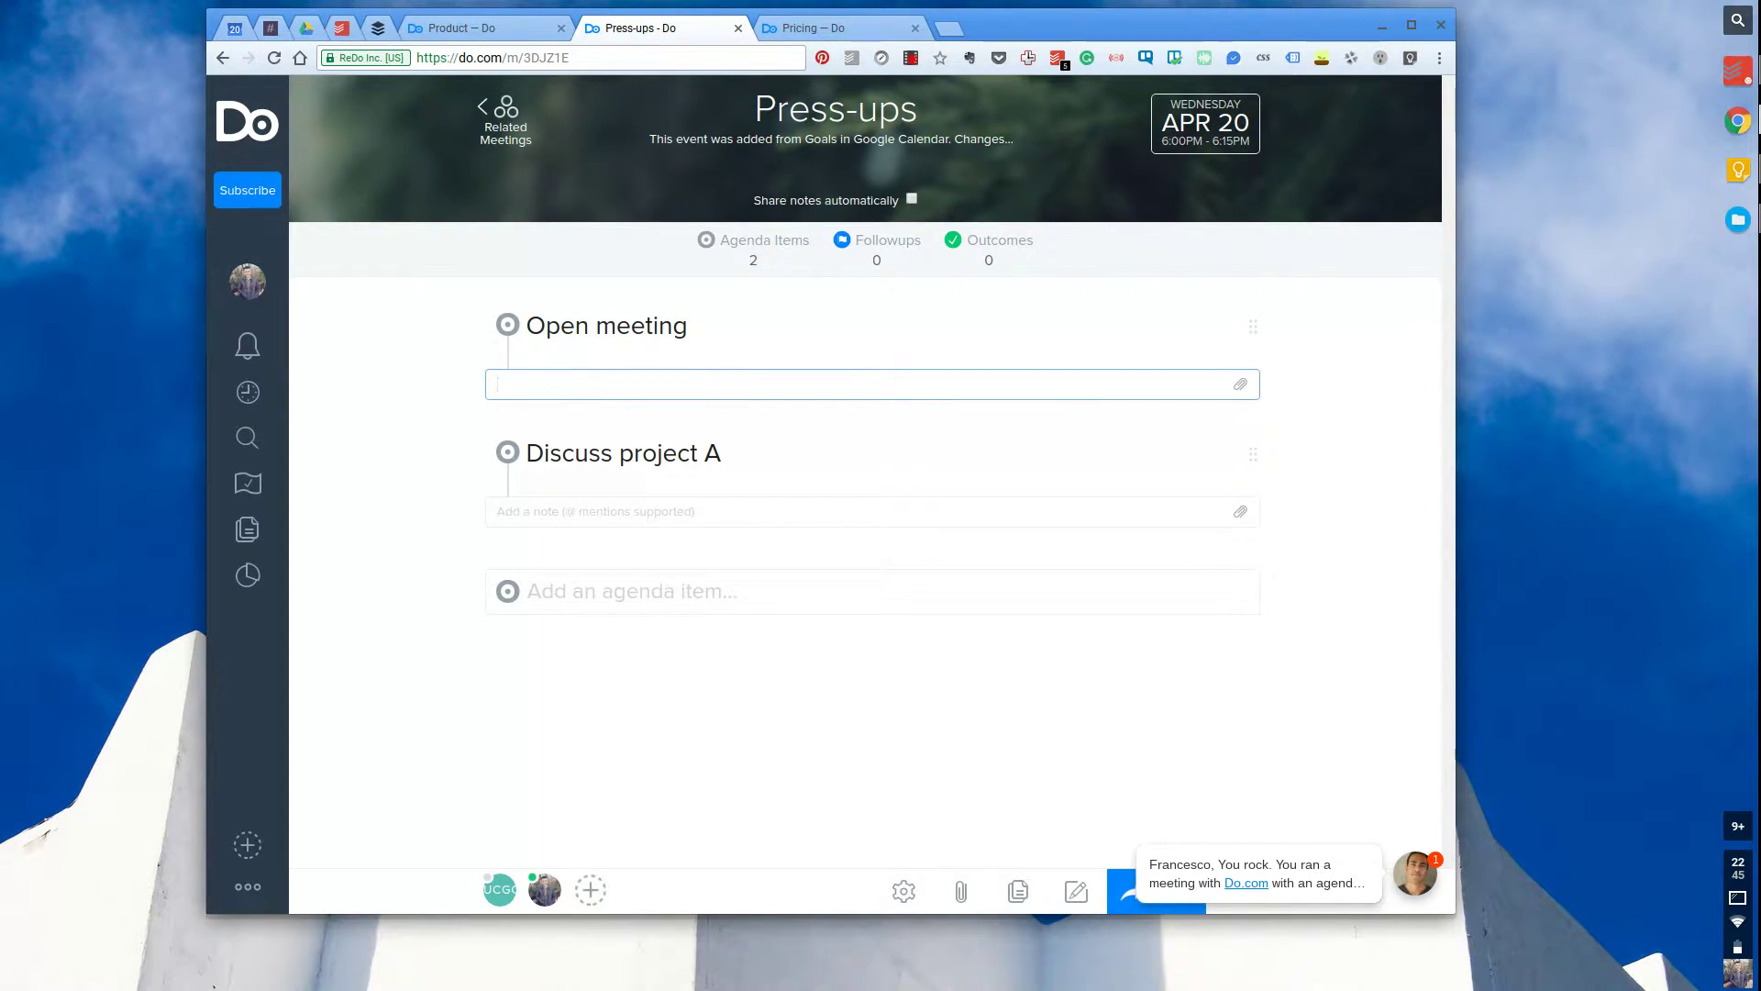
type("Jon didn't arrive")
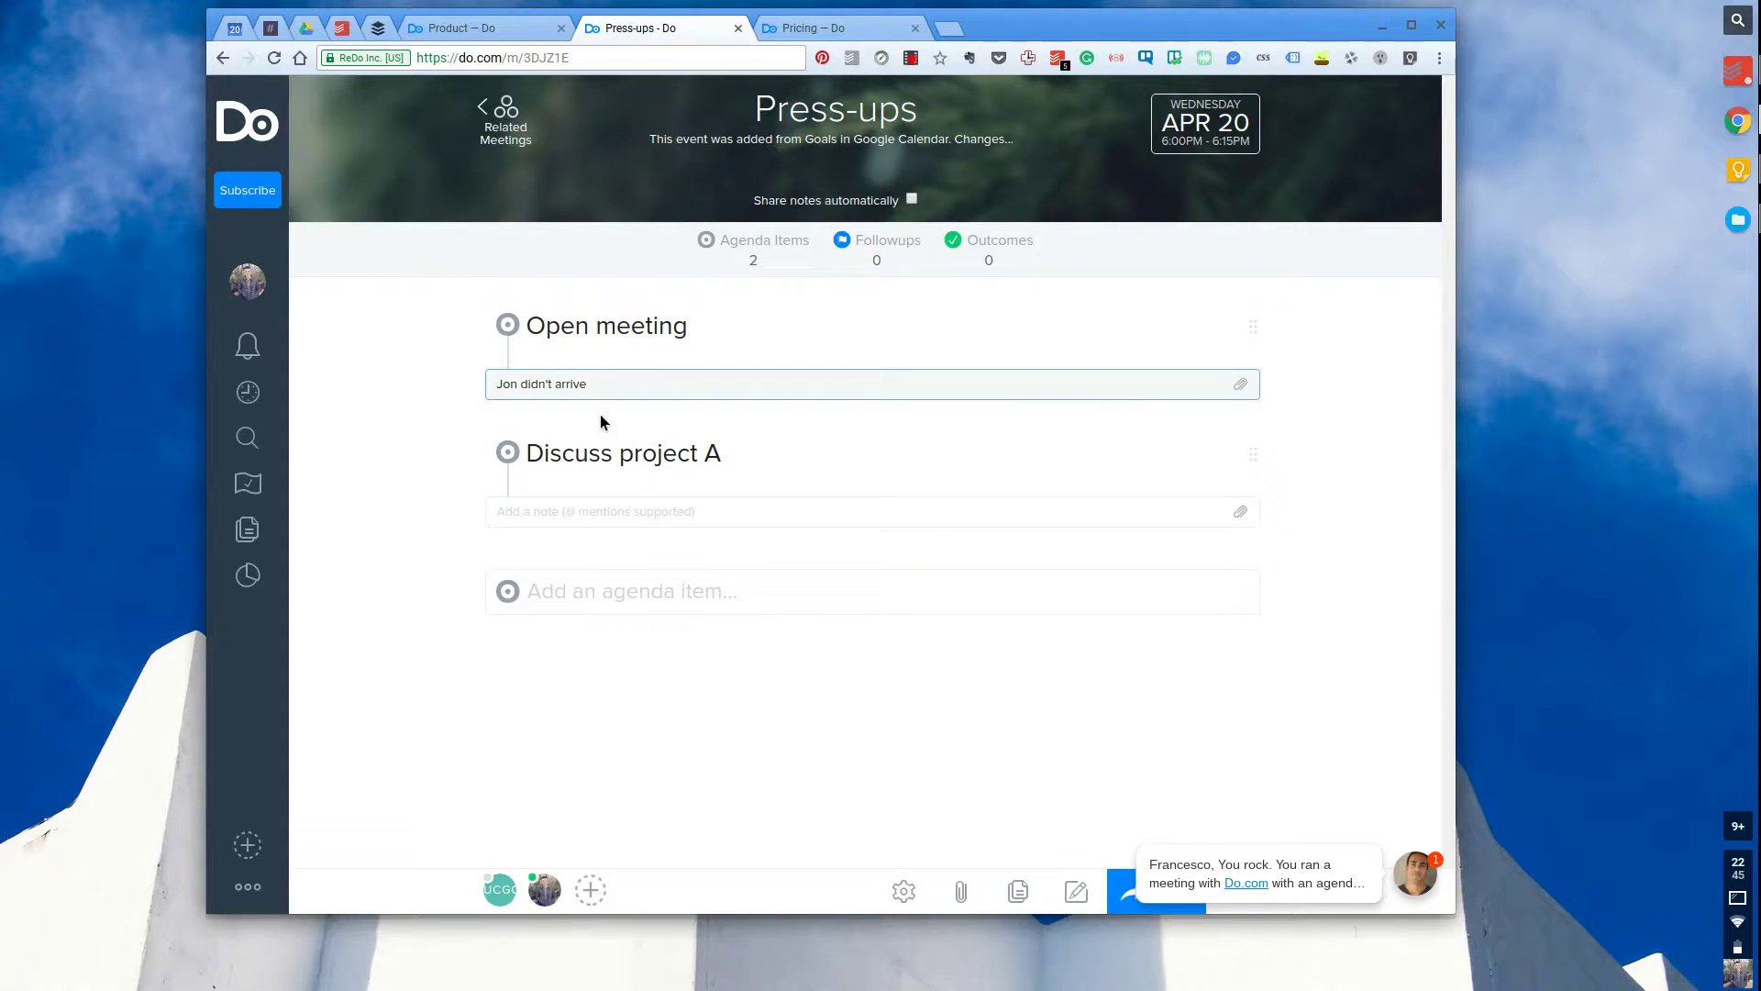
key("Return")
mouse_move(574, 397)
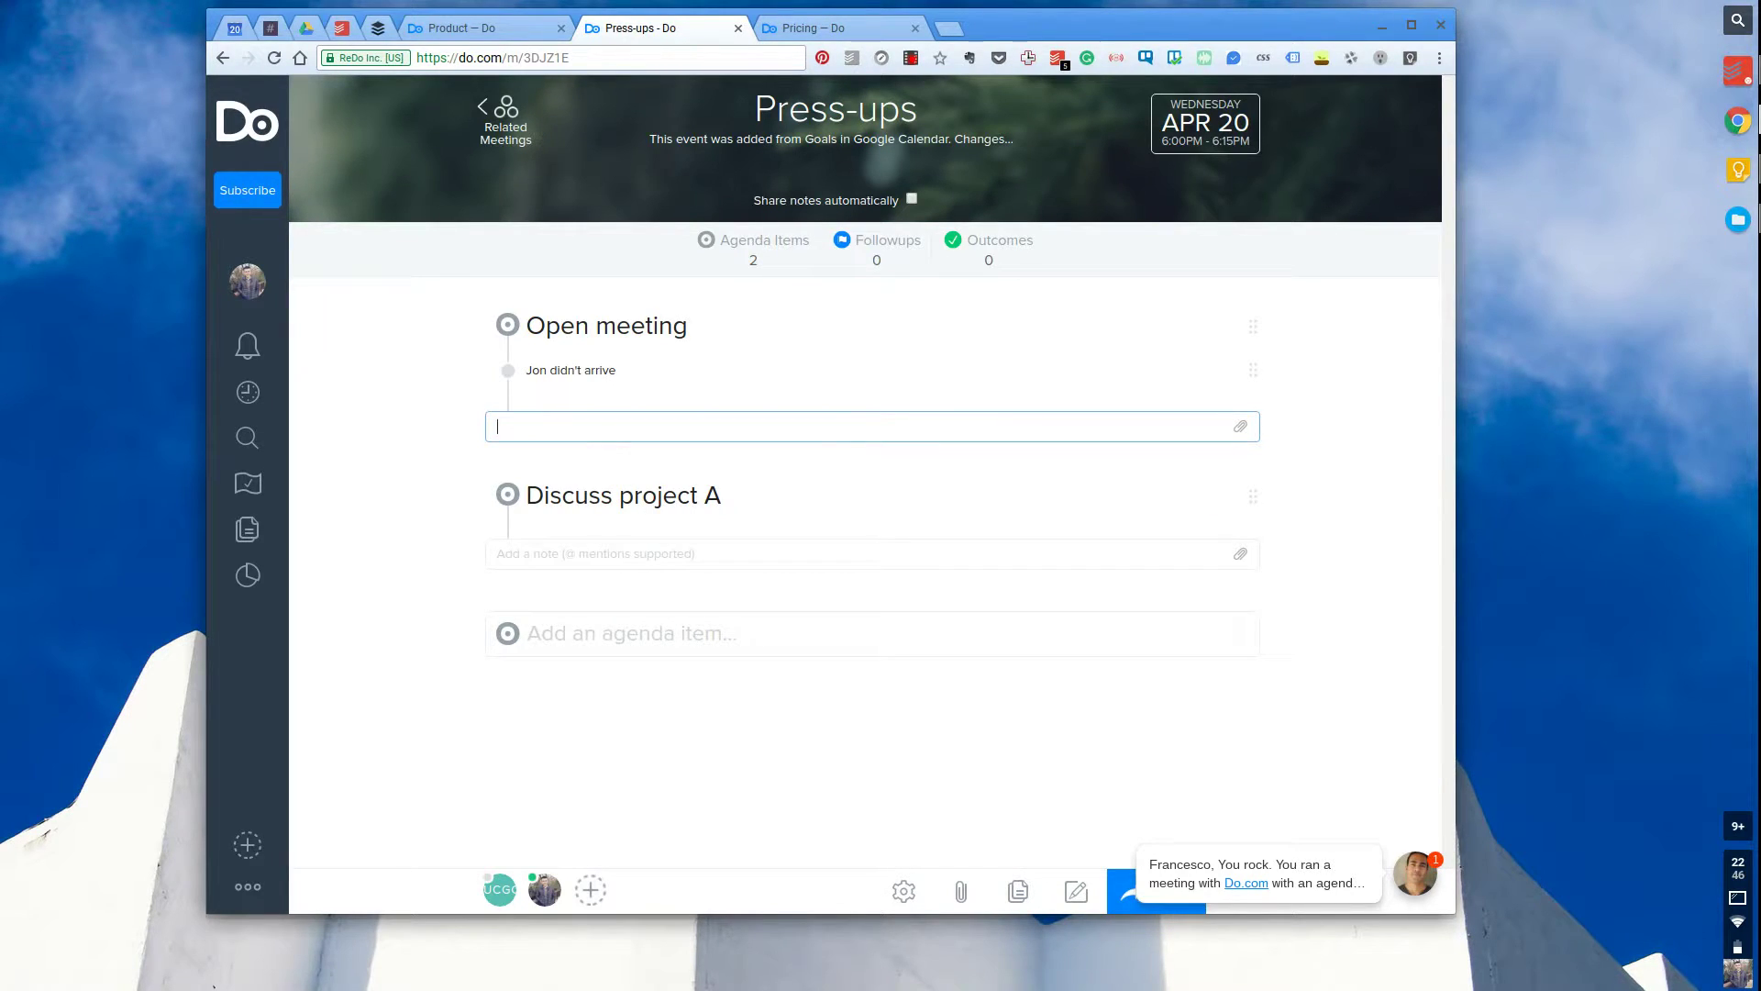
type("@francesco")
key("Return")
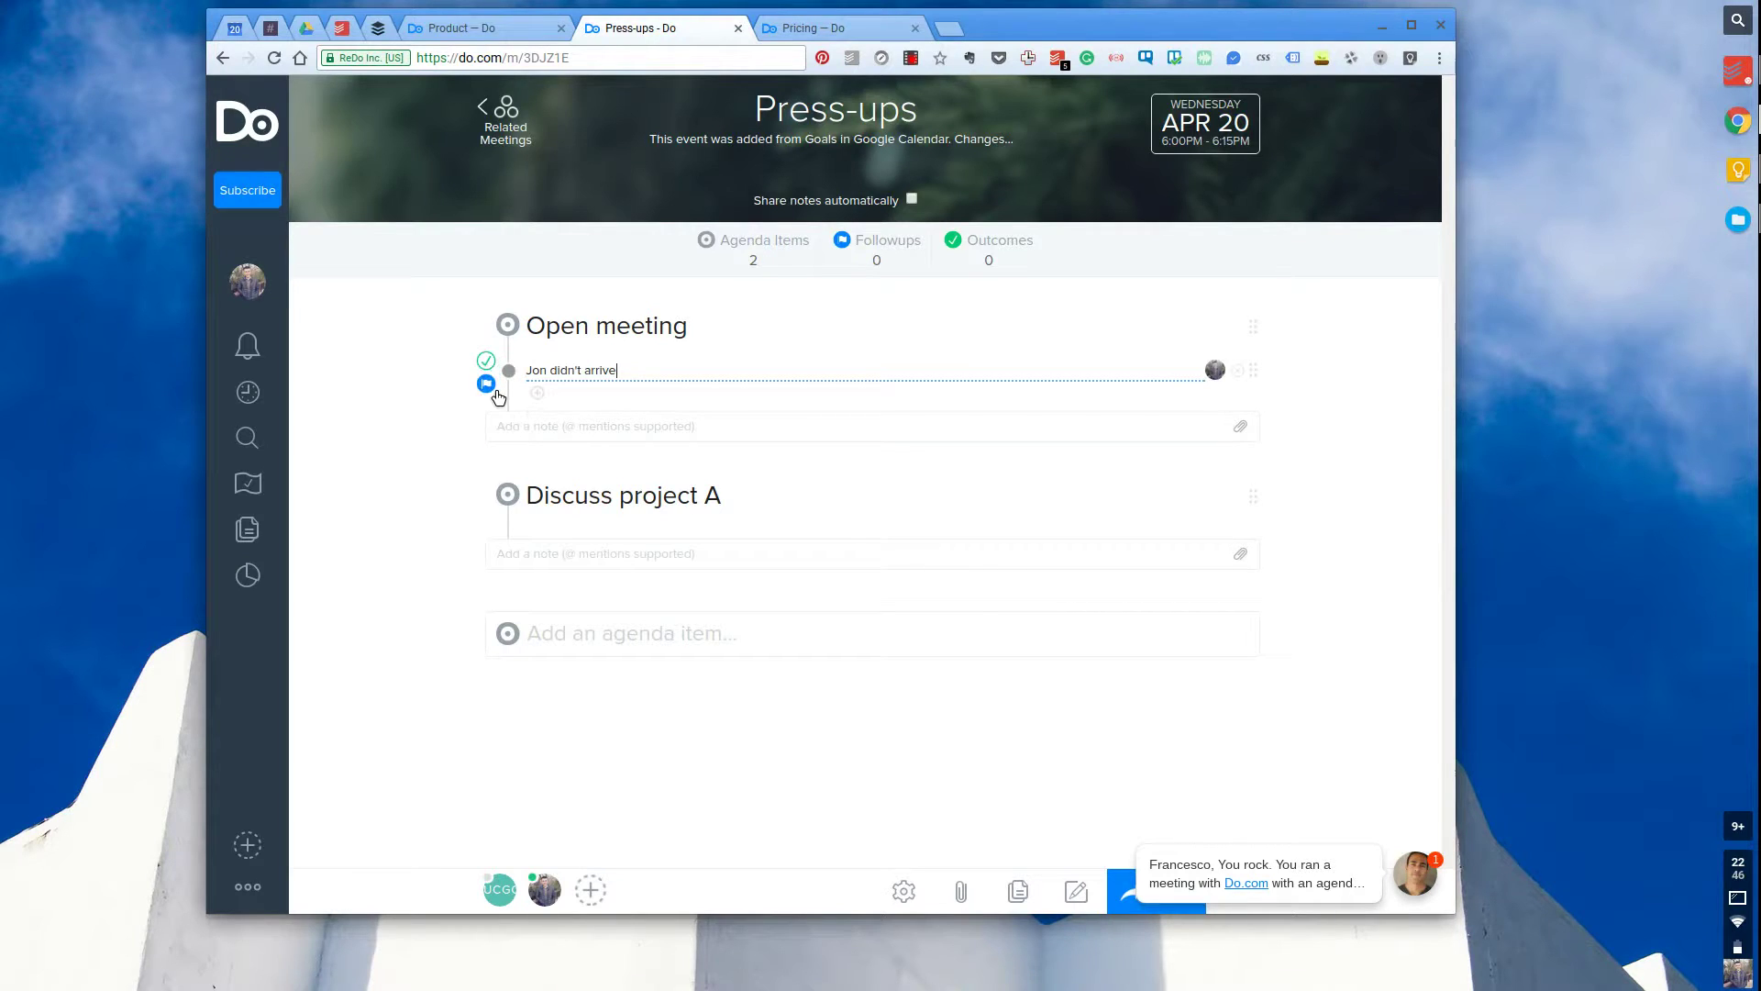
- Turn the absent-attendee note into a followup assigned to a meeting participant
left_click(719, 368)
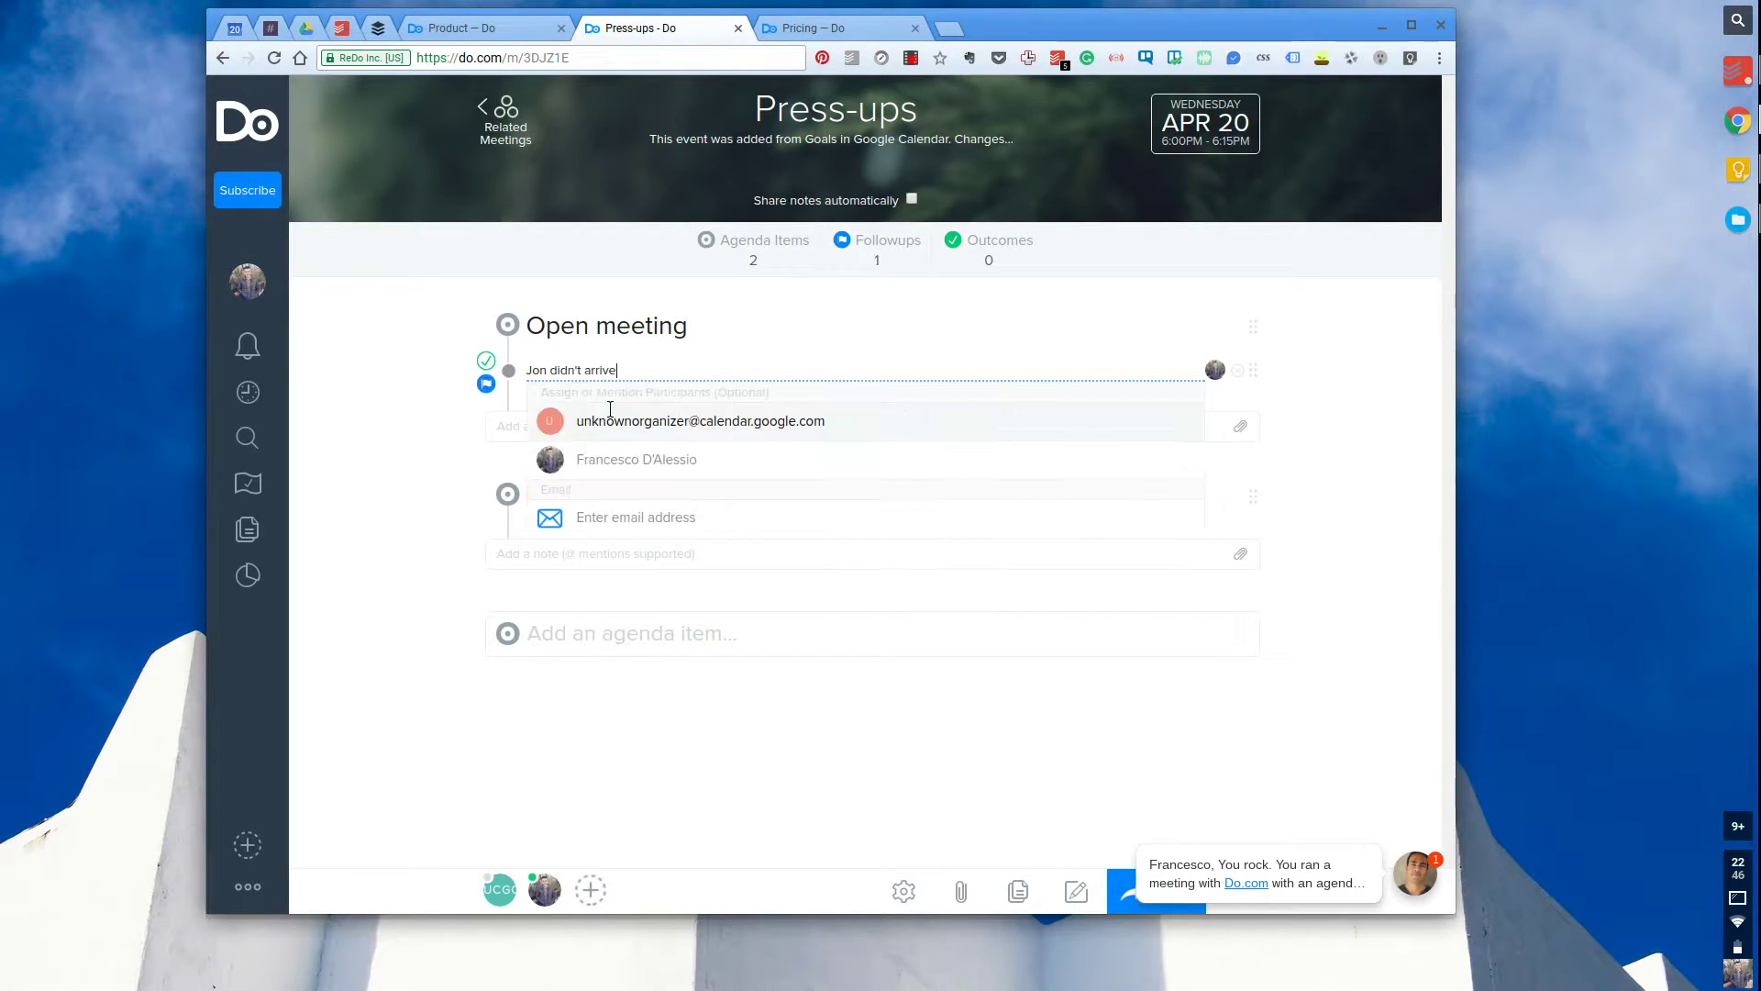
left_click(617, 468)
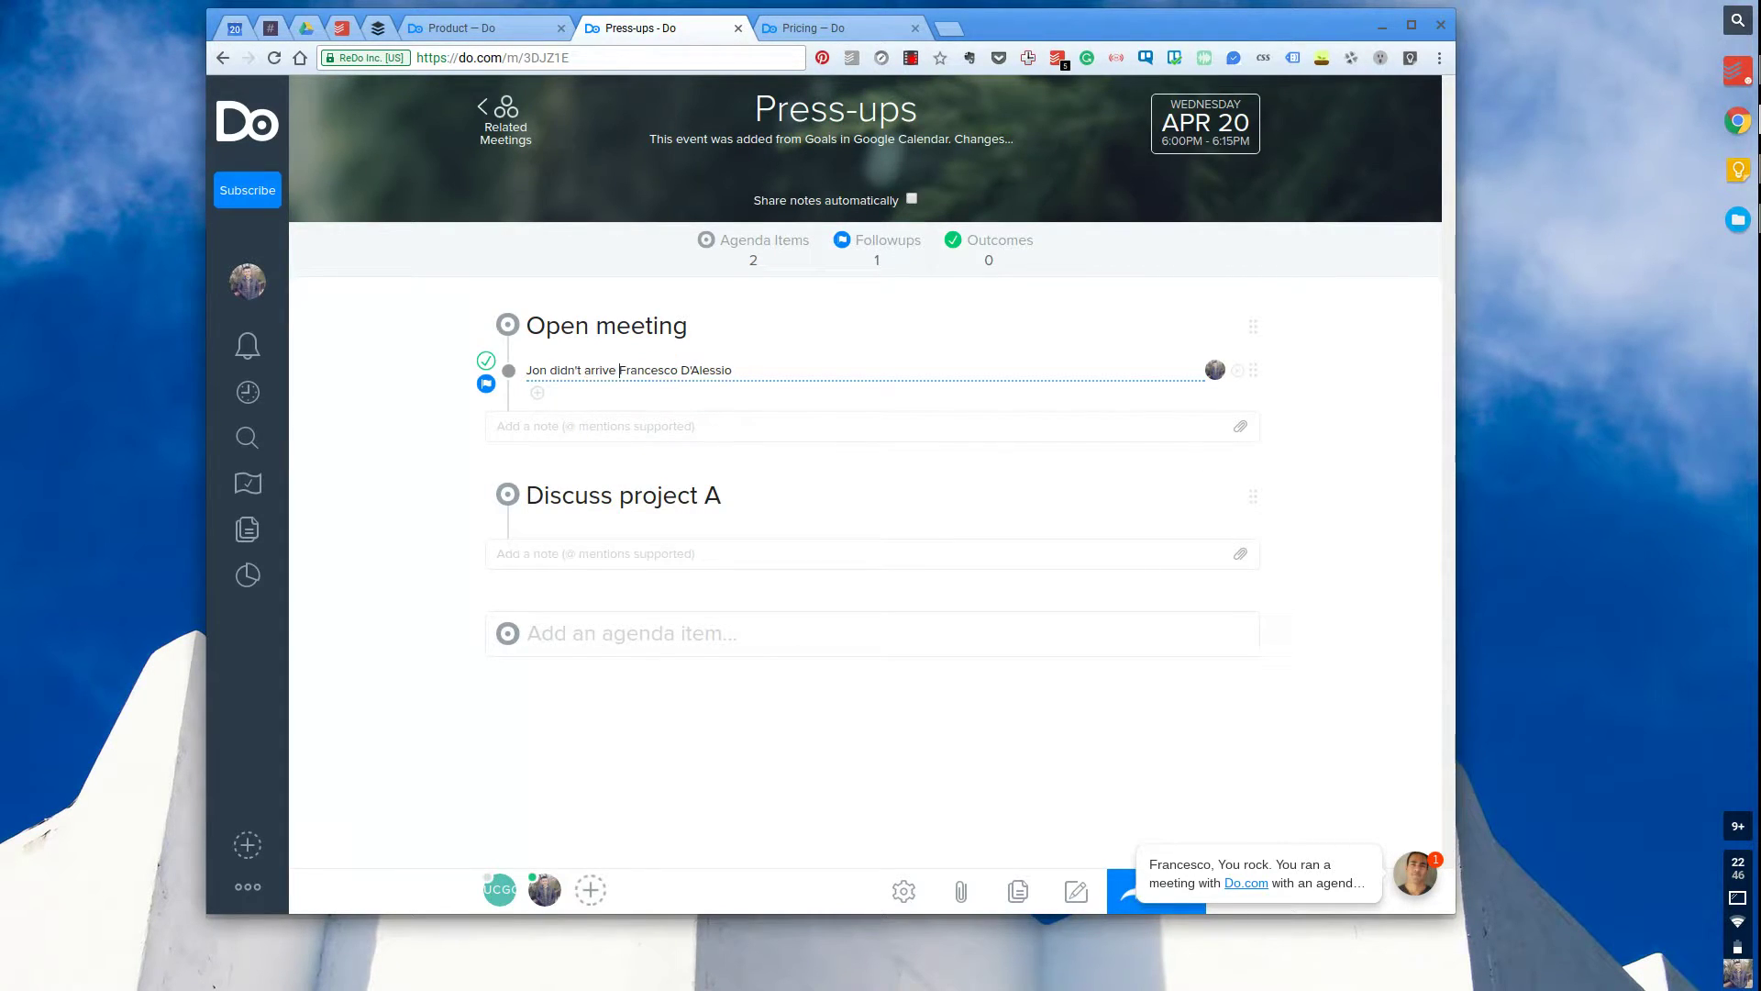
key("Return")
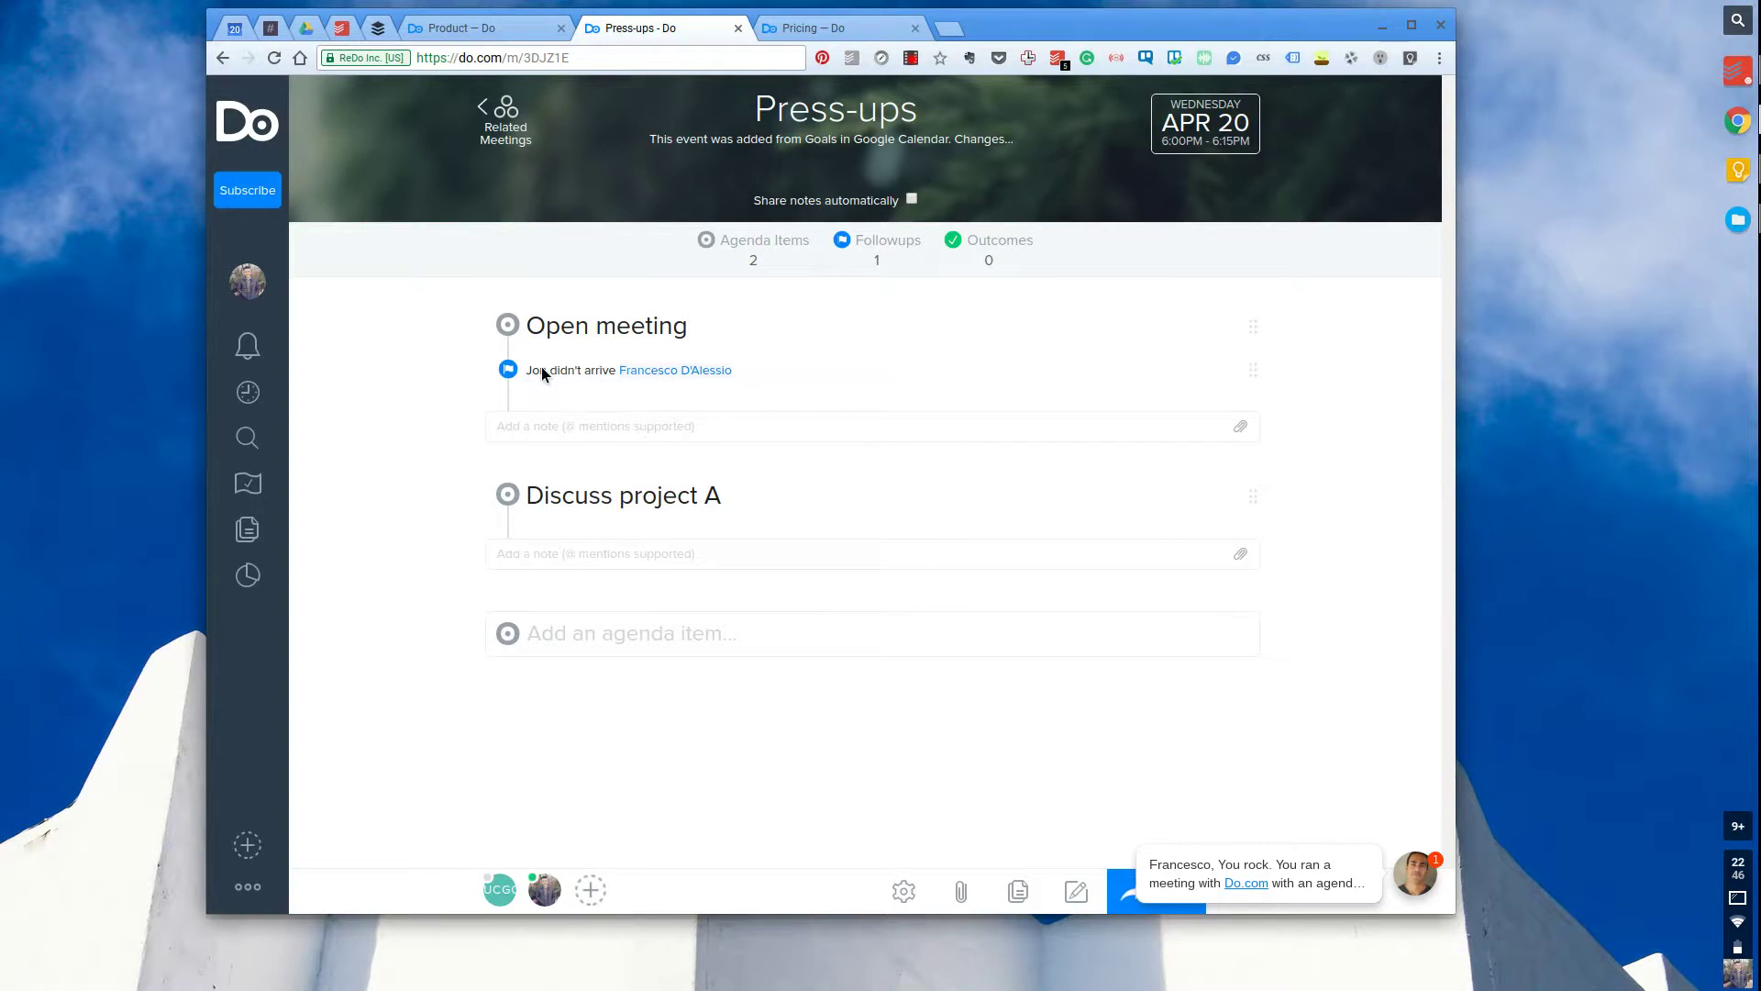
- Dismiss the chat notification and move the followup below Discuss project A
mouse_move(630, 383)
left_click(1137, 844)
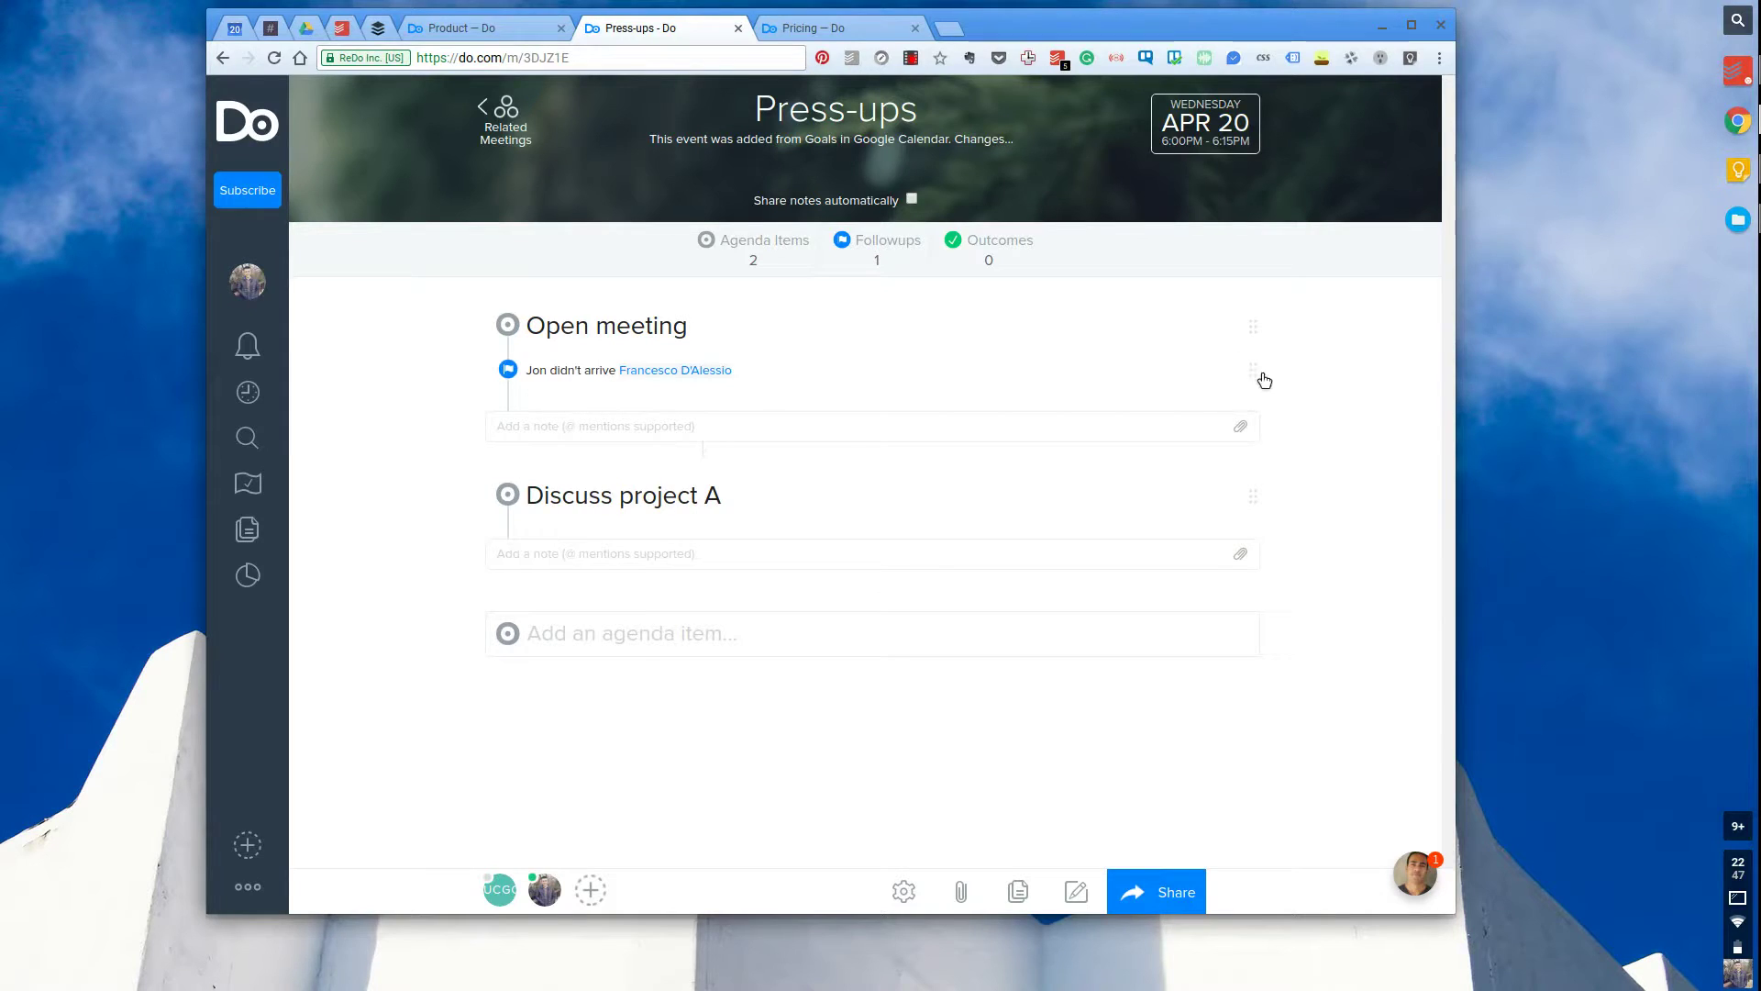
mouse_move(1257, 372)
left_mouse_down()
mouse_move(1270, 500)
mouse_move(1262, 383)
left_mouse_up()
- Bring up the invite-coworkers dialog and cancel it without sending
left_click(592, 890)
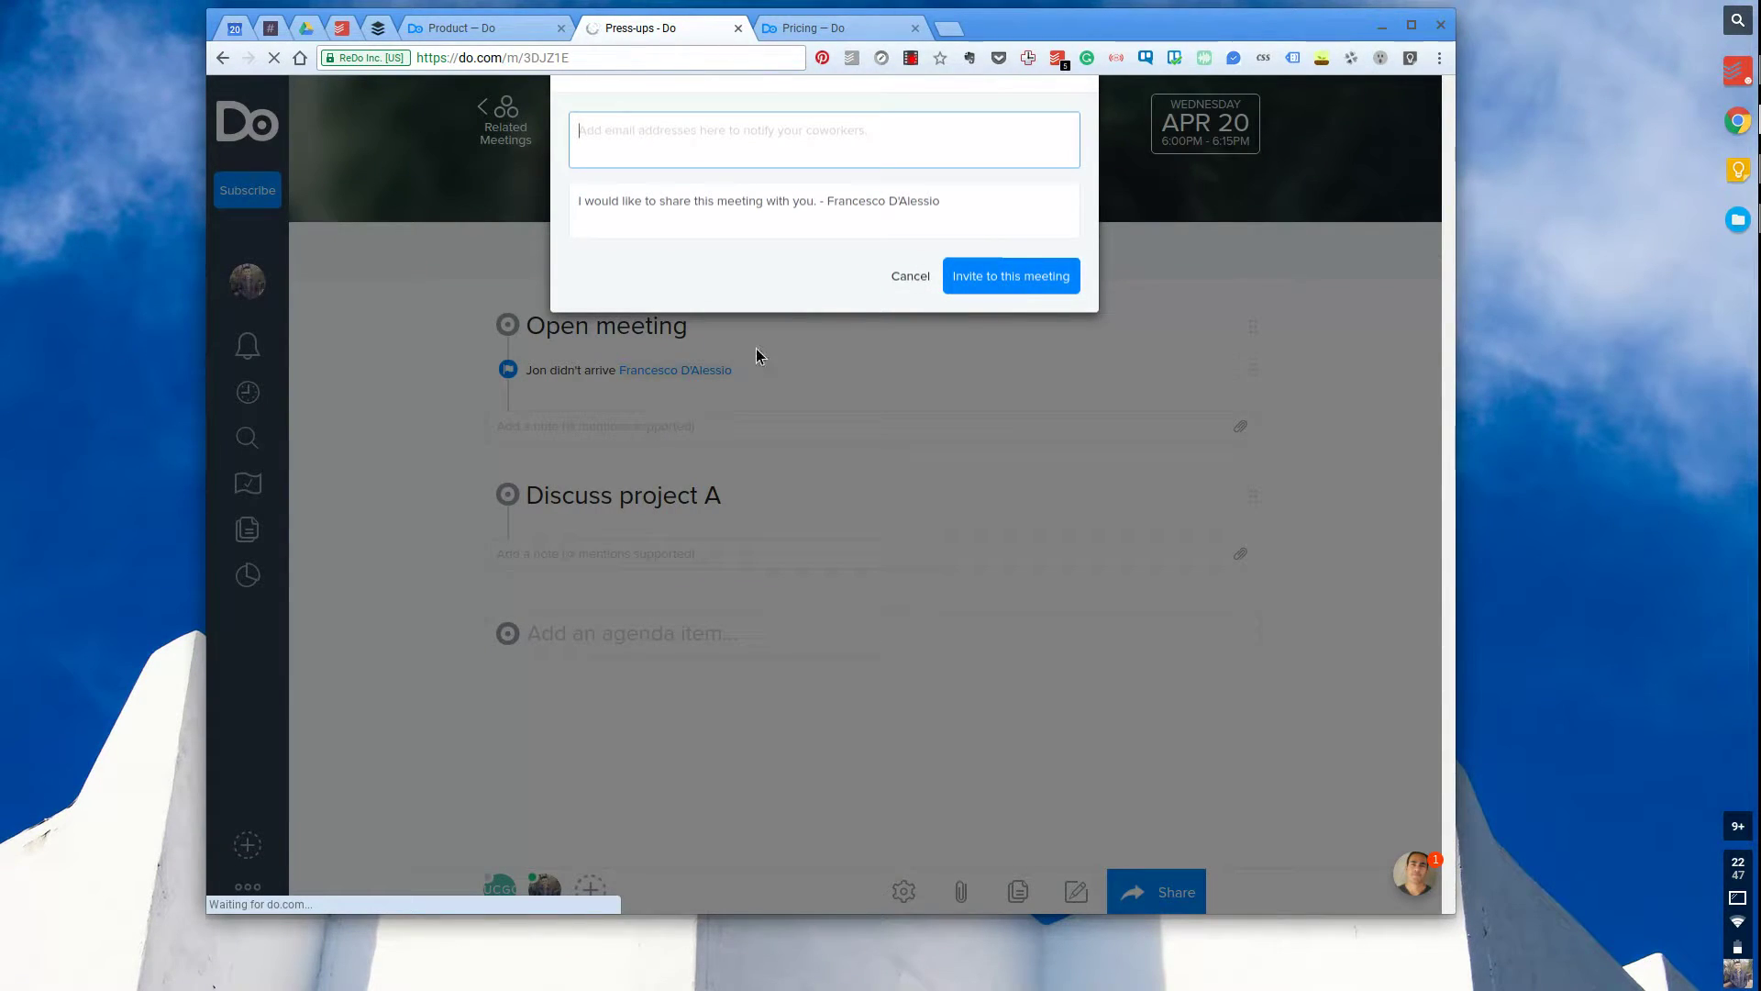
key("Tab")
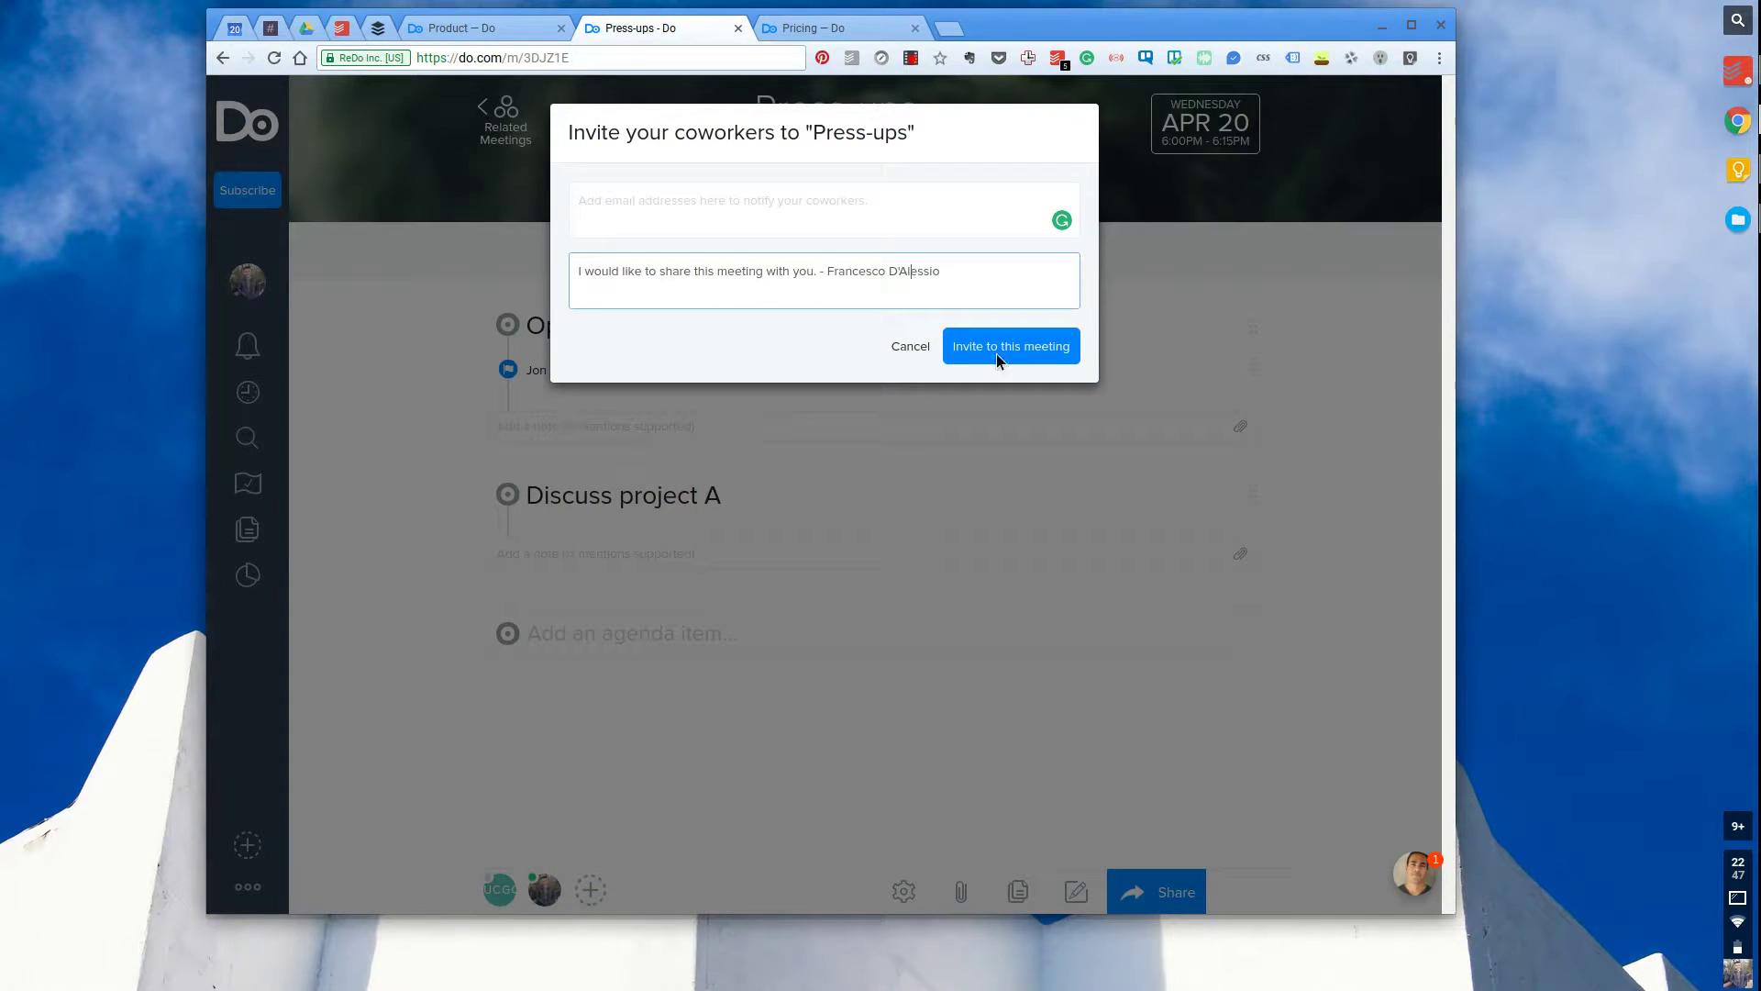
left_click(911, 349)
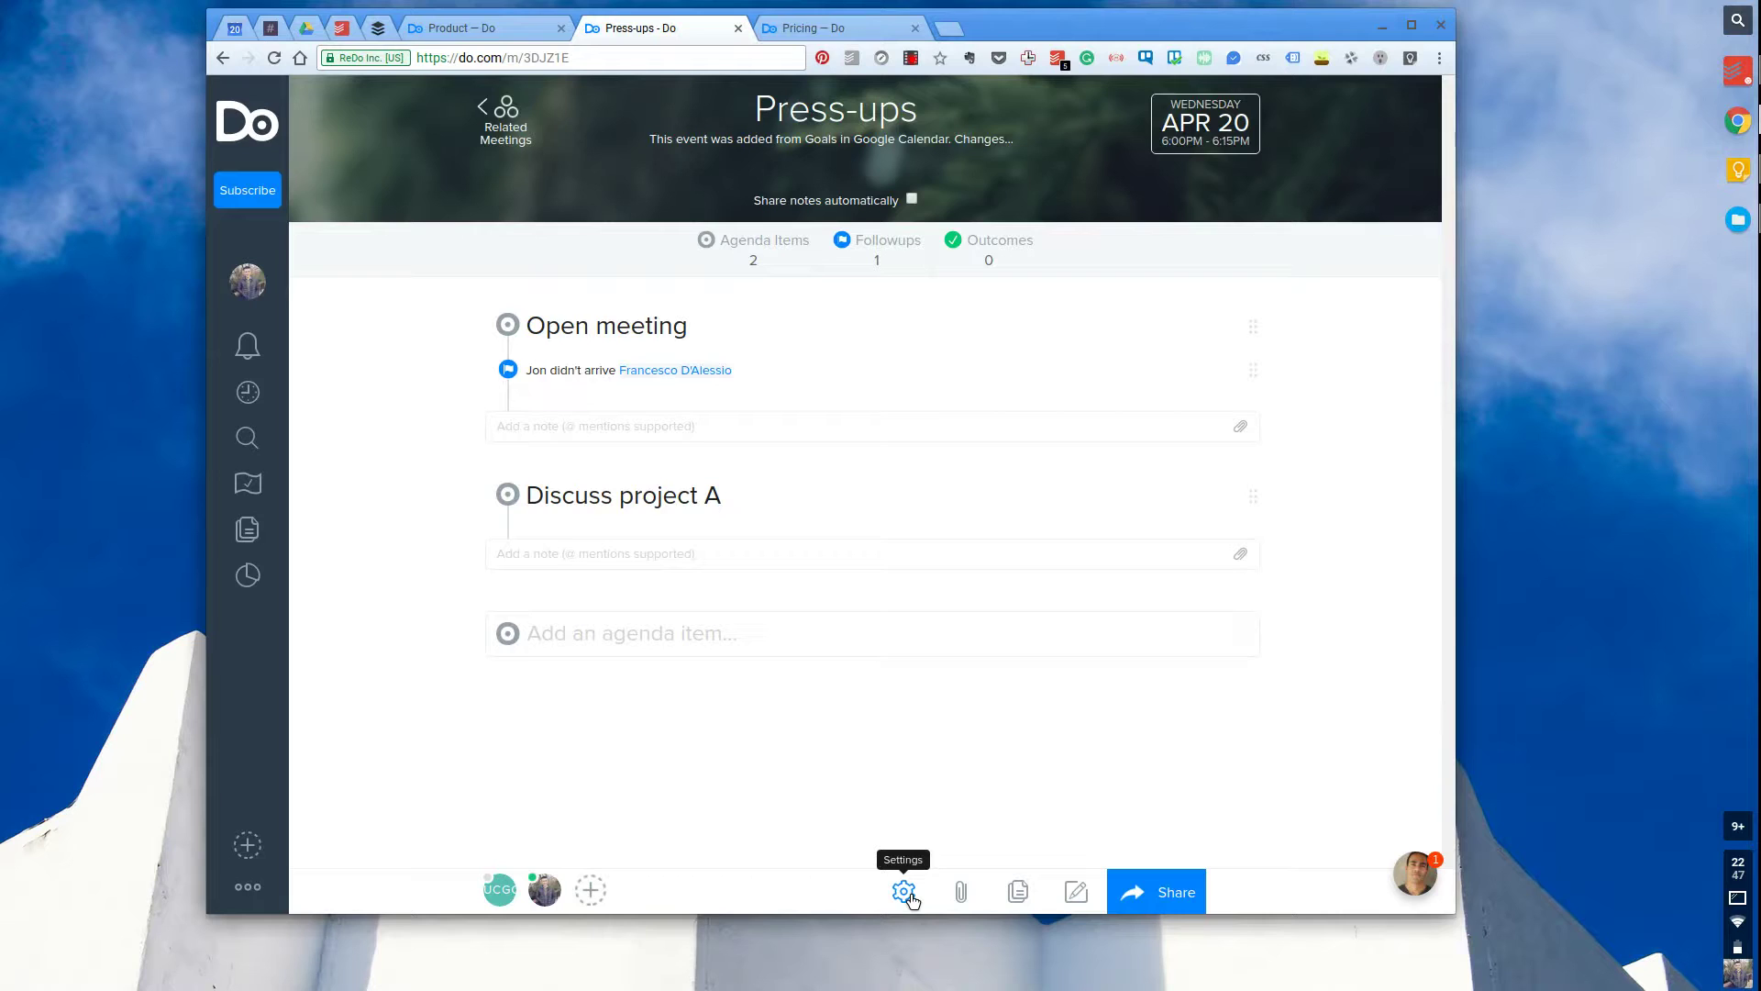
- Look through the meeting settings, attachment and template options, then show the private notes
left_click(905, 892)
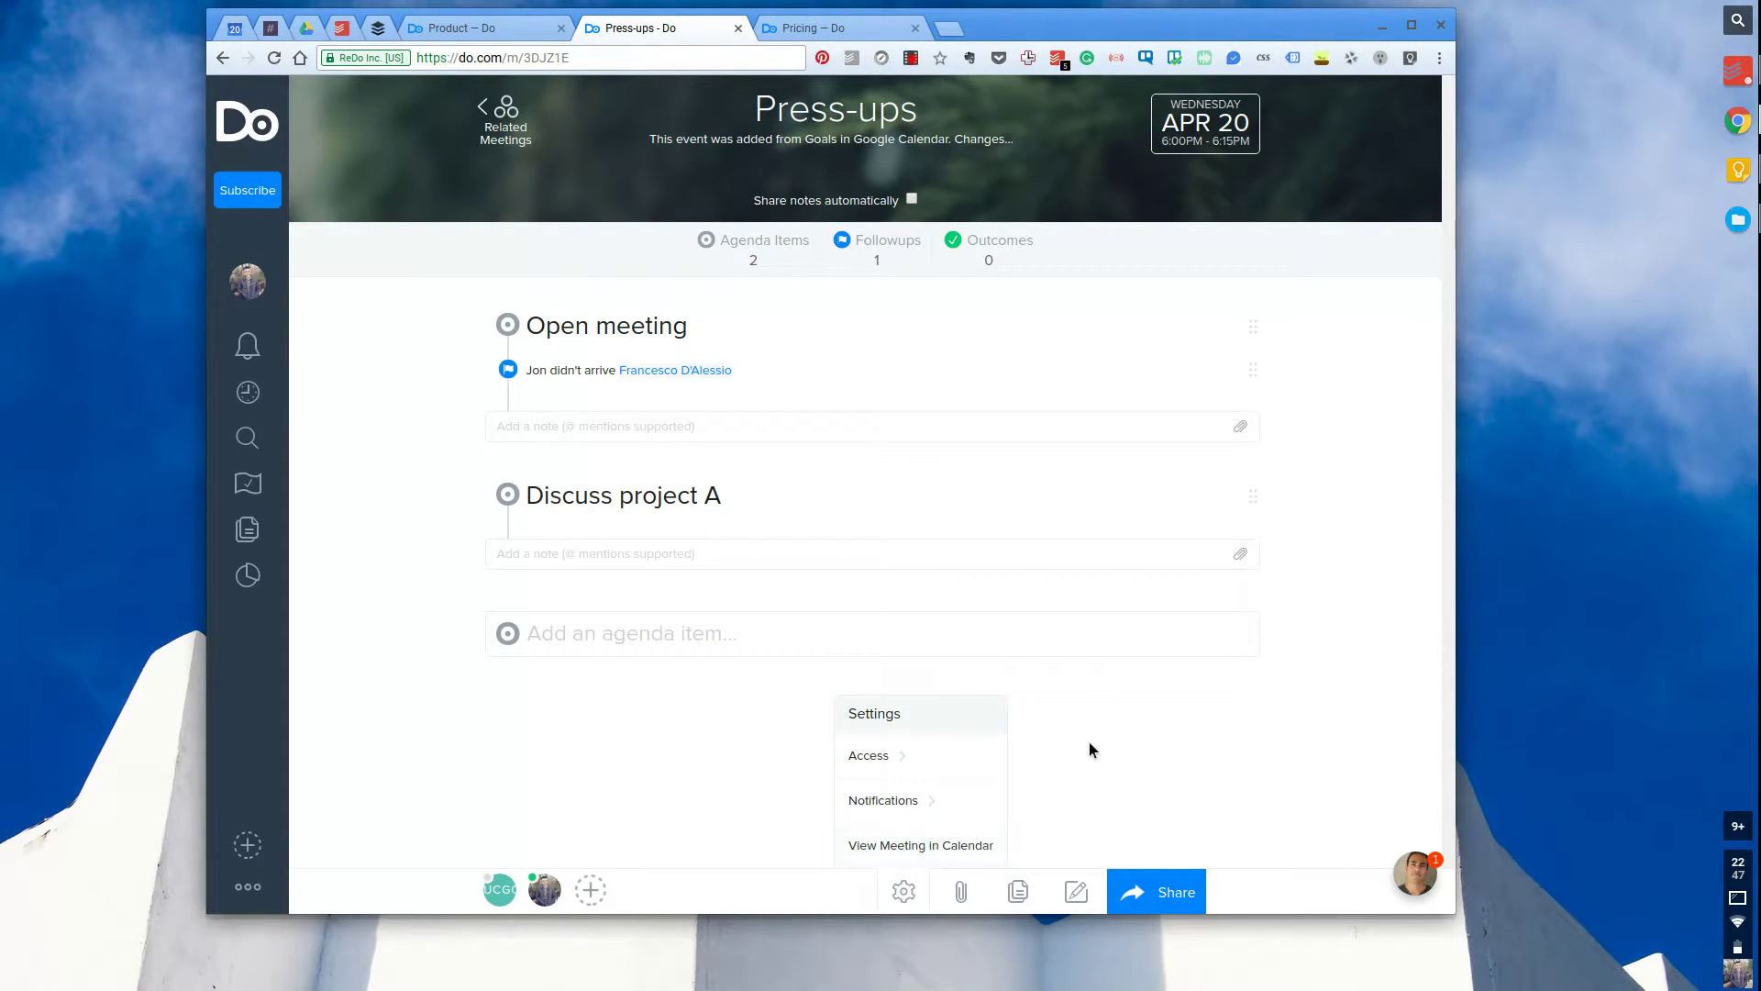
left_click(965, 892)
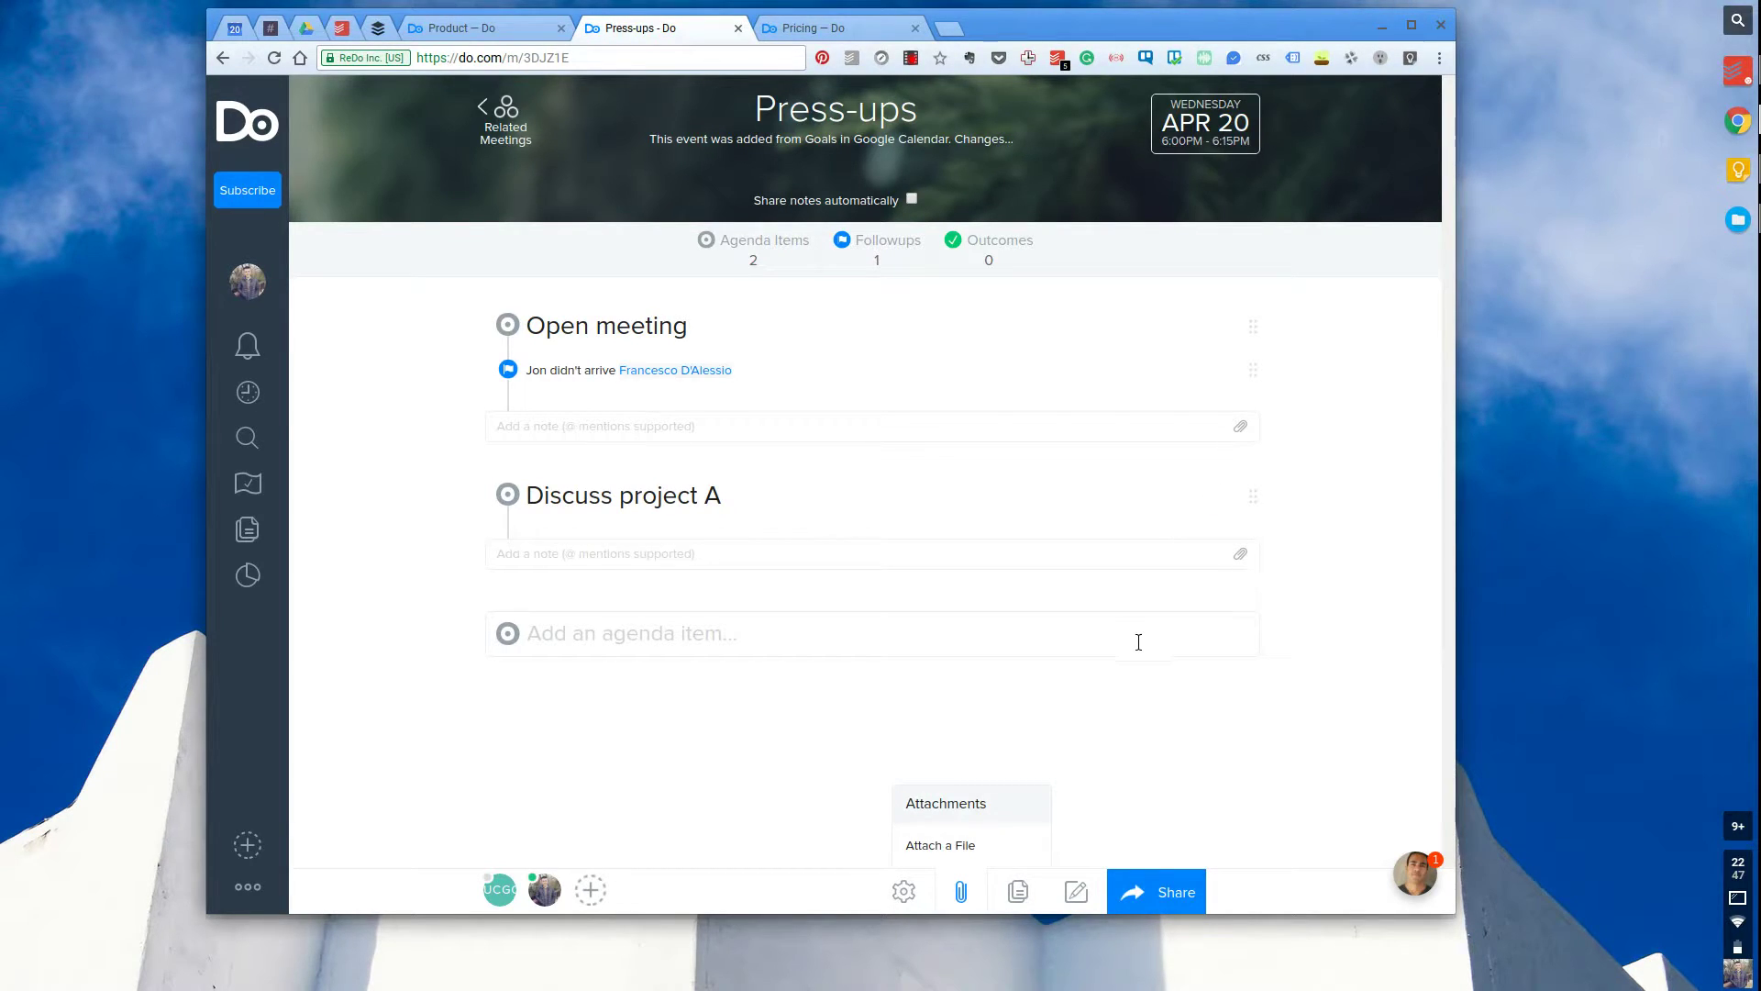
left_click(1027, 891)
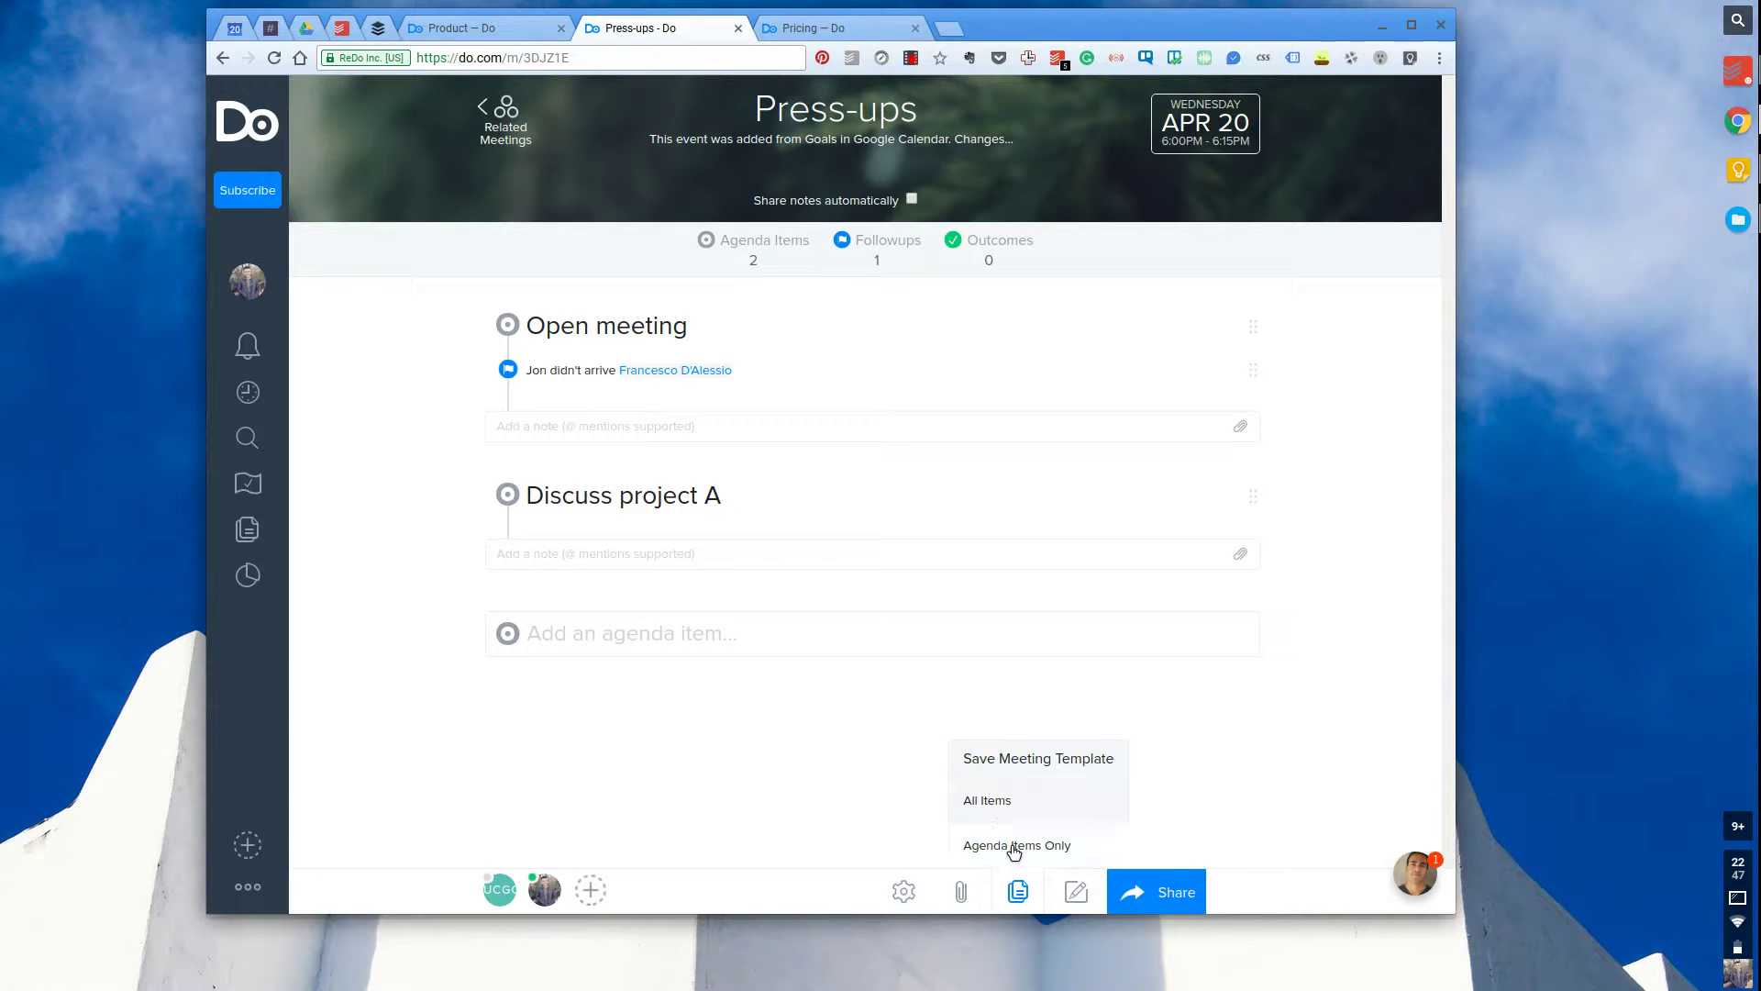
left_click(1068, 888)
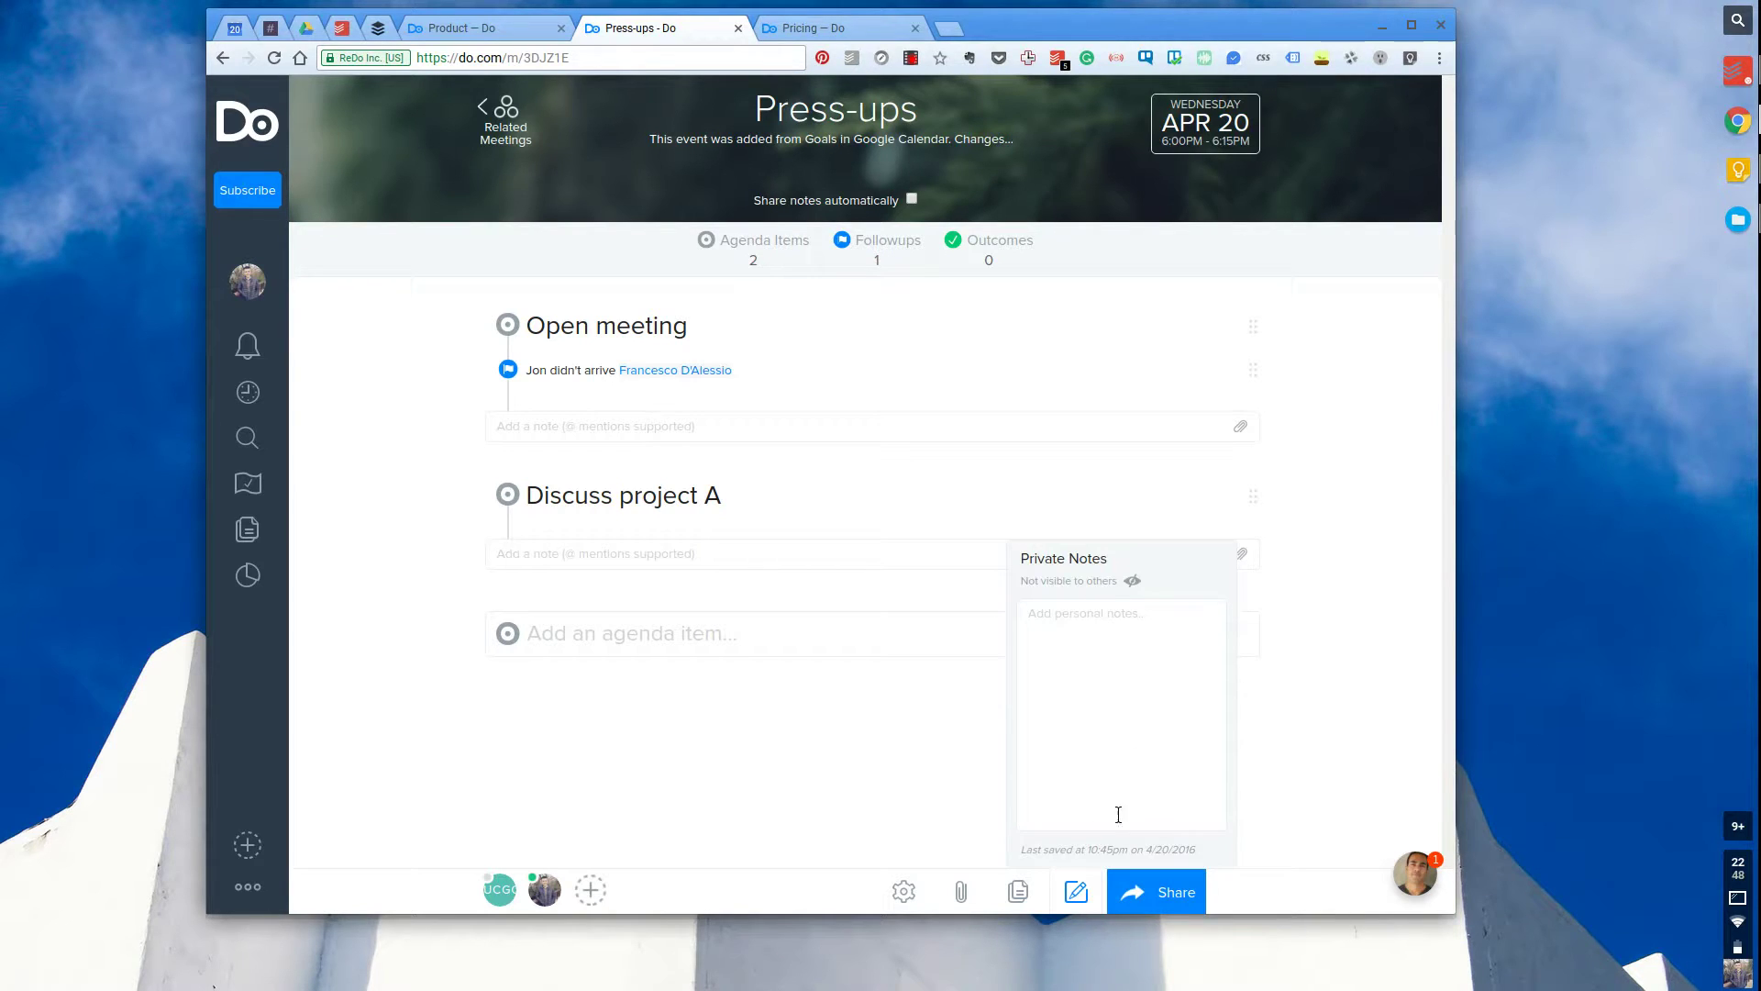
- Show the Press-ups share options: email agenda or summary, Slack, Evernote, Zapier, copy/paste, meeting link
left_click(1140, 894)
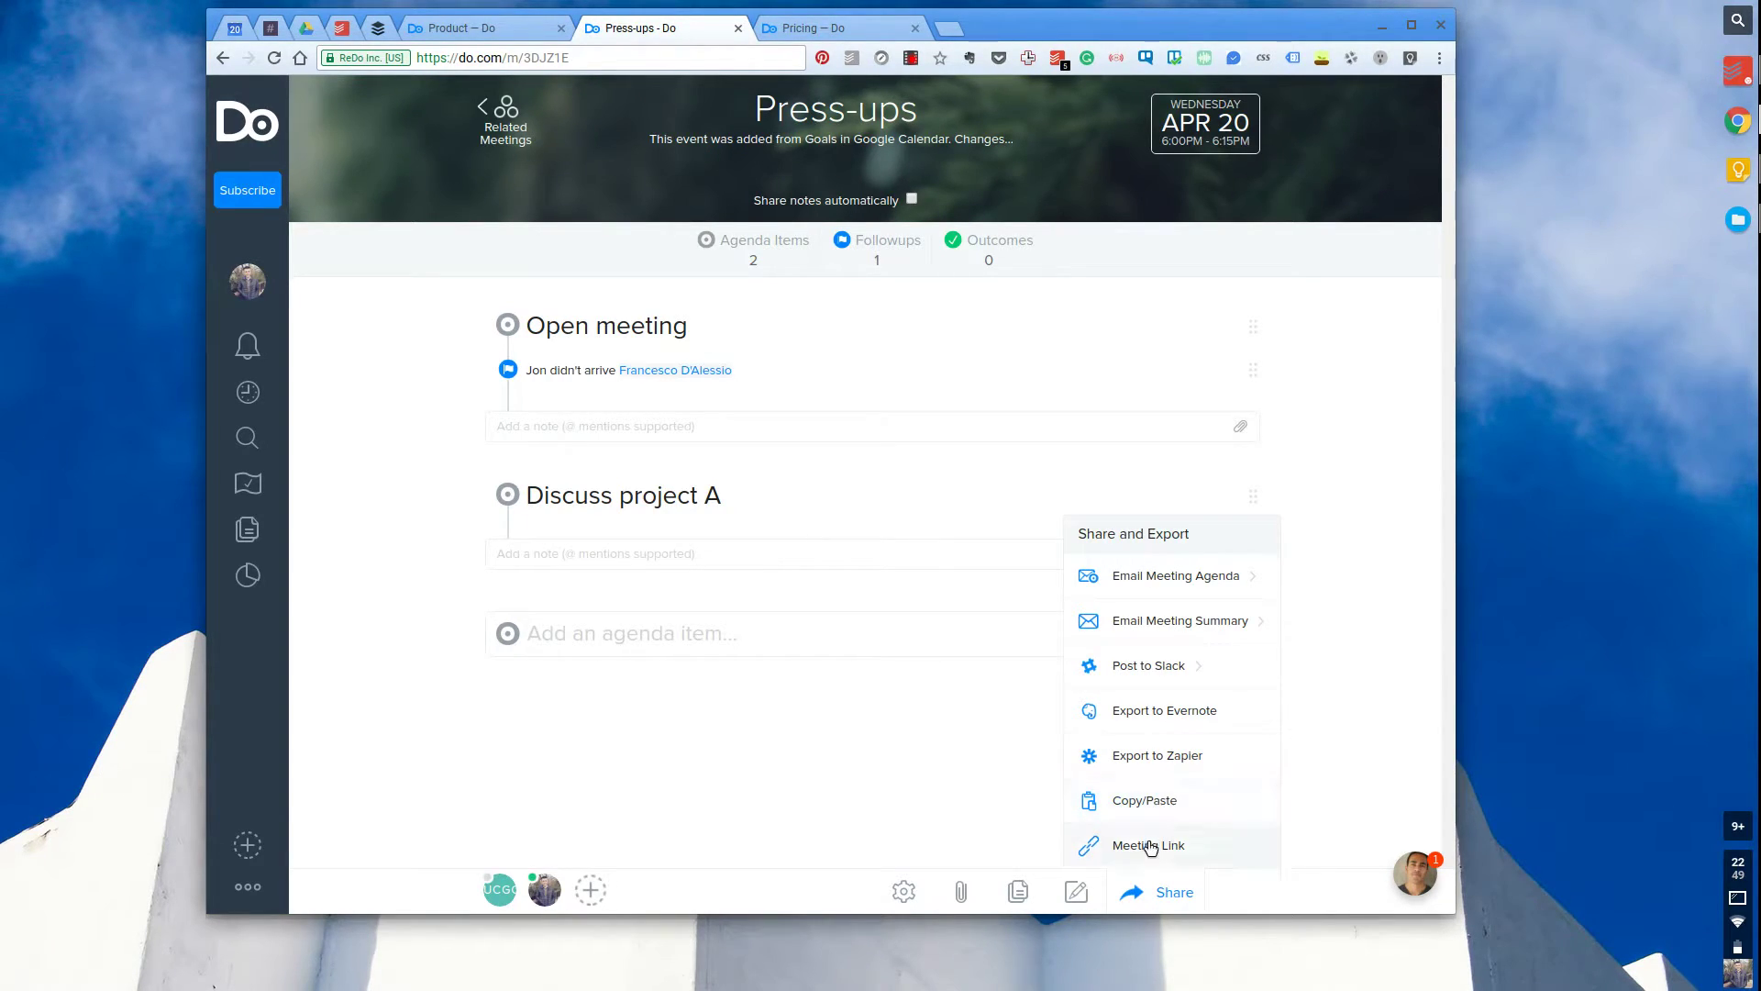
left_click(1151, 849)
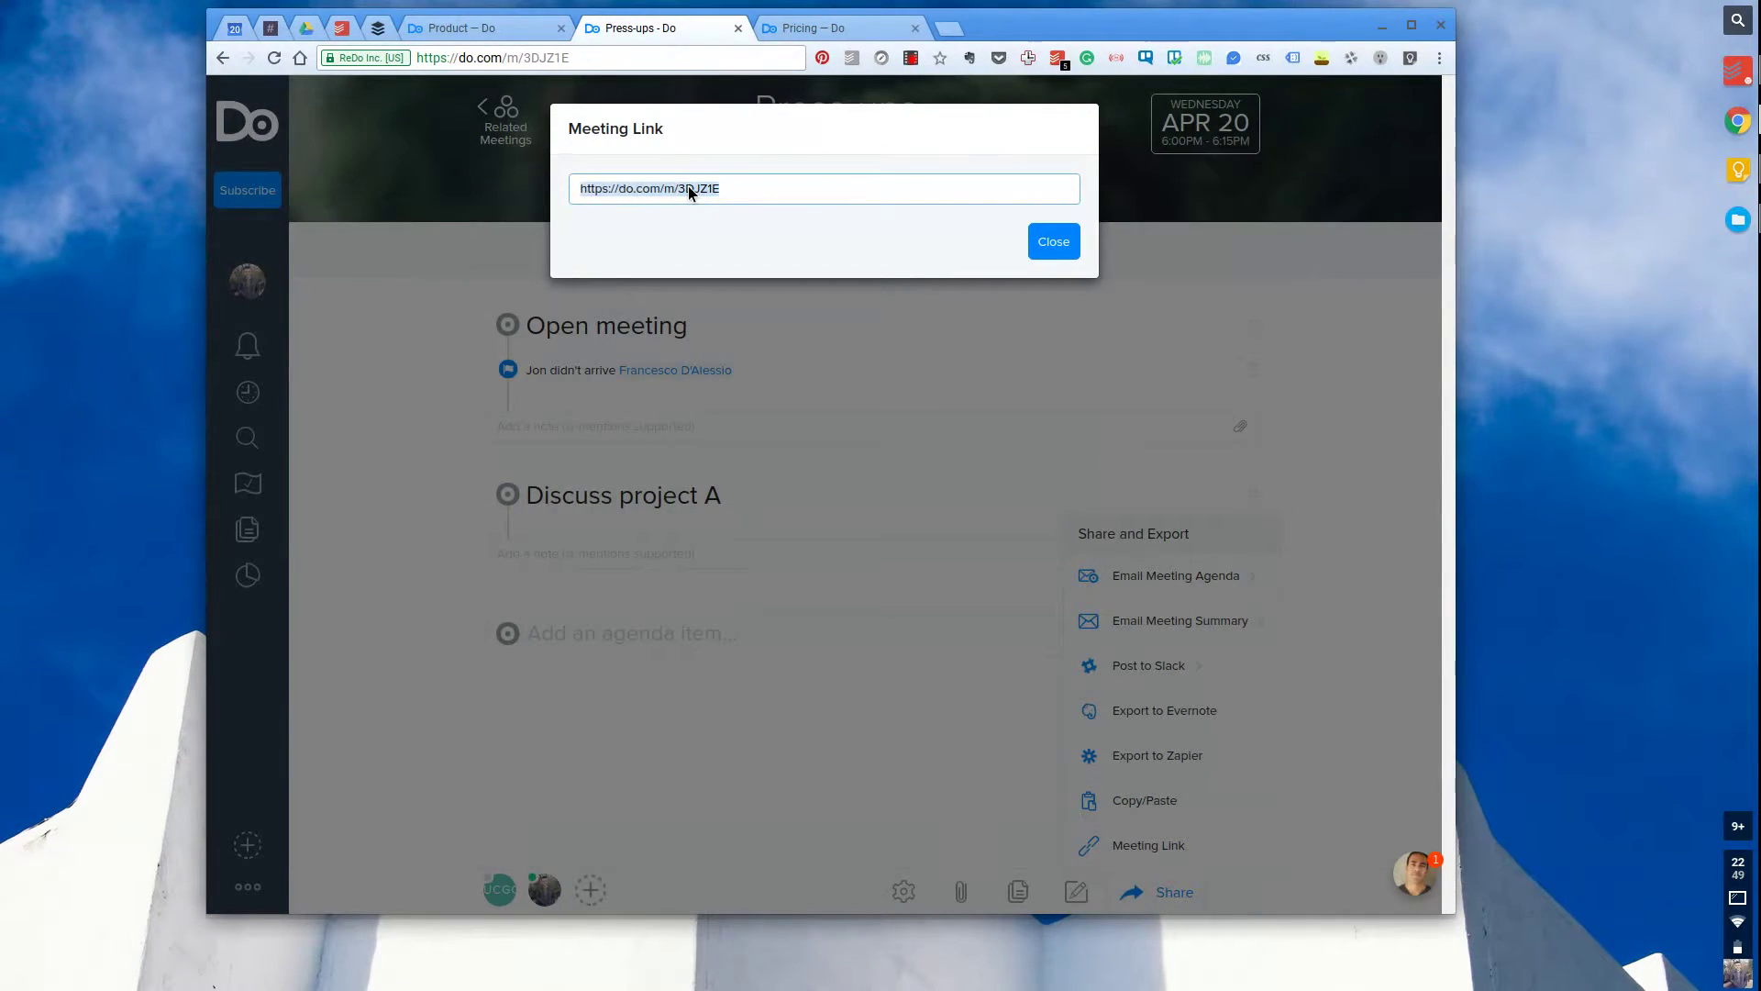
key("ctrl+c")
key("ctrl+shift+n")
key("ctrl+v")
key("Return")
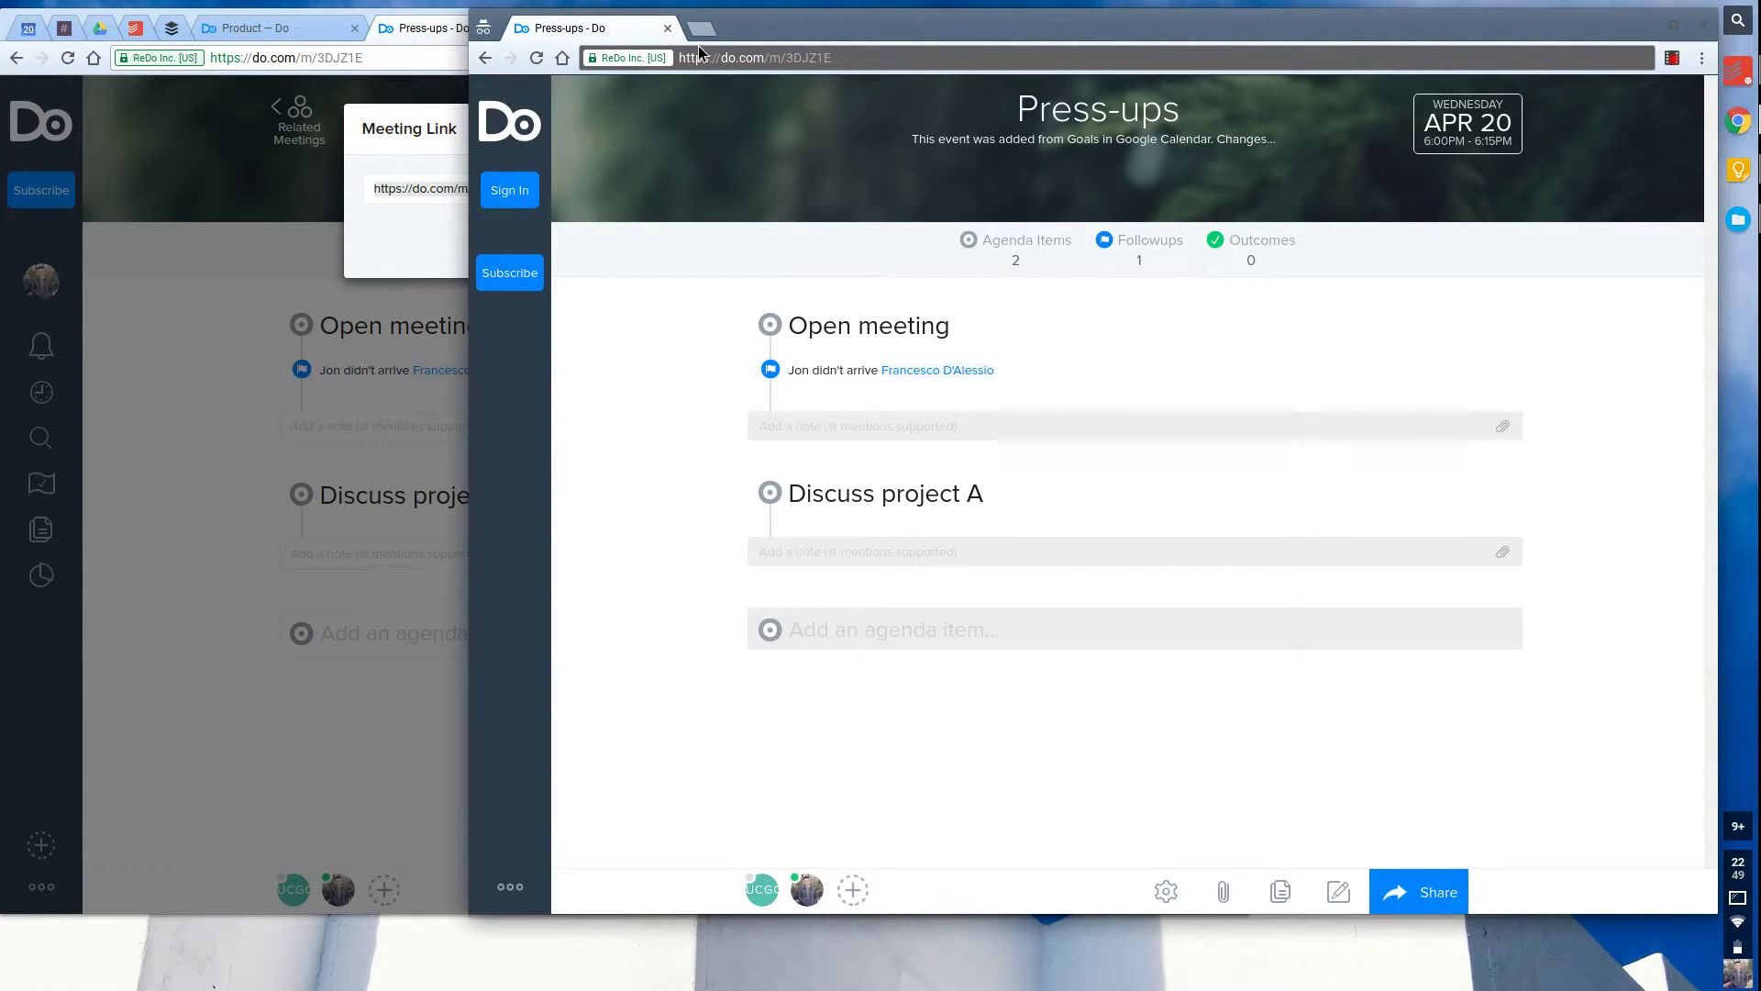
left_click(668, 28)
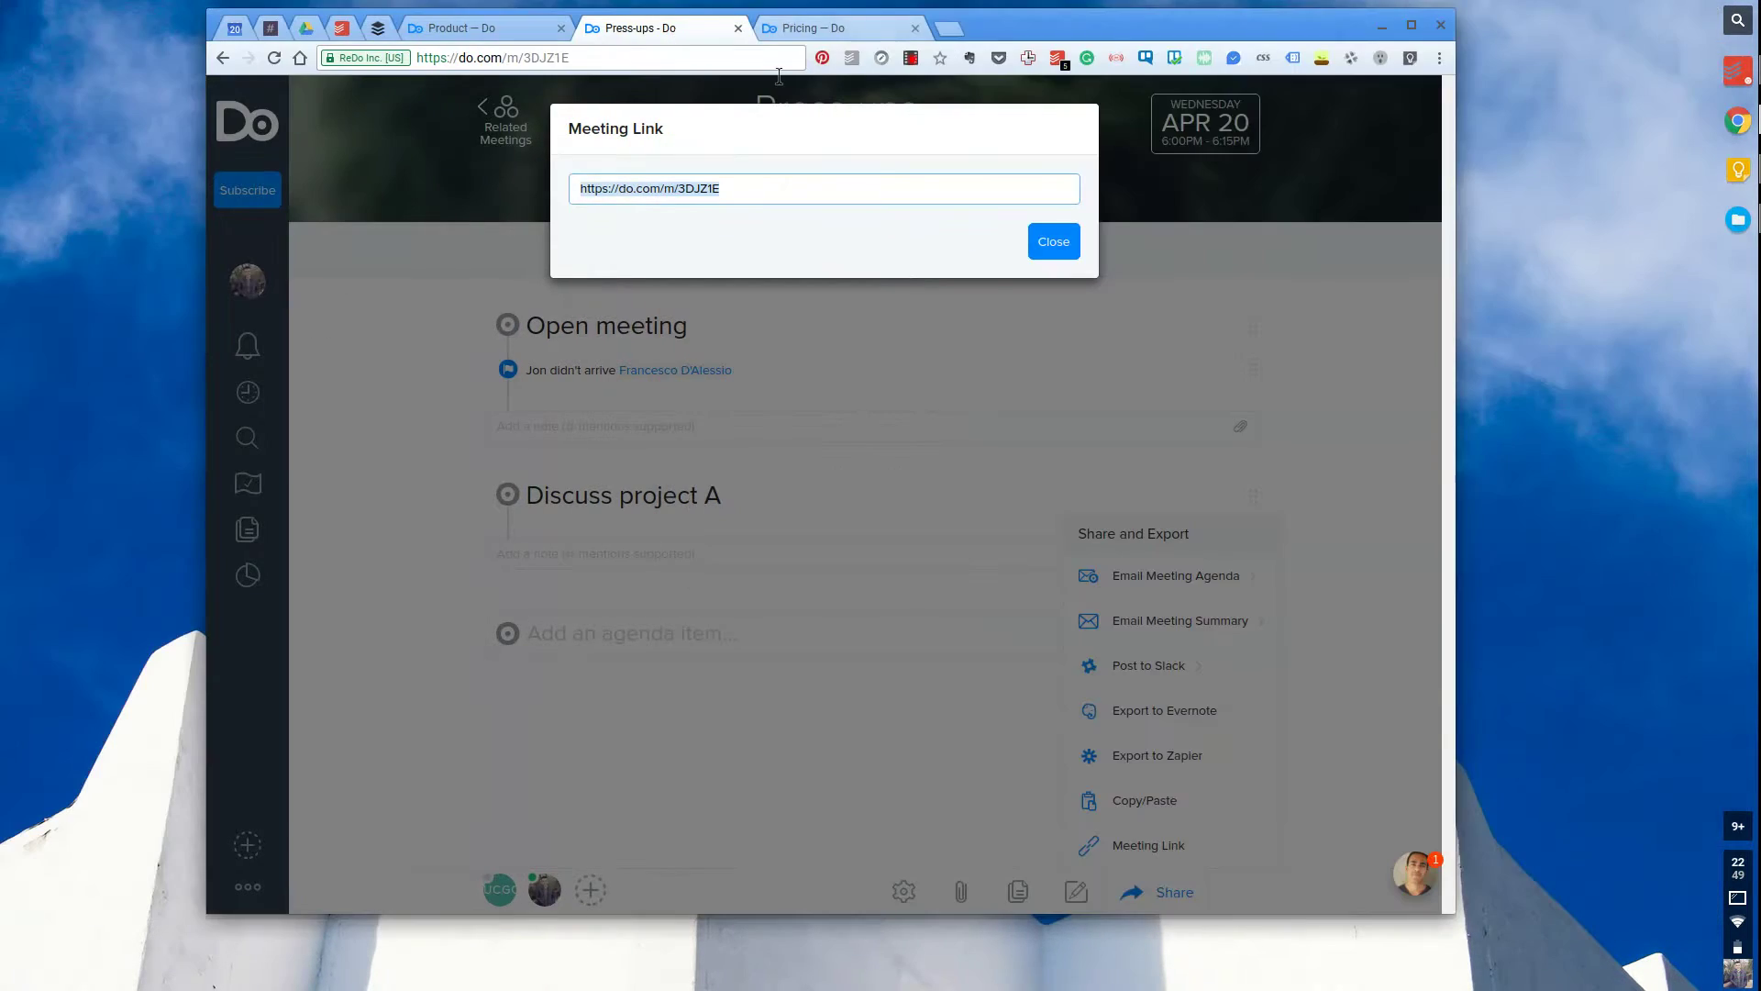
left_click(1043, 262)
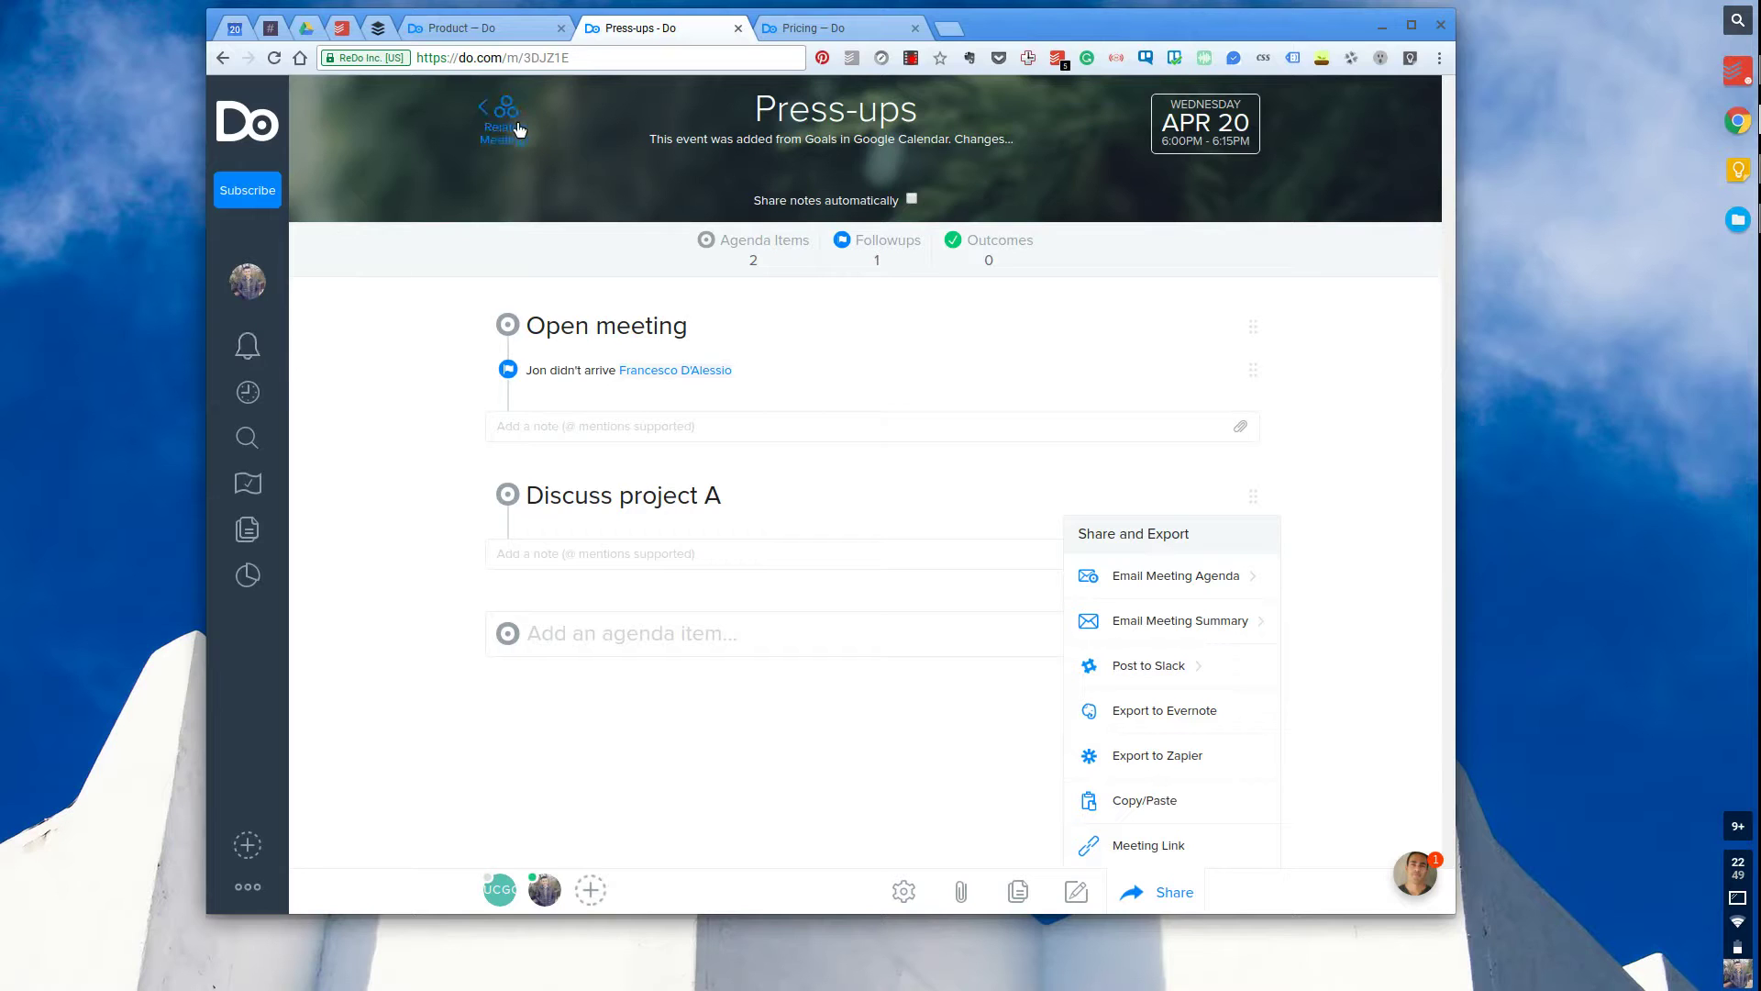
- Search meetings related to Press-ups, clear the search, and back out of new-meeting and date-picker
left_click(245, 120)
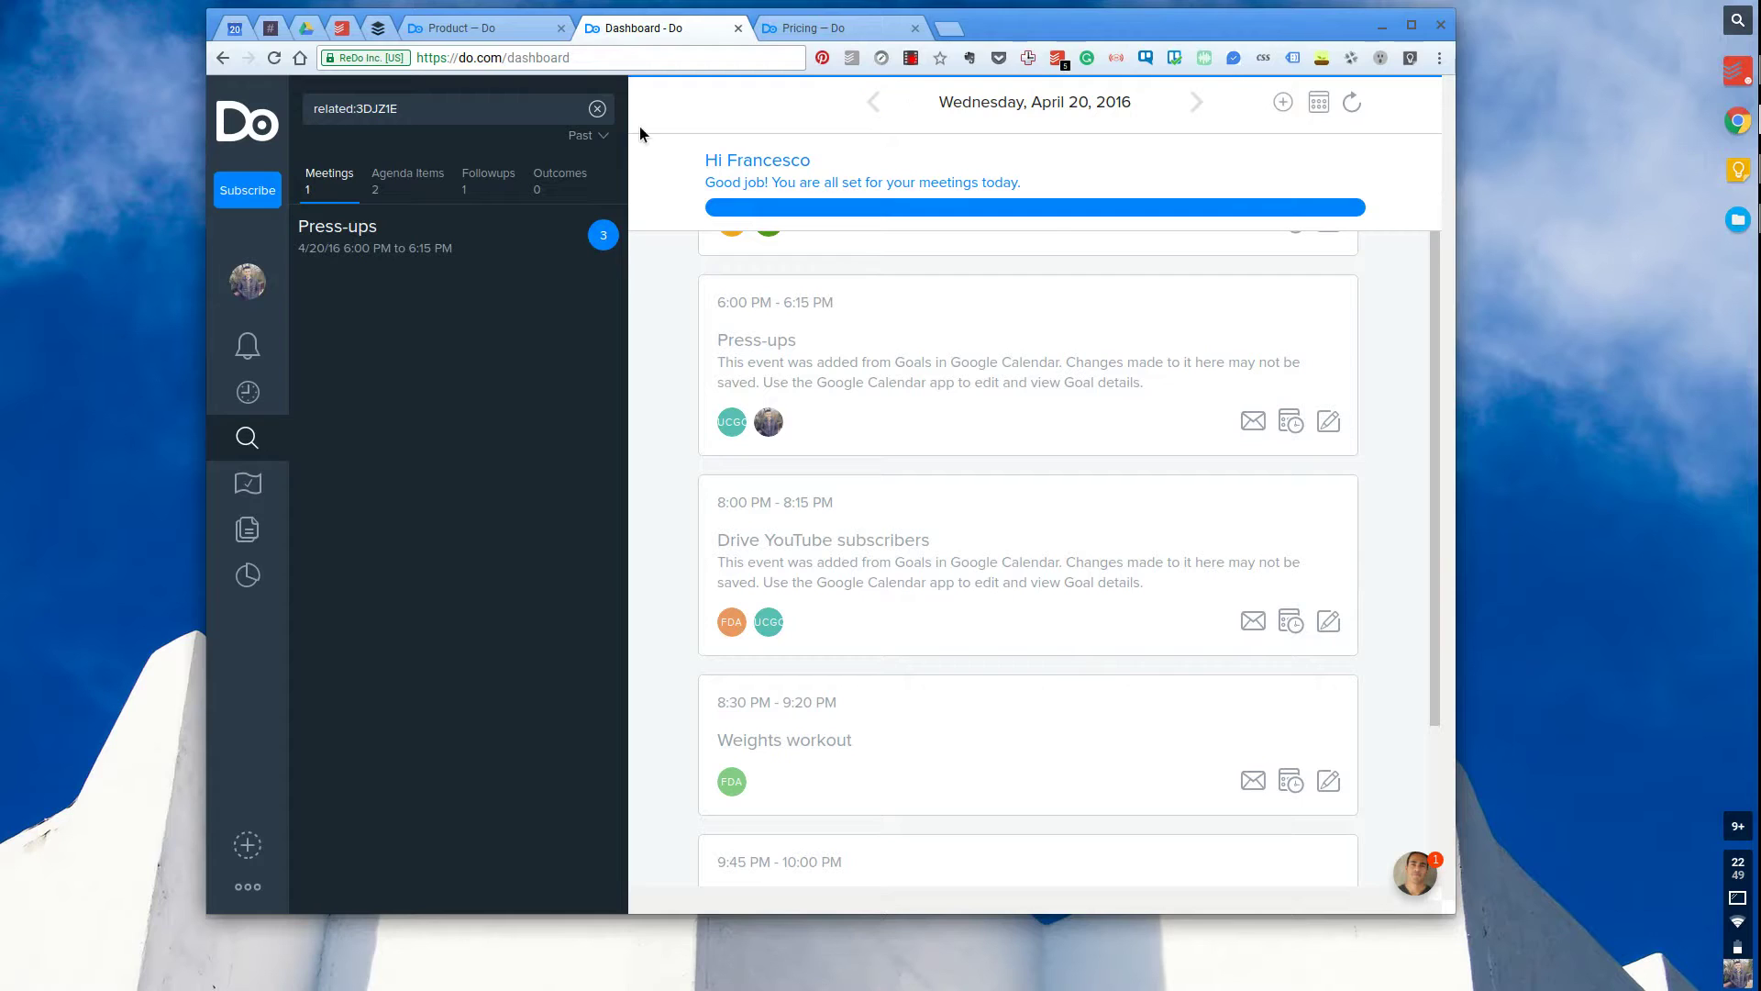
left_click(598, 109)
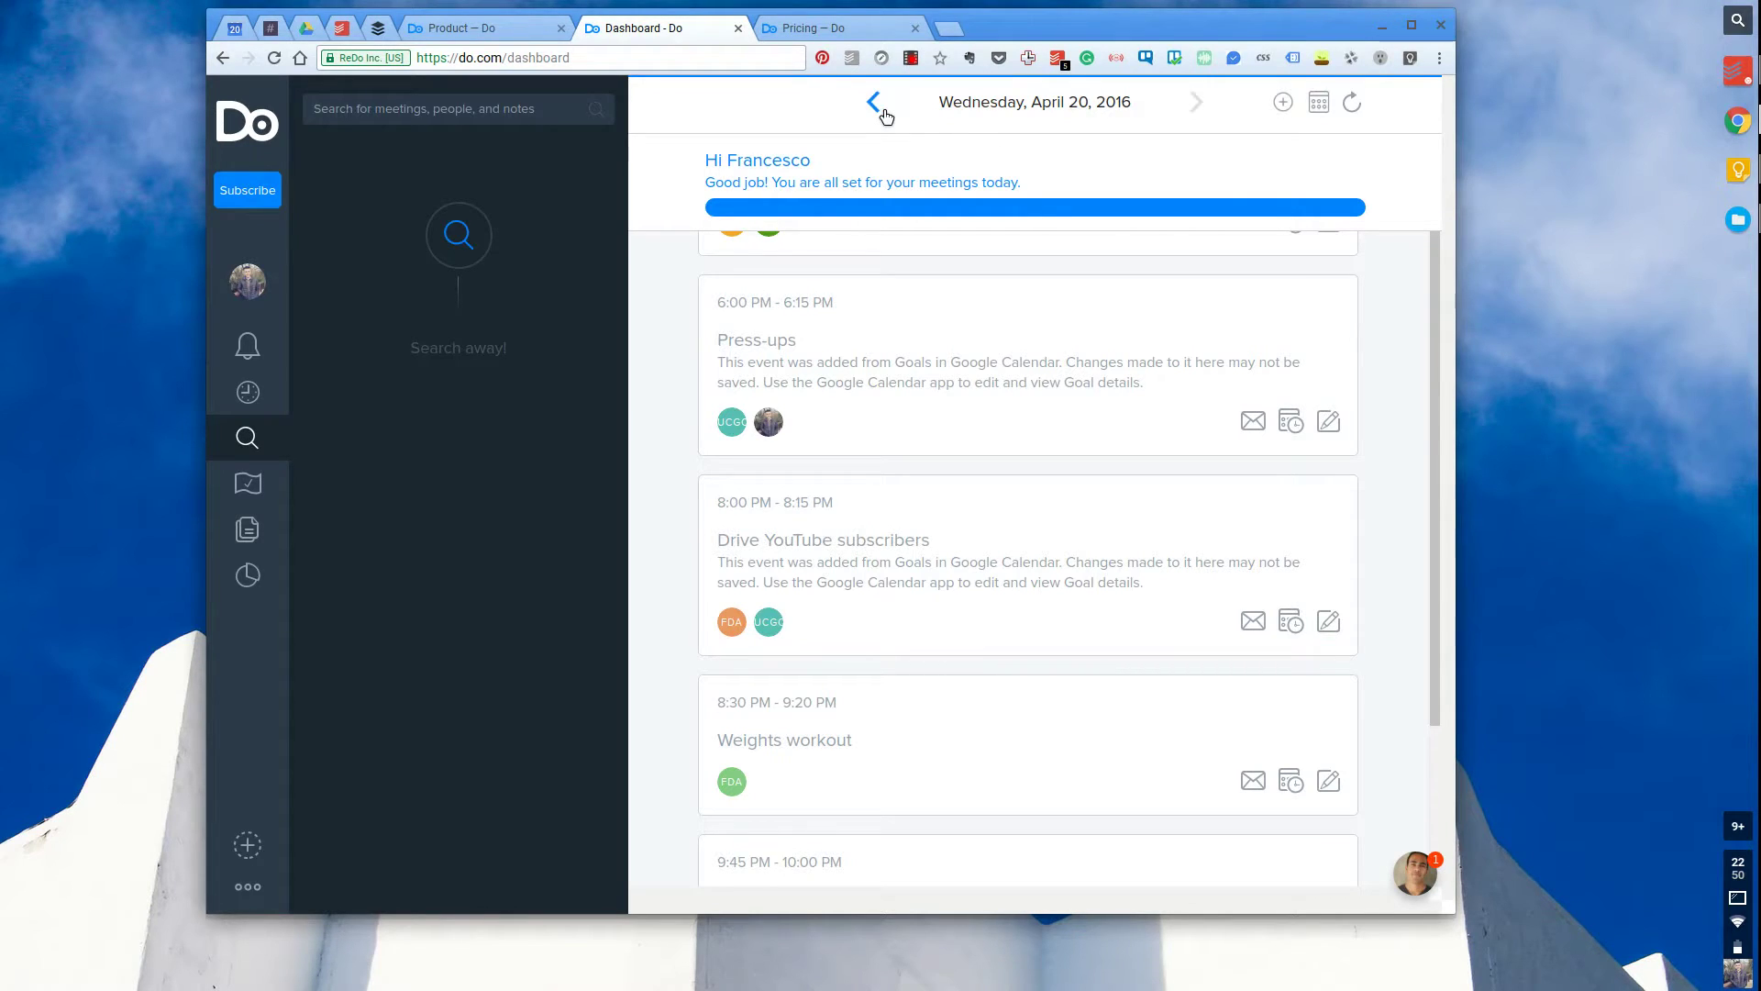
left_click(1292, 108)
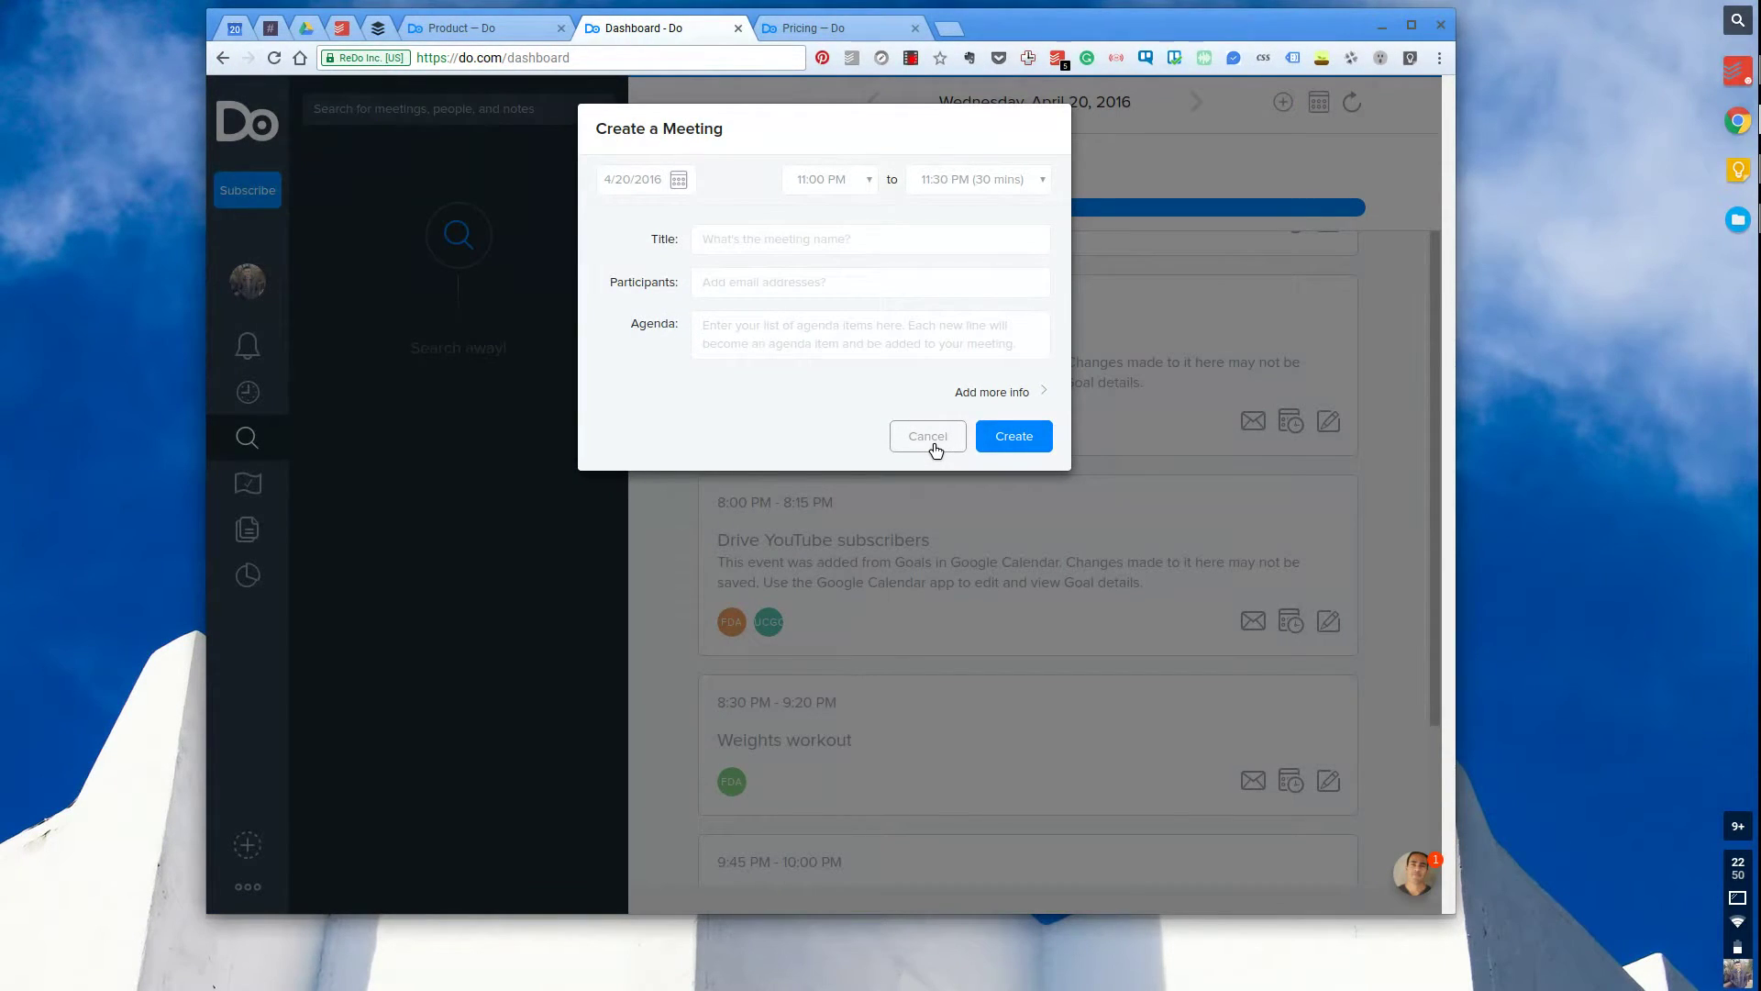
left_click(1093, 265)
left_click(1328, 108)
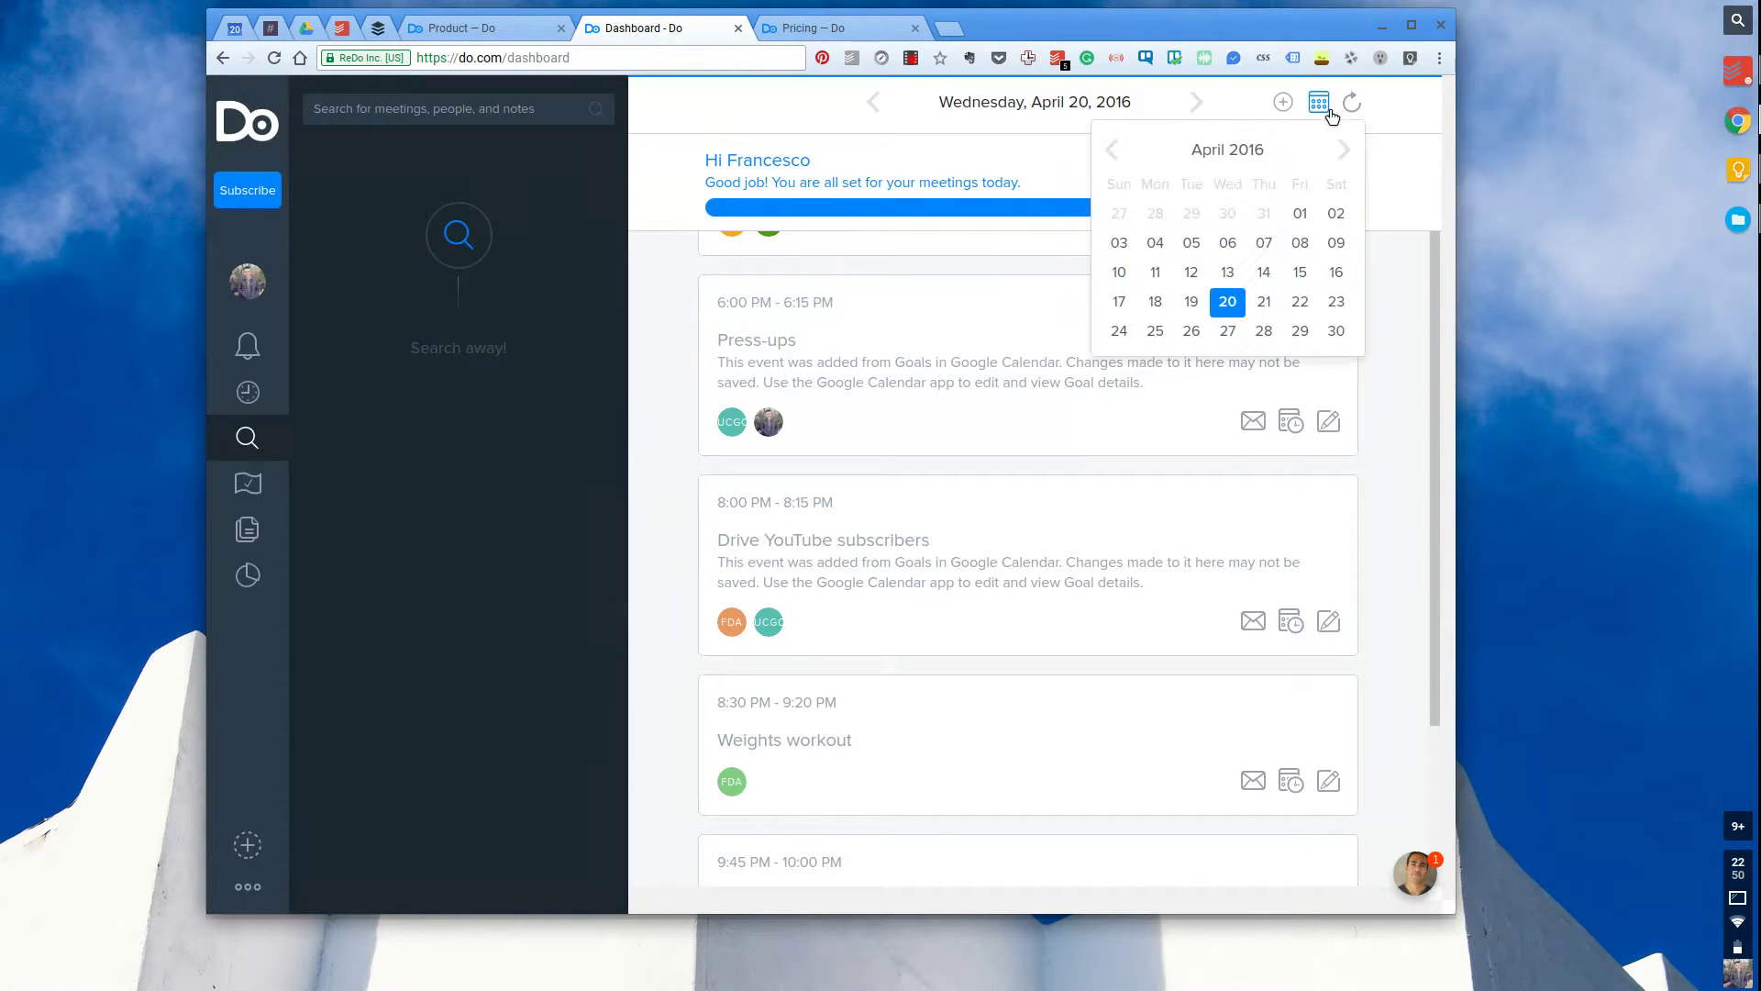
left_click(1287, 124)
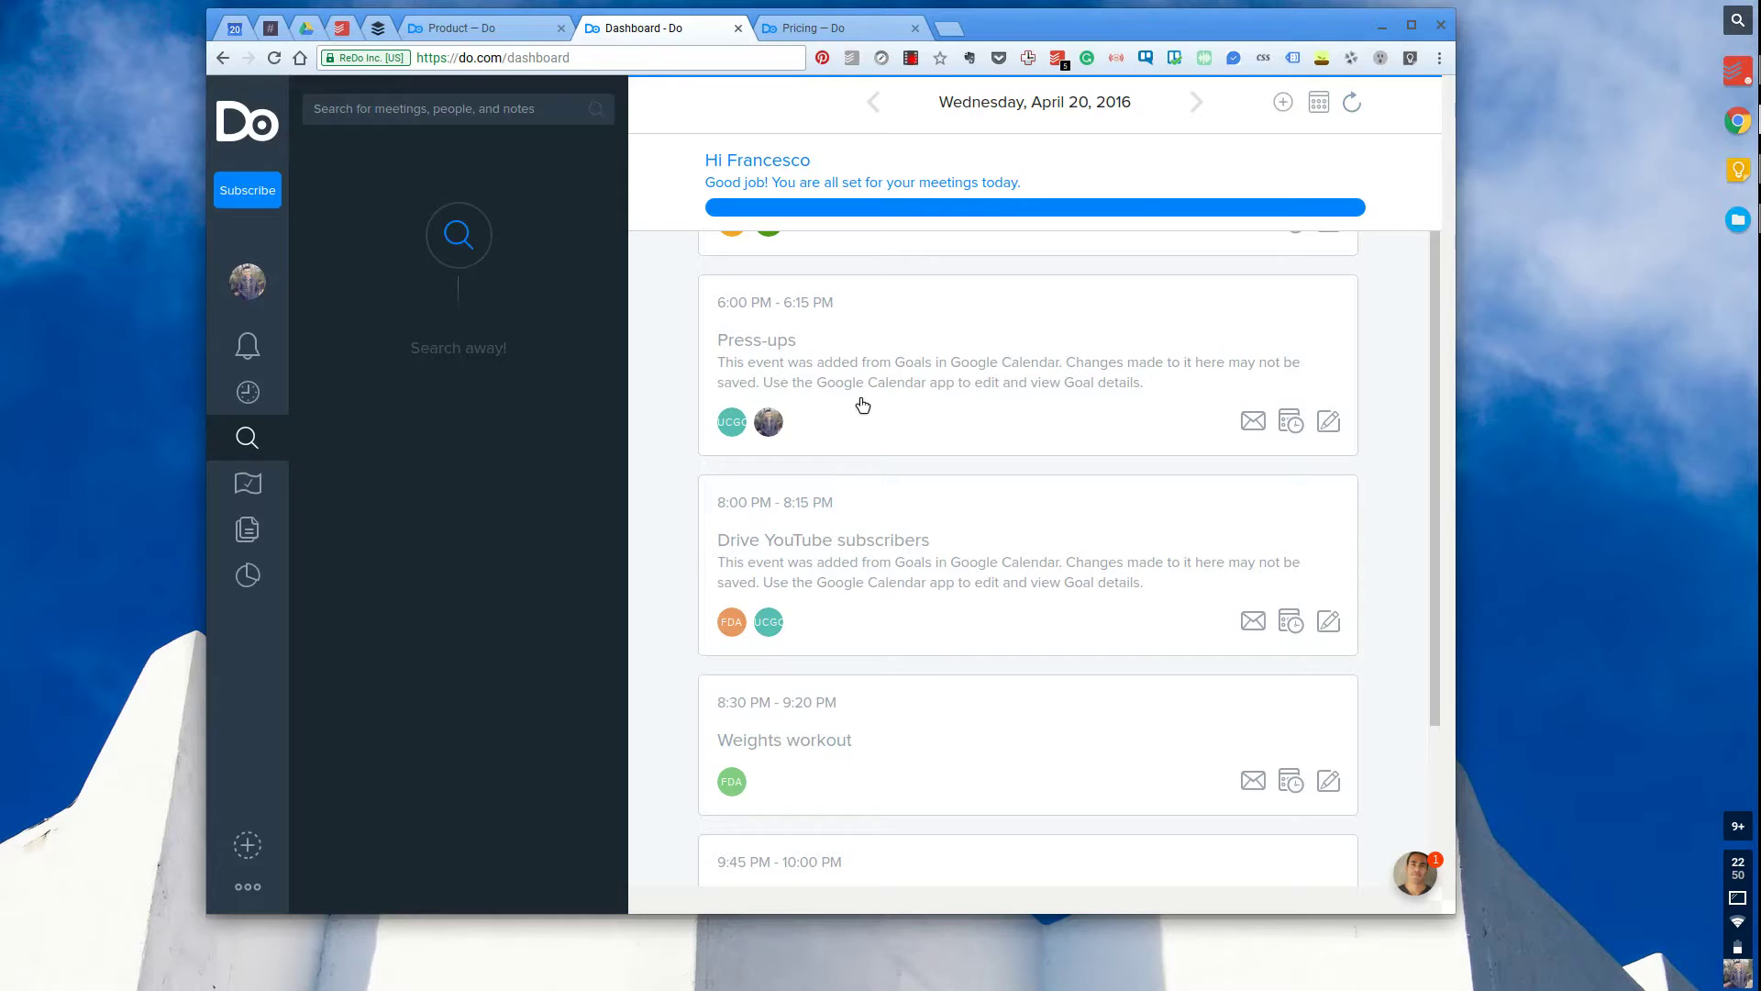
scroll(1218, 367, "down", 3)
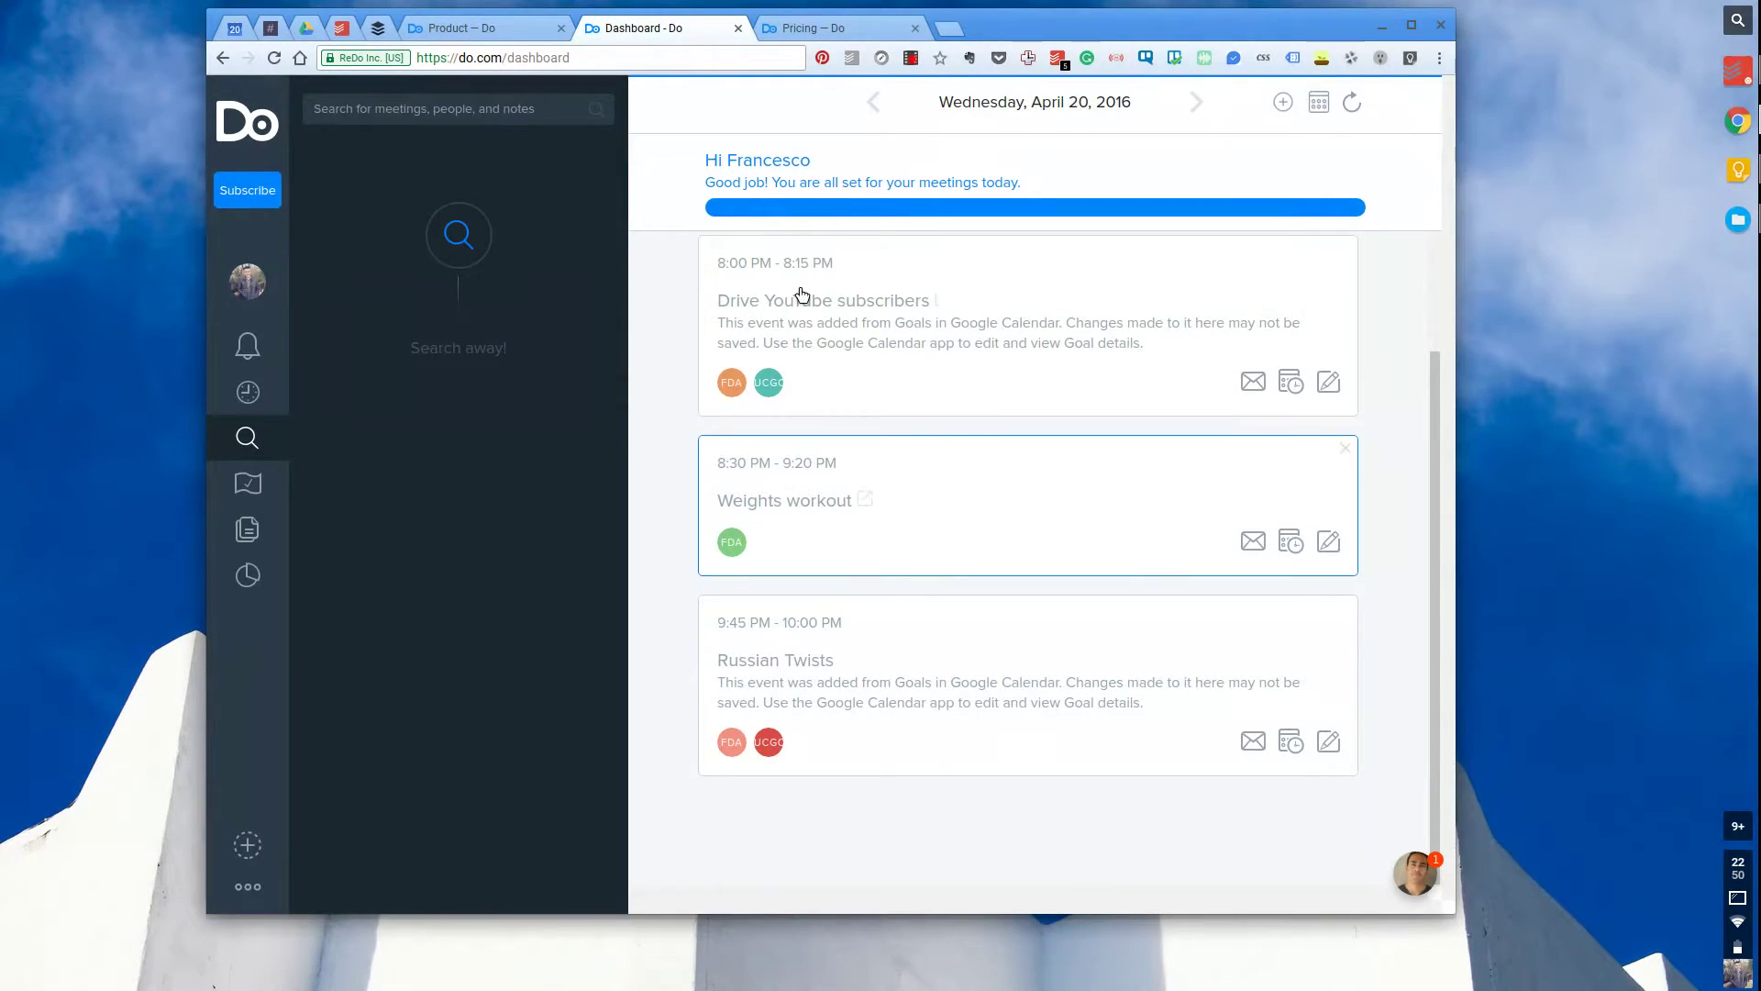
left_click(1253, 382)
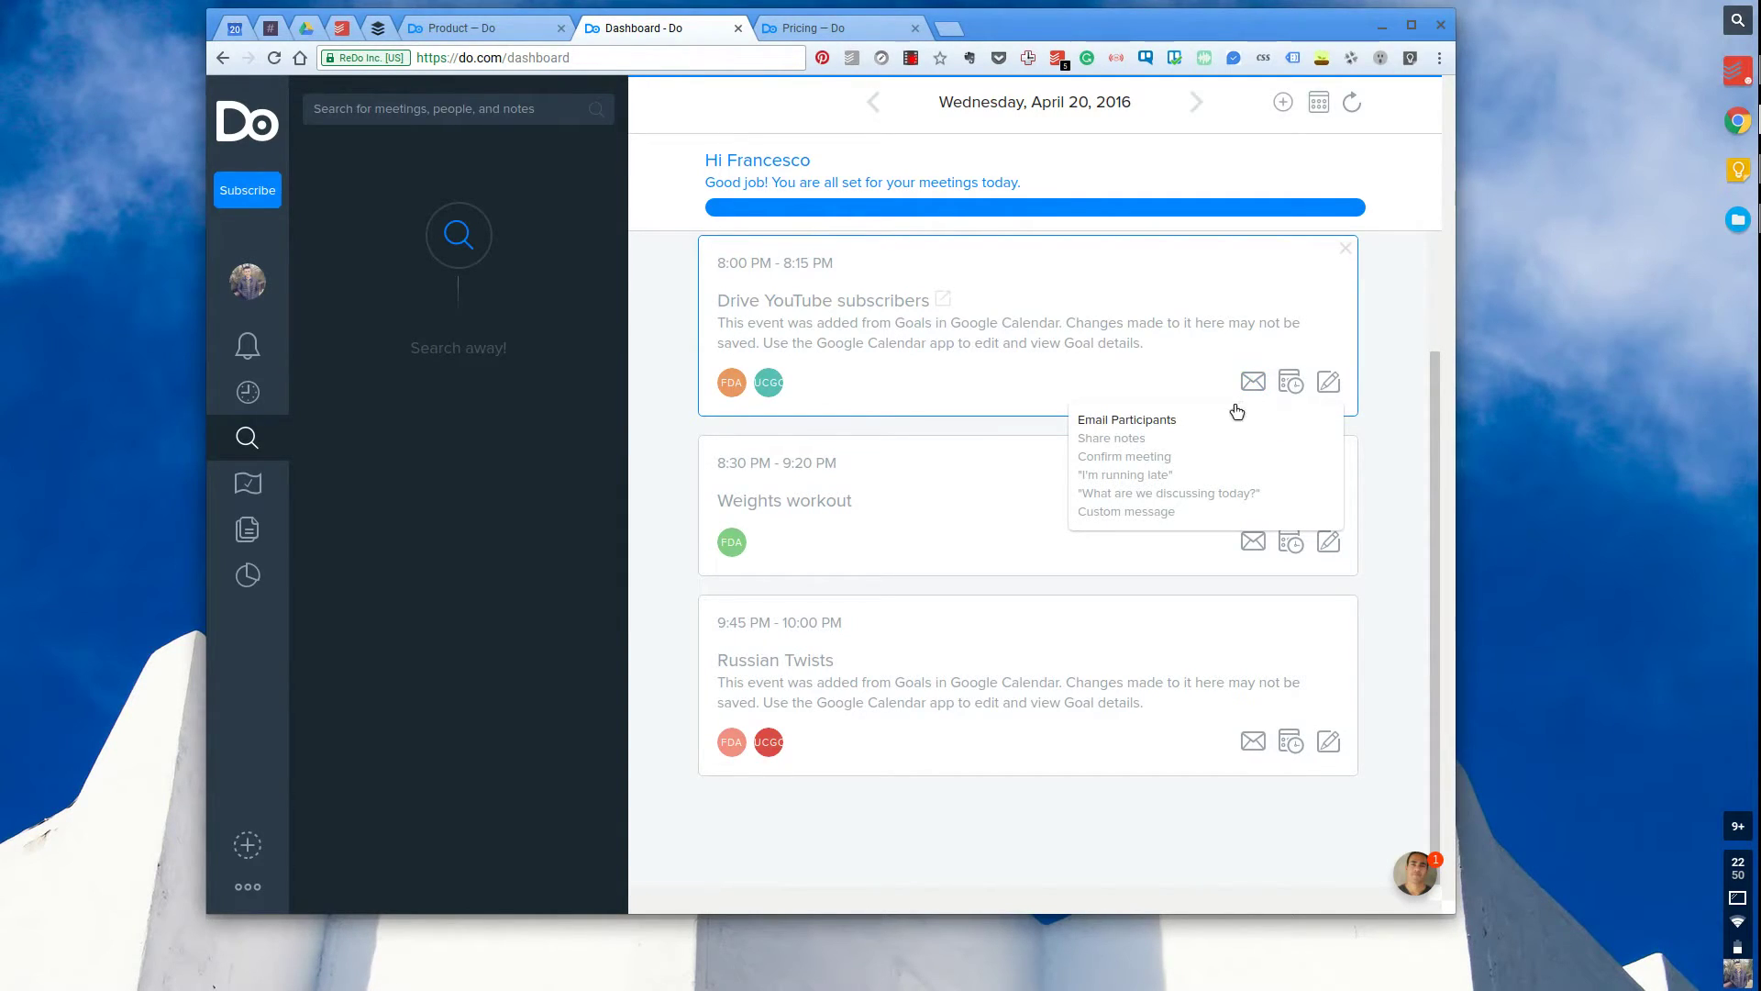
left_click(1233, 410)
left_click(1258, 390)
mouse_move(1300, 397)
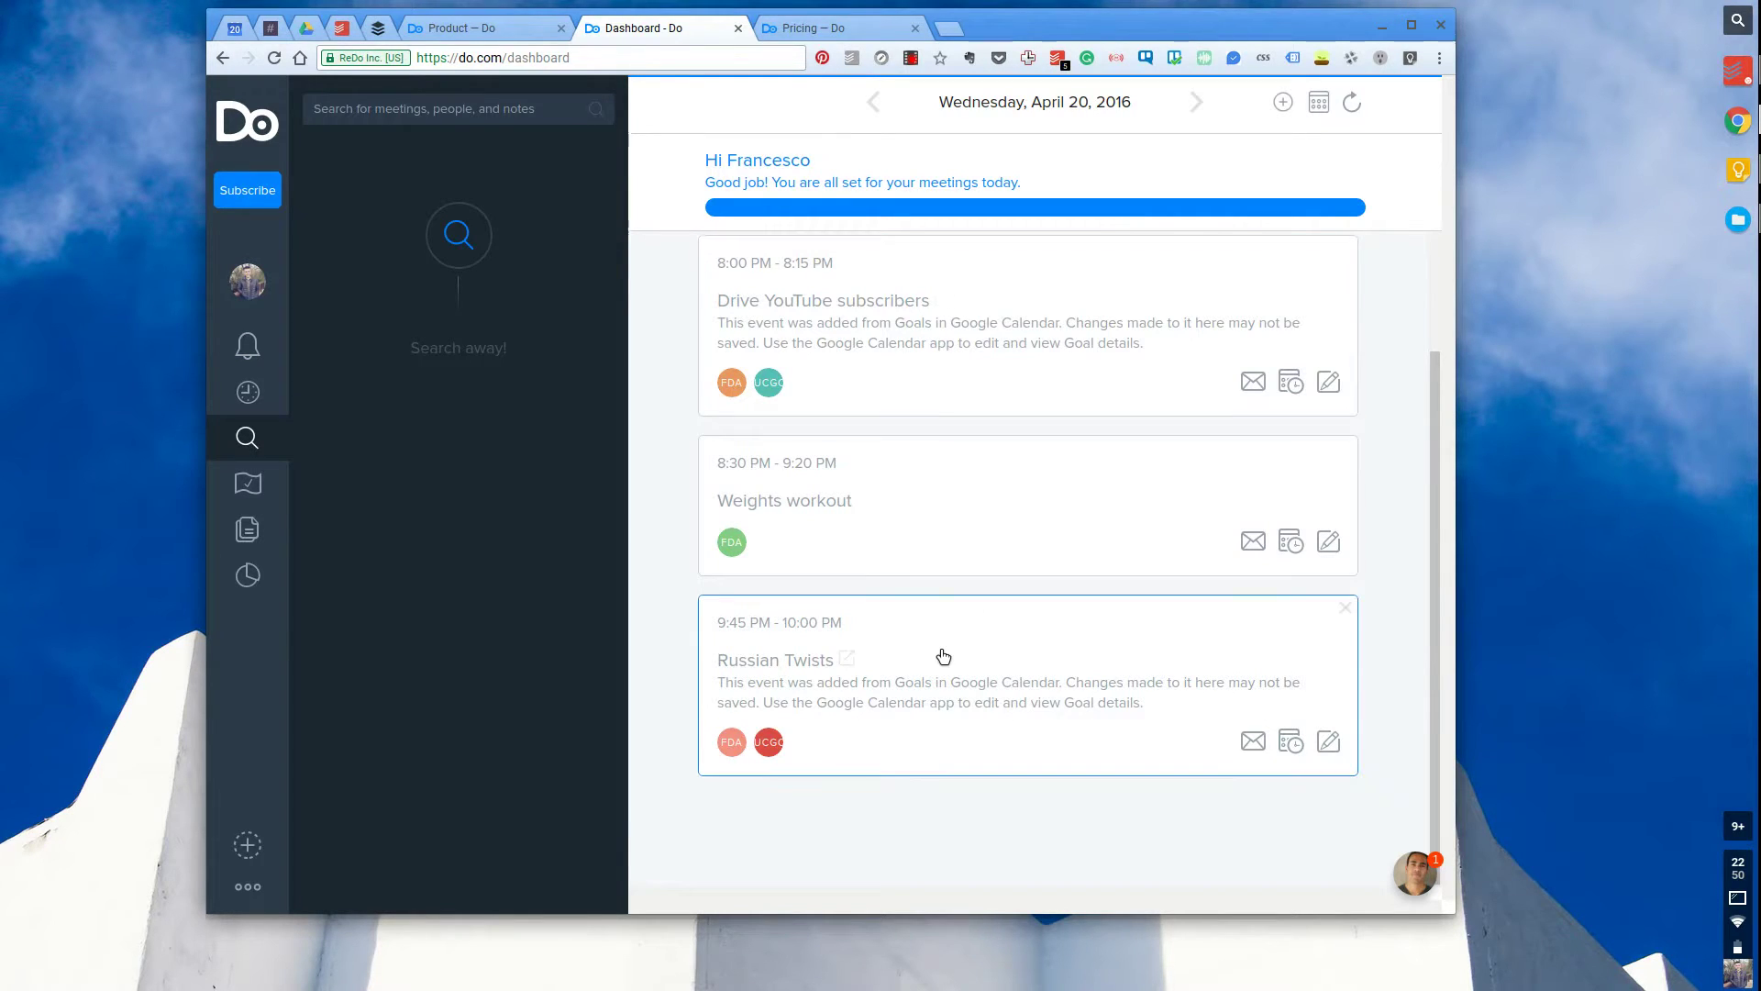
- Mark the Thursday, April 21 Press-ups meeting at 9:15–9:30 PM as Not ready
scroll(1055, 412, "up", 1)
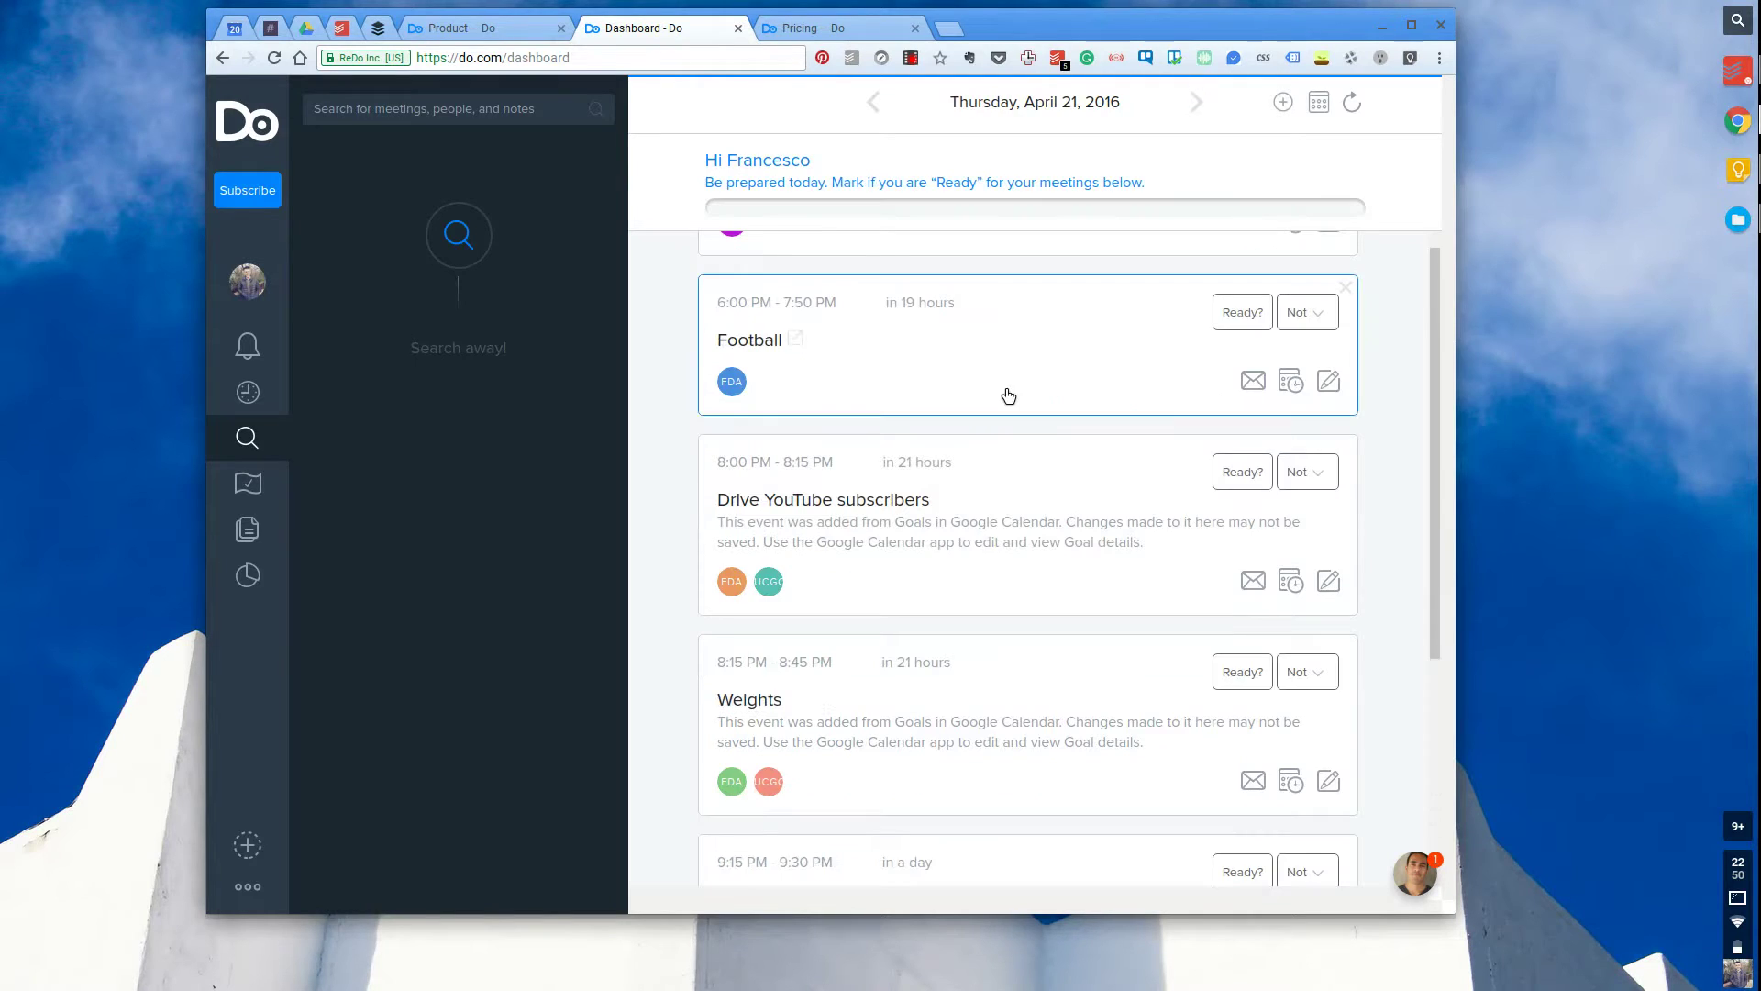
scroll(1004, 392, "down", 5)
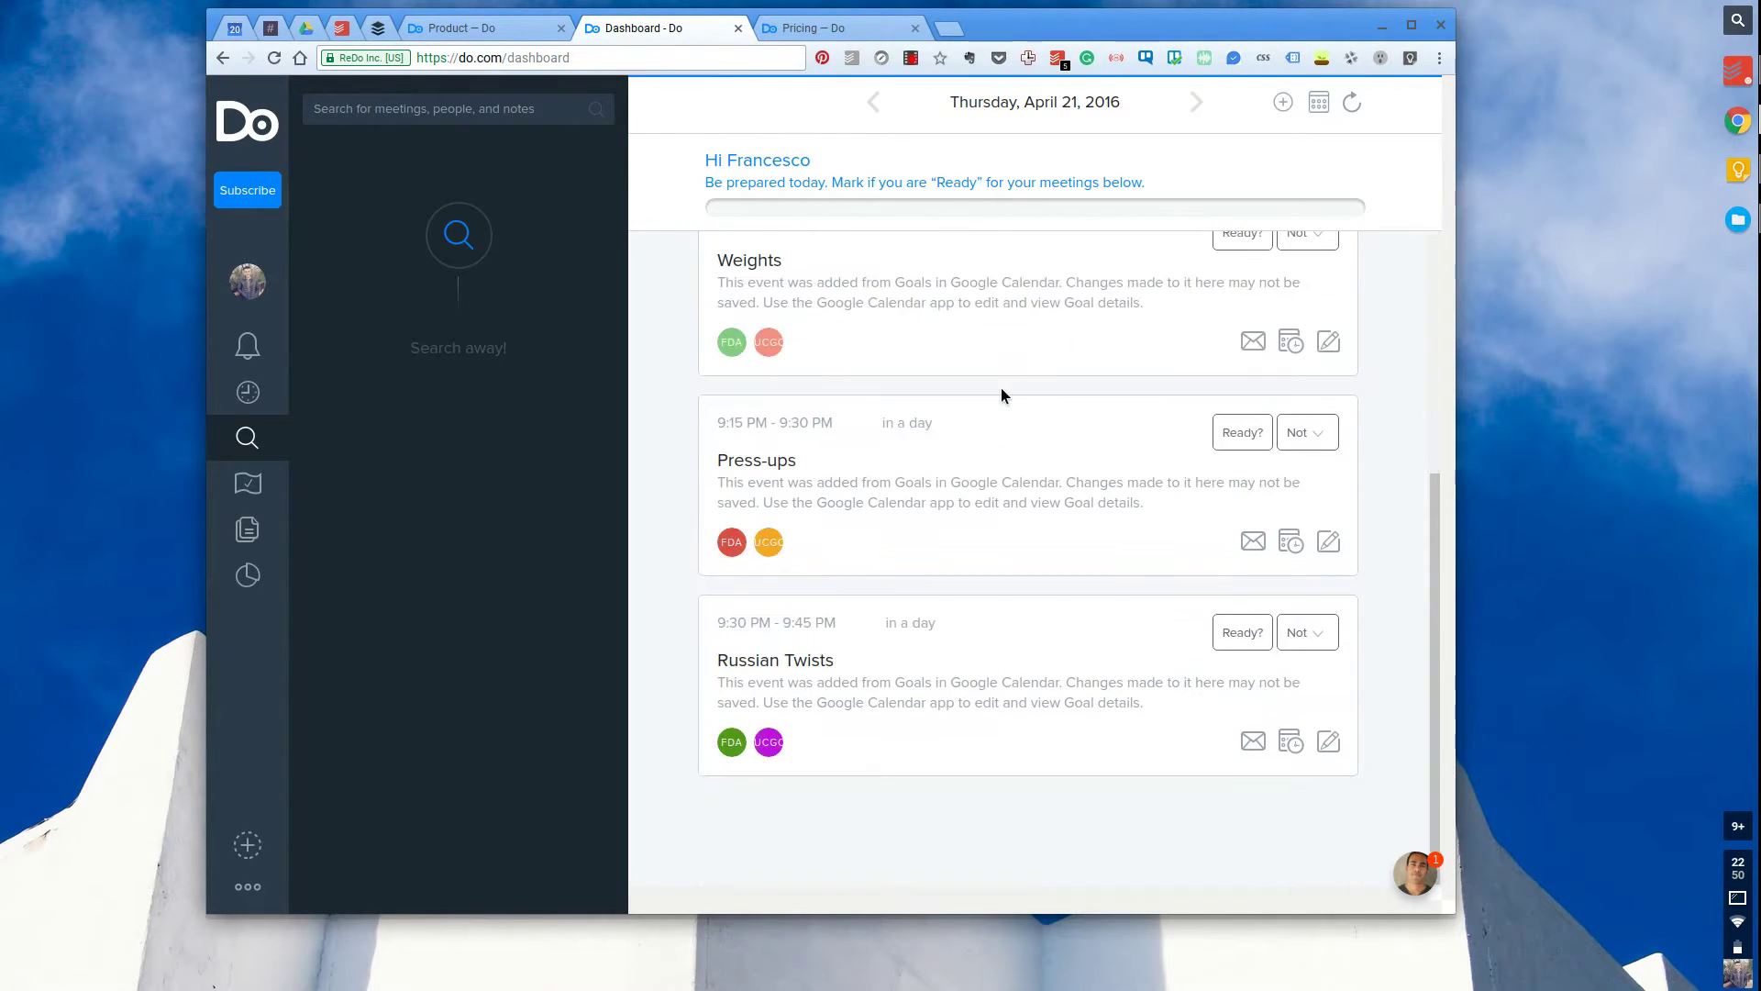
left_click(1286, 438)
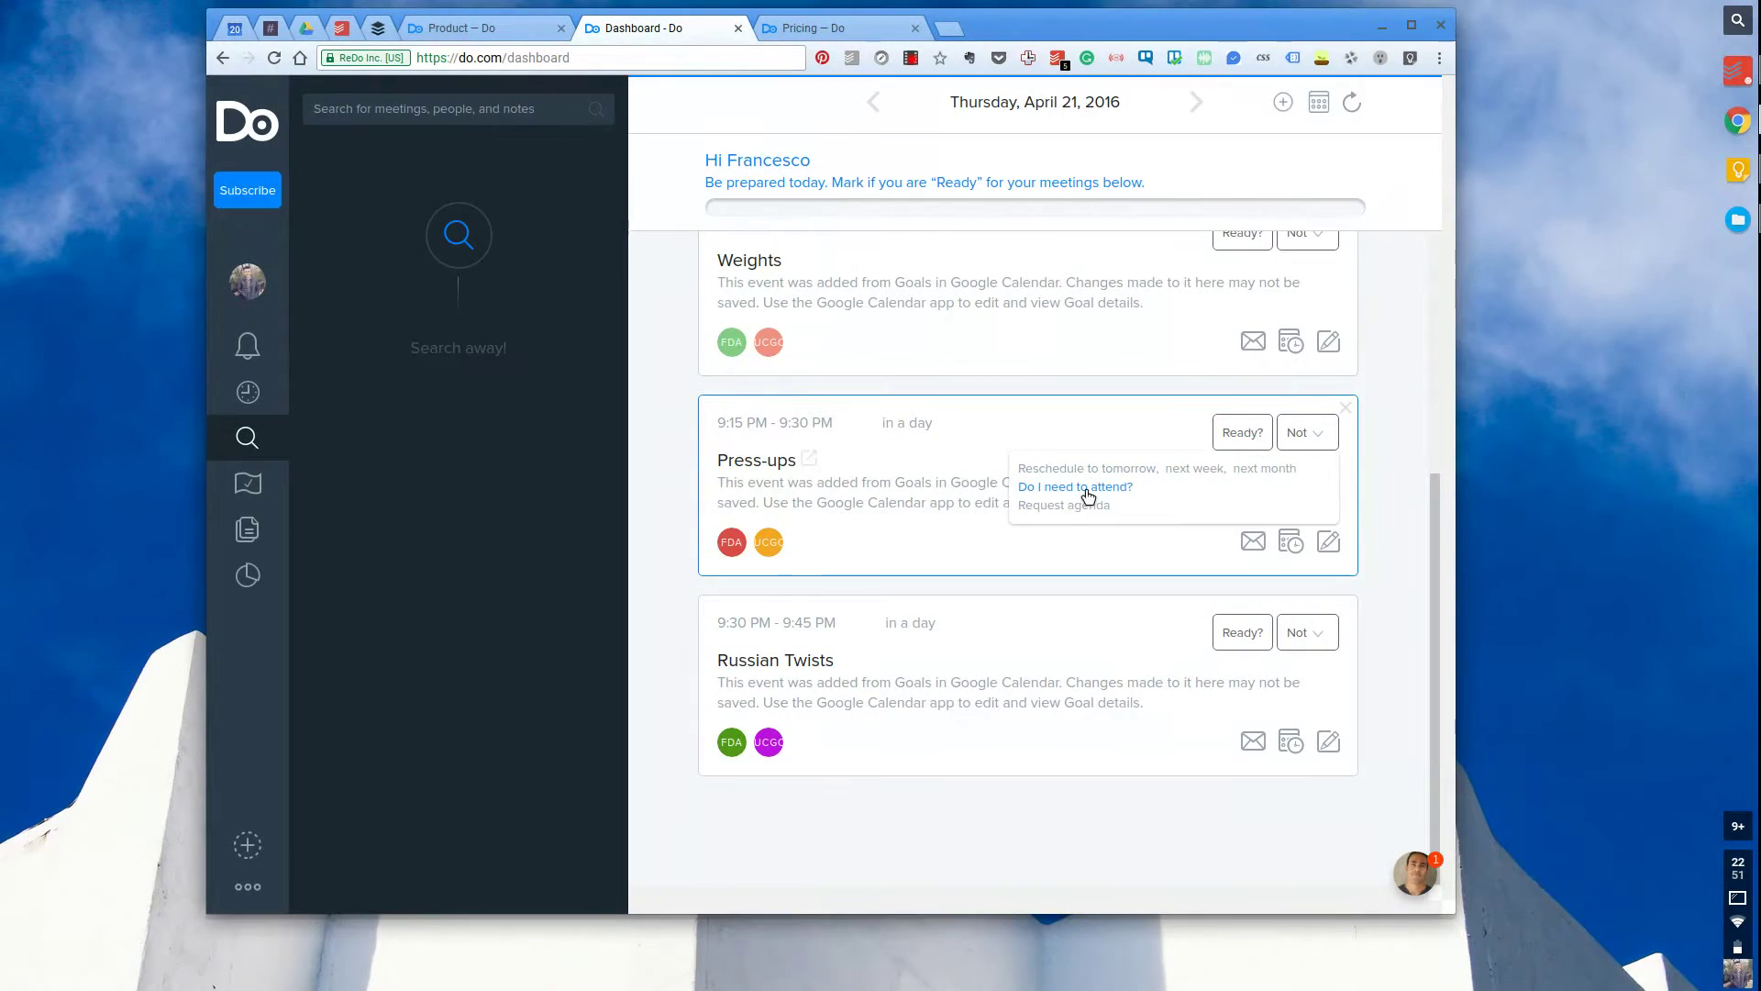
left_click(1317, 439)
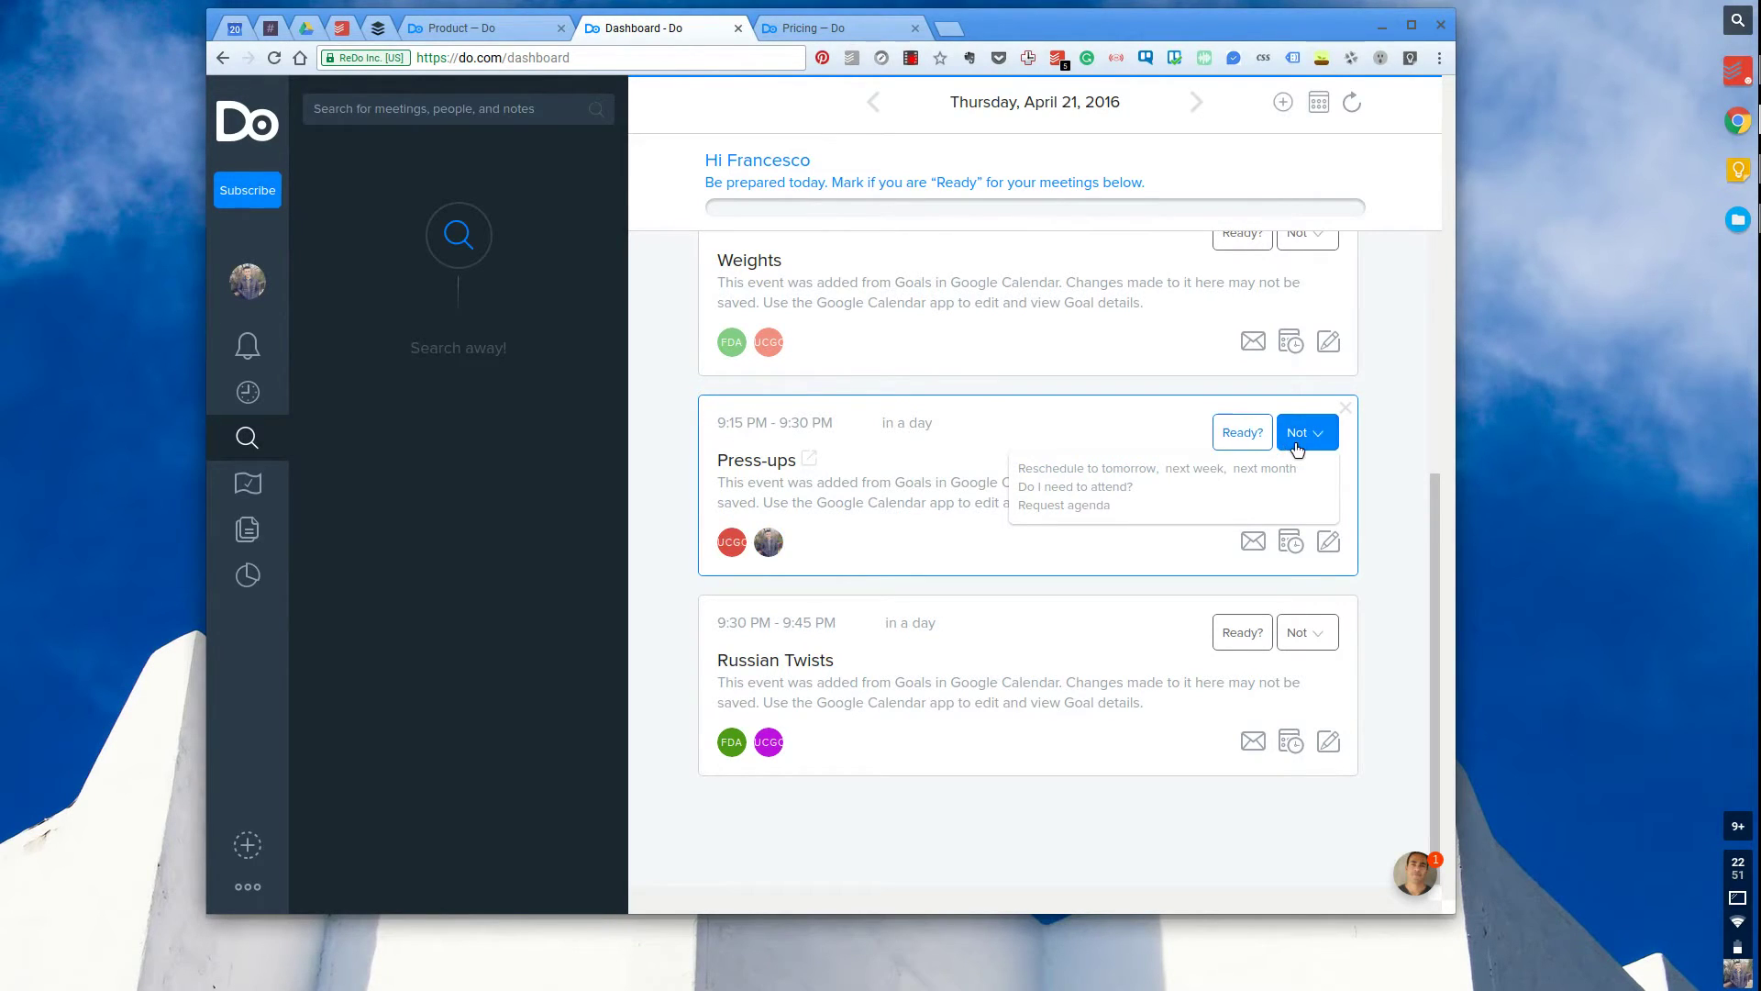
left_click(1311, 442)
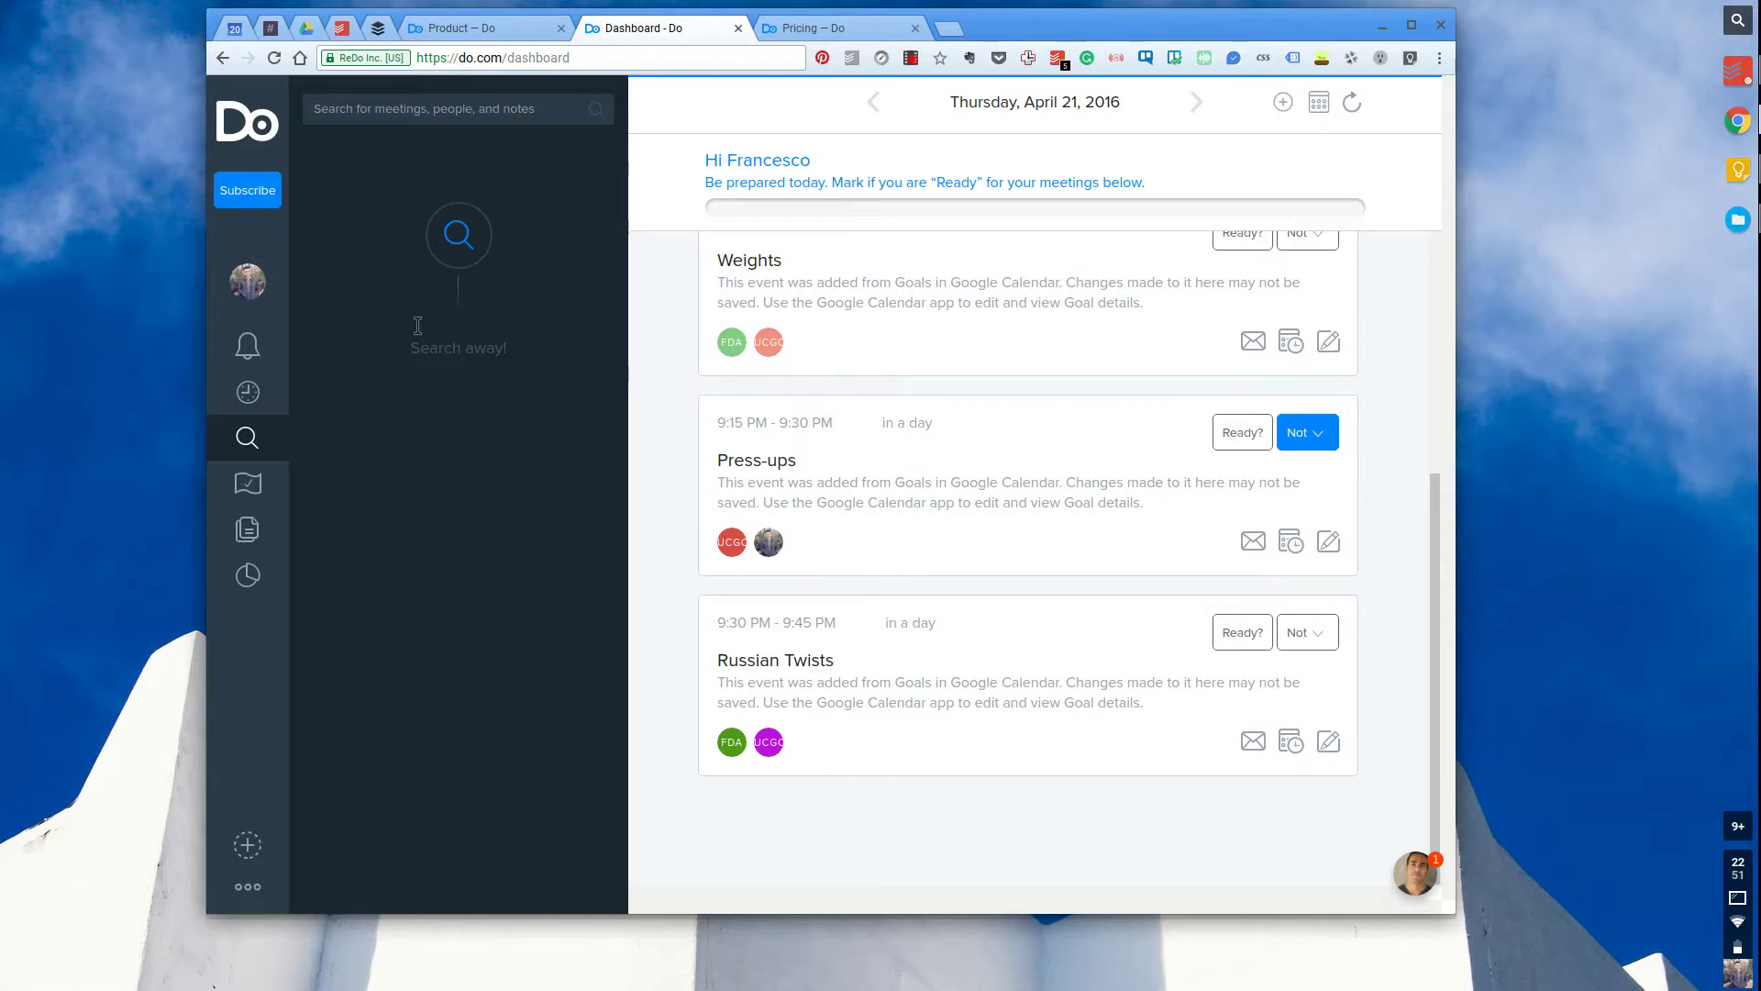
- View the notifications list, then the Recent meetings timeline
left_click(264, 360)
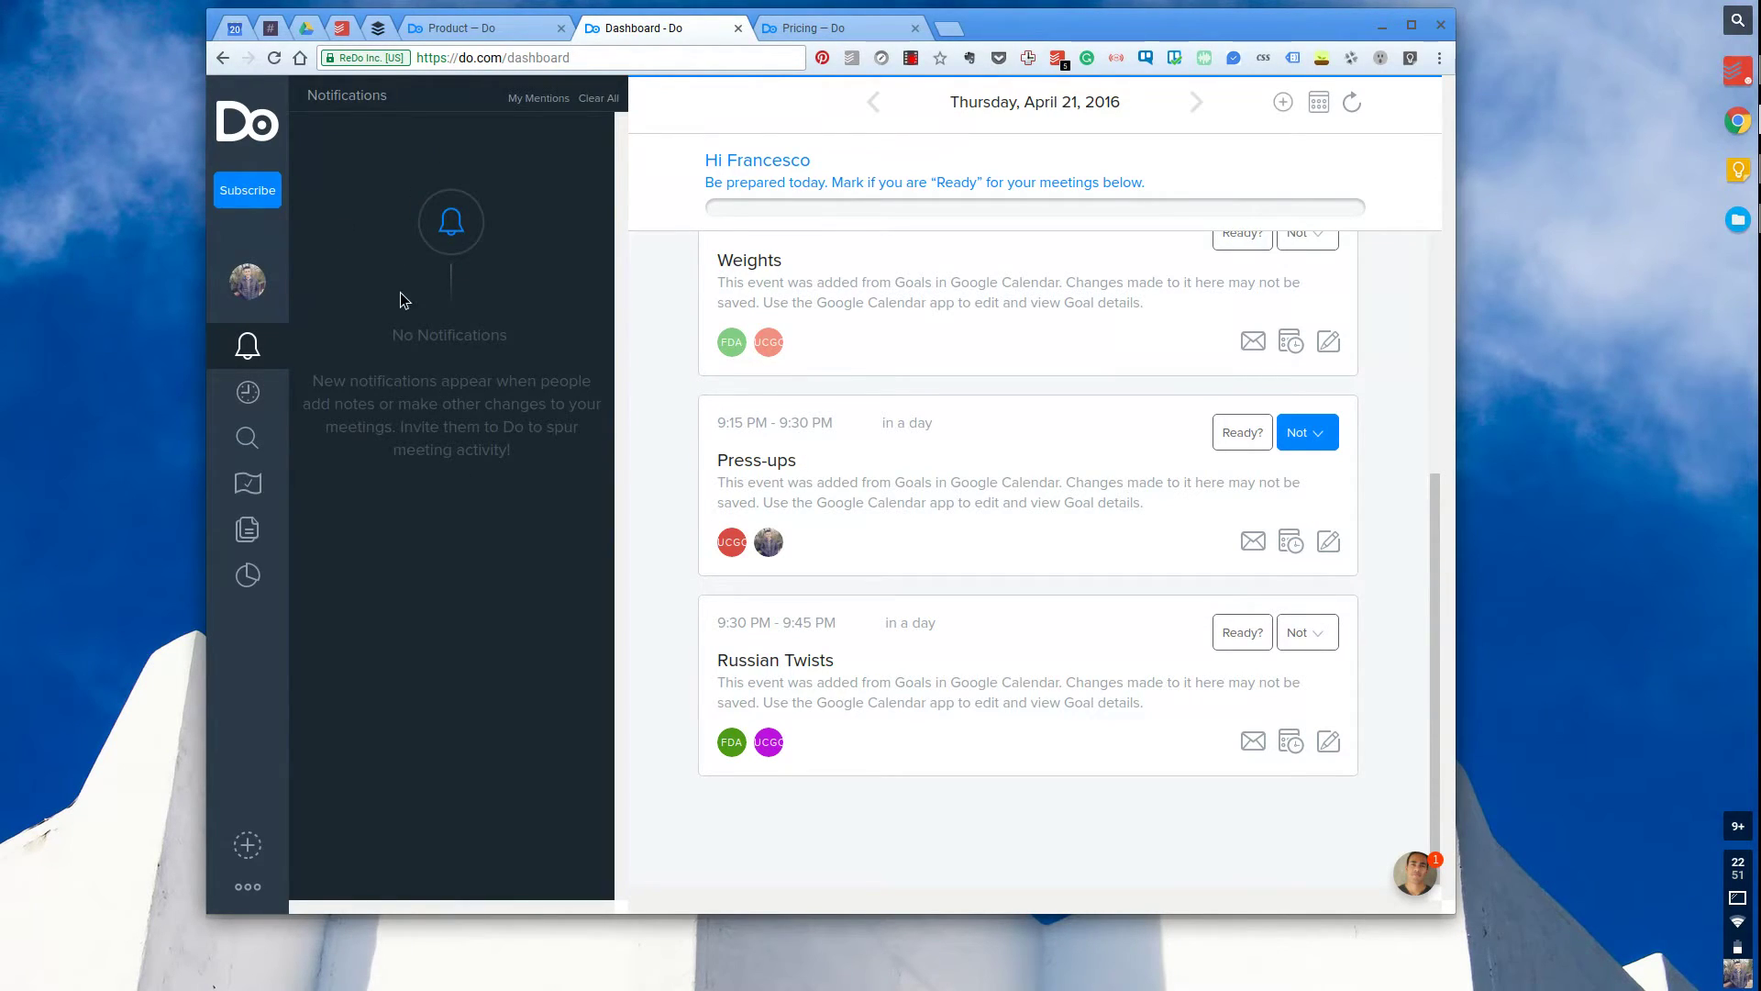
left_click(254, 411)
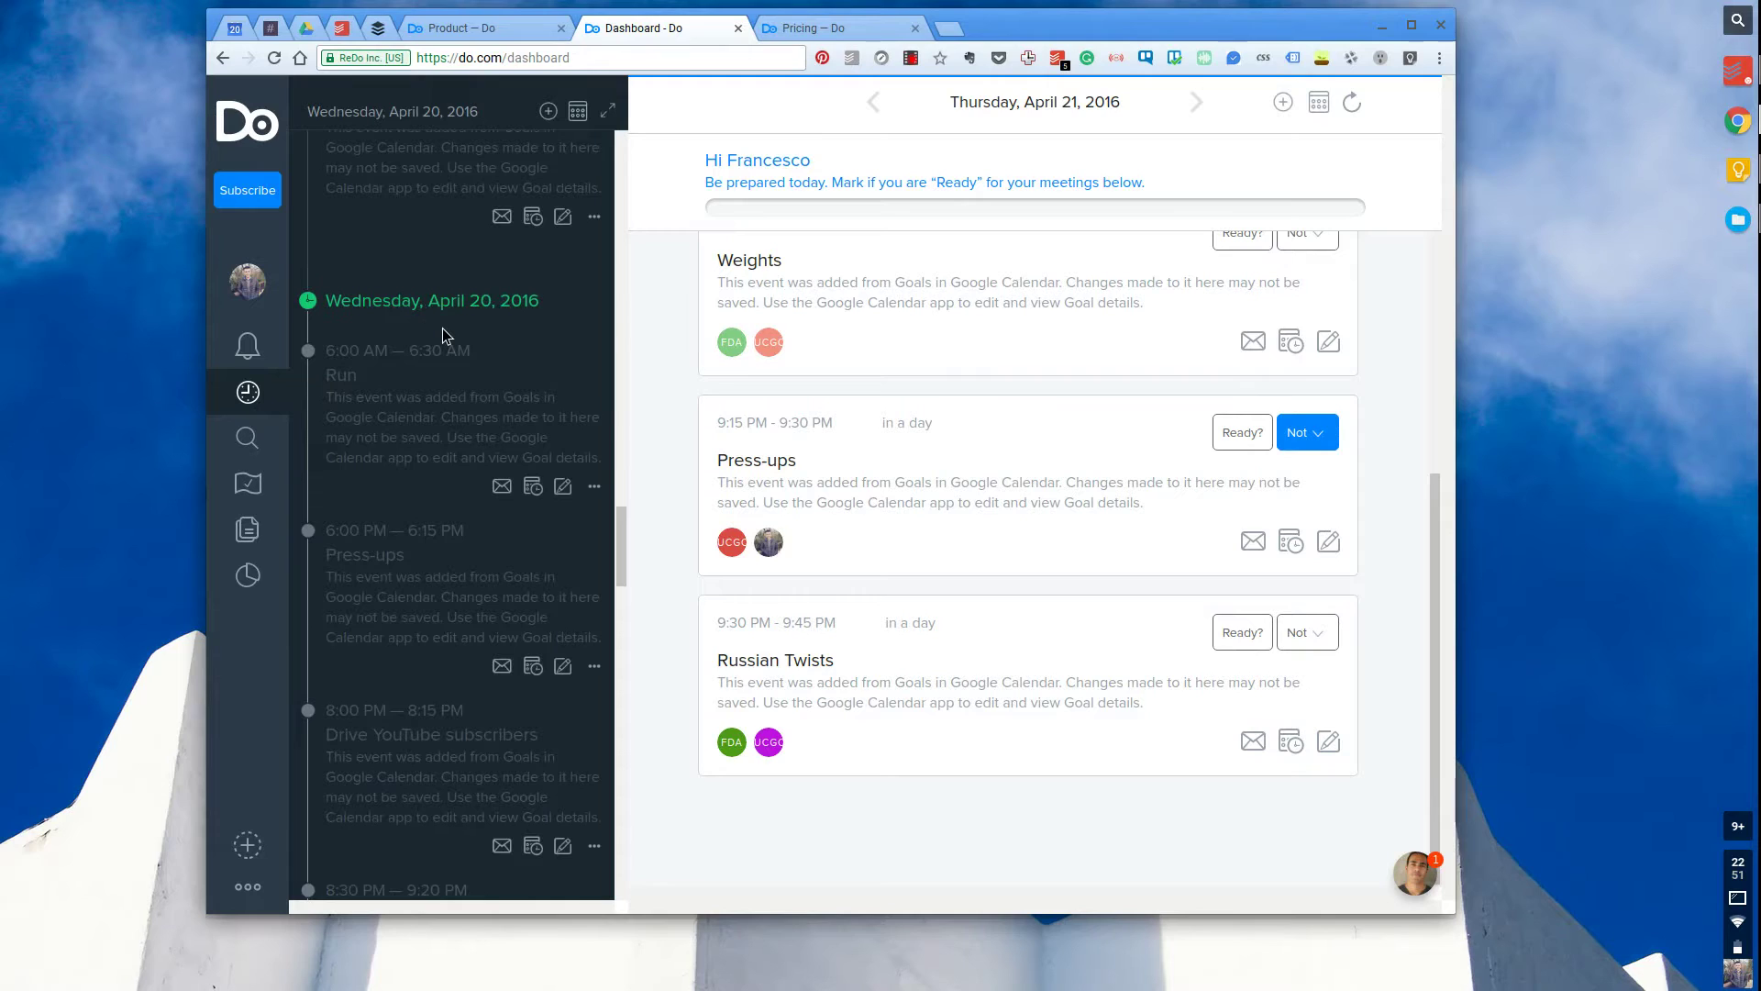
scroll(442, 330, "down", 1)
scroll(442, 335, "up", 3)
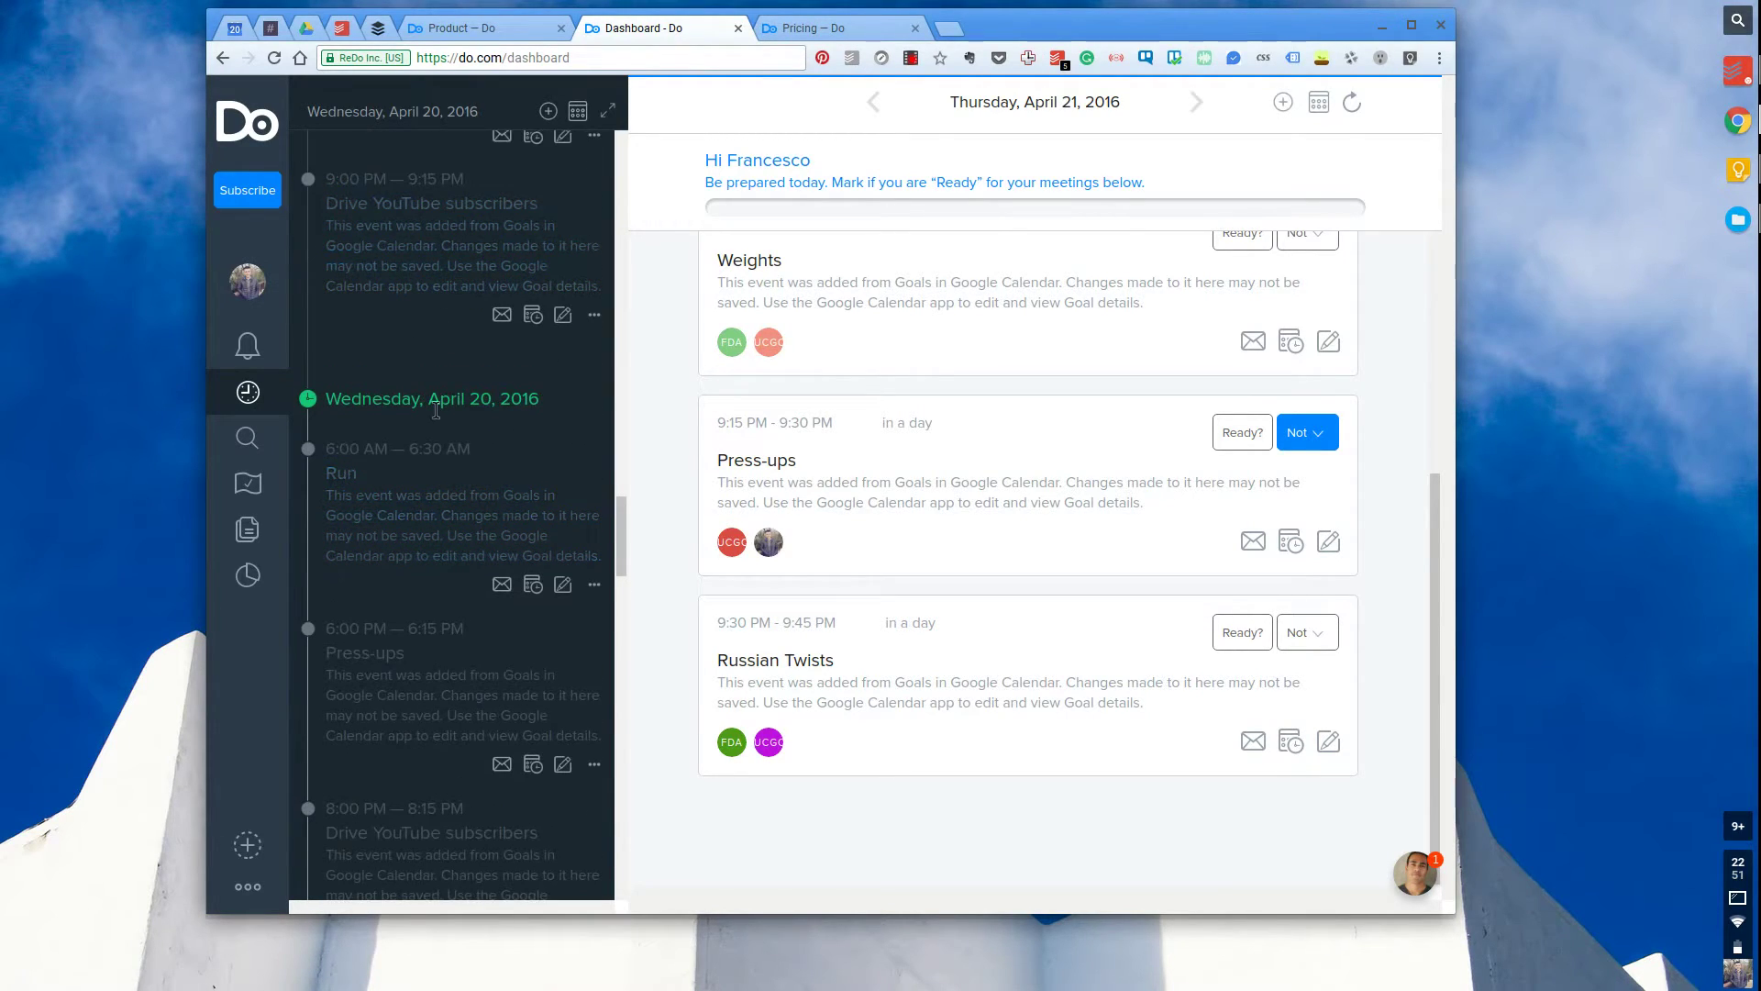
scroll(427, 400, "down", 10)
- Jump the timeline to today and select the Football, Russian Twists and Travel to London events
left_click(248, 392)
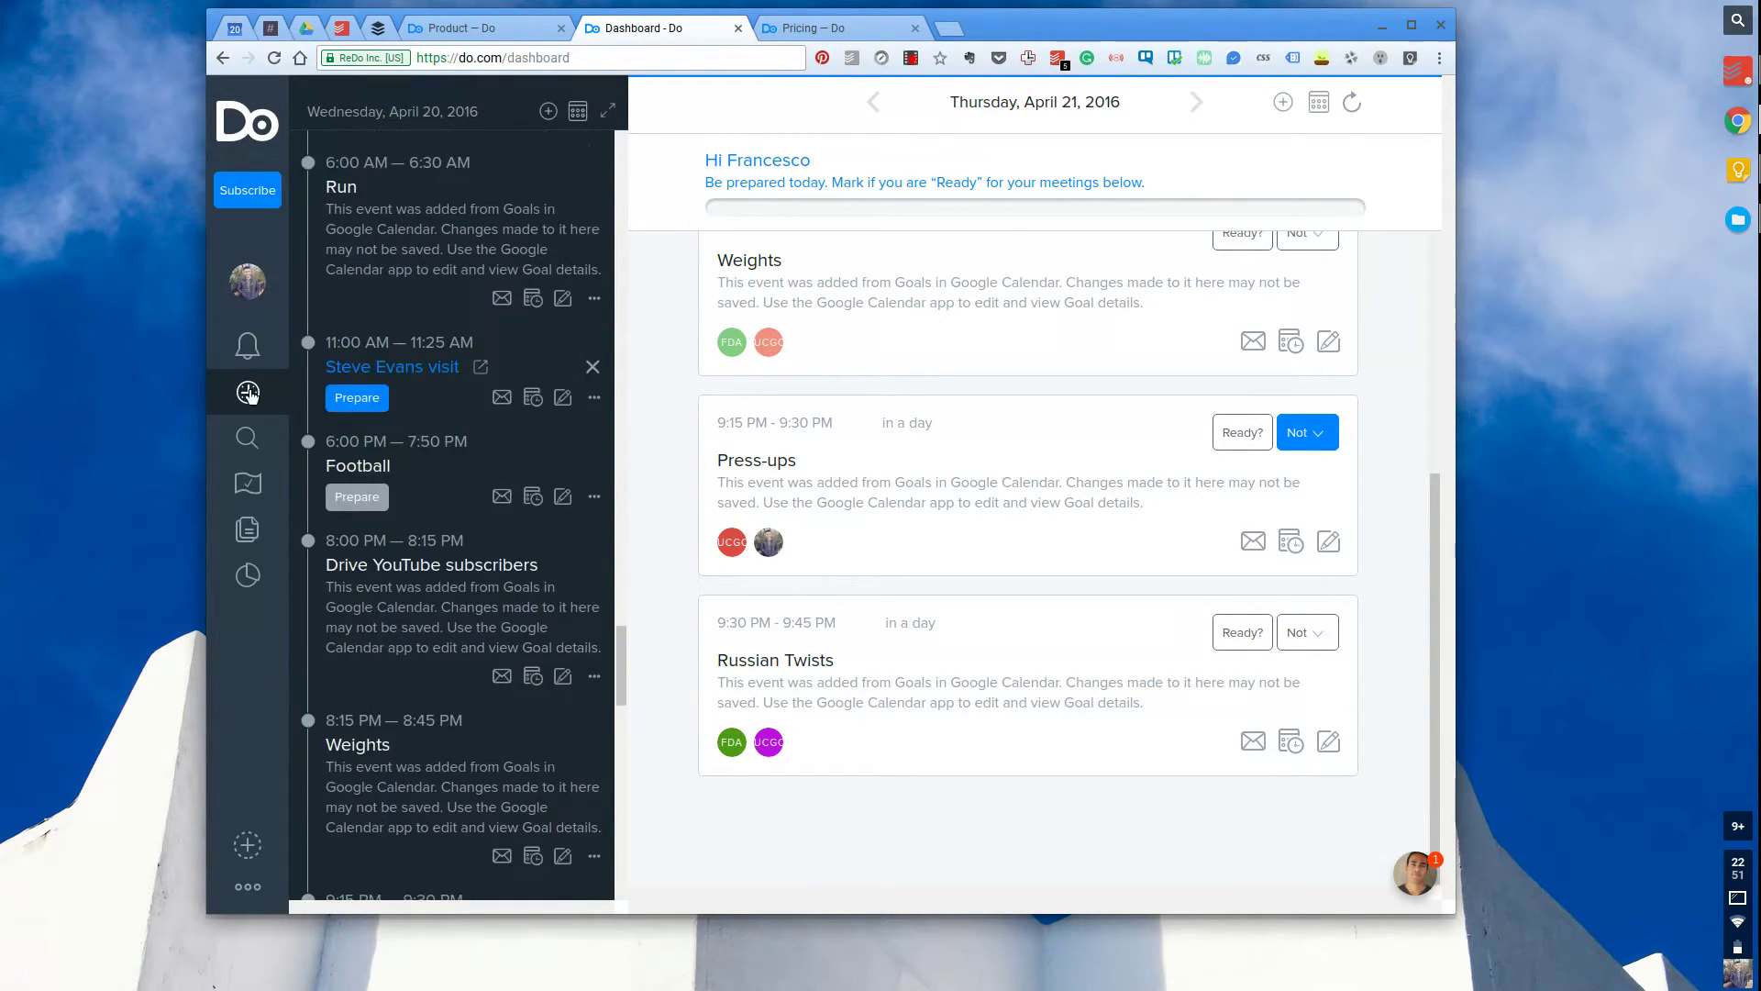
left_click(512, 465)
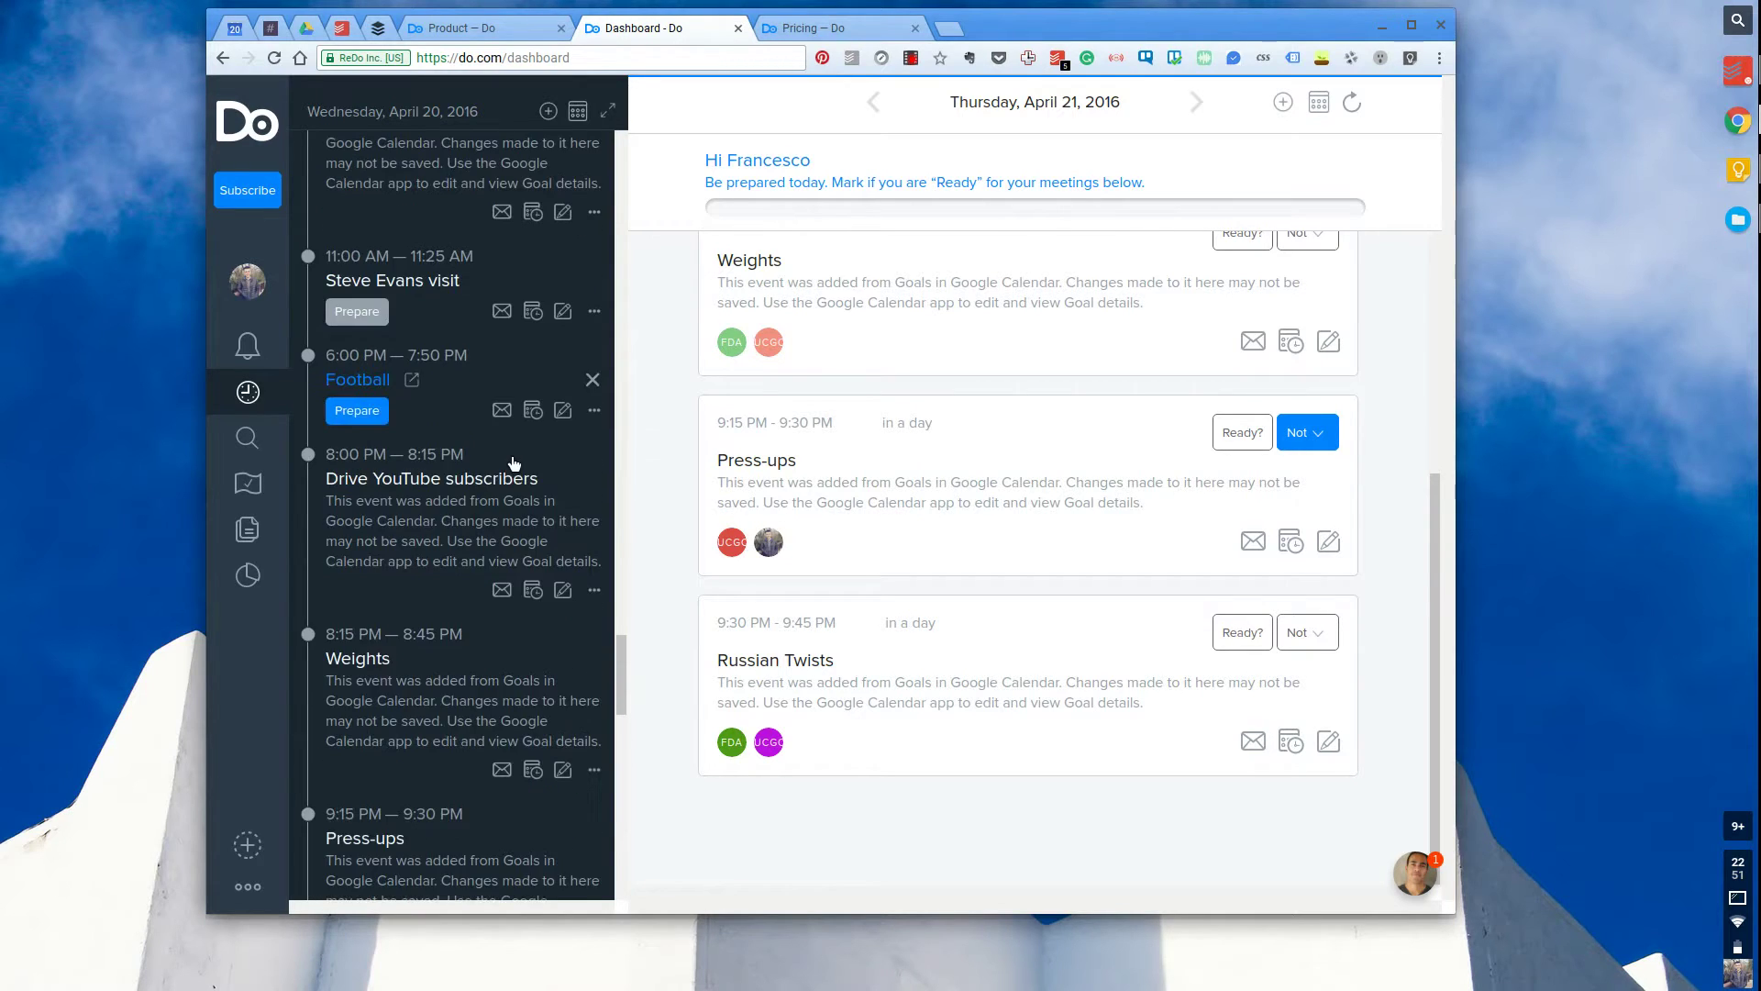
scroll(513, 463, "down", 8)
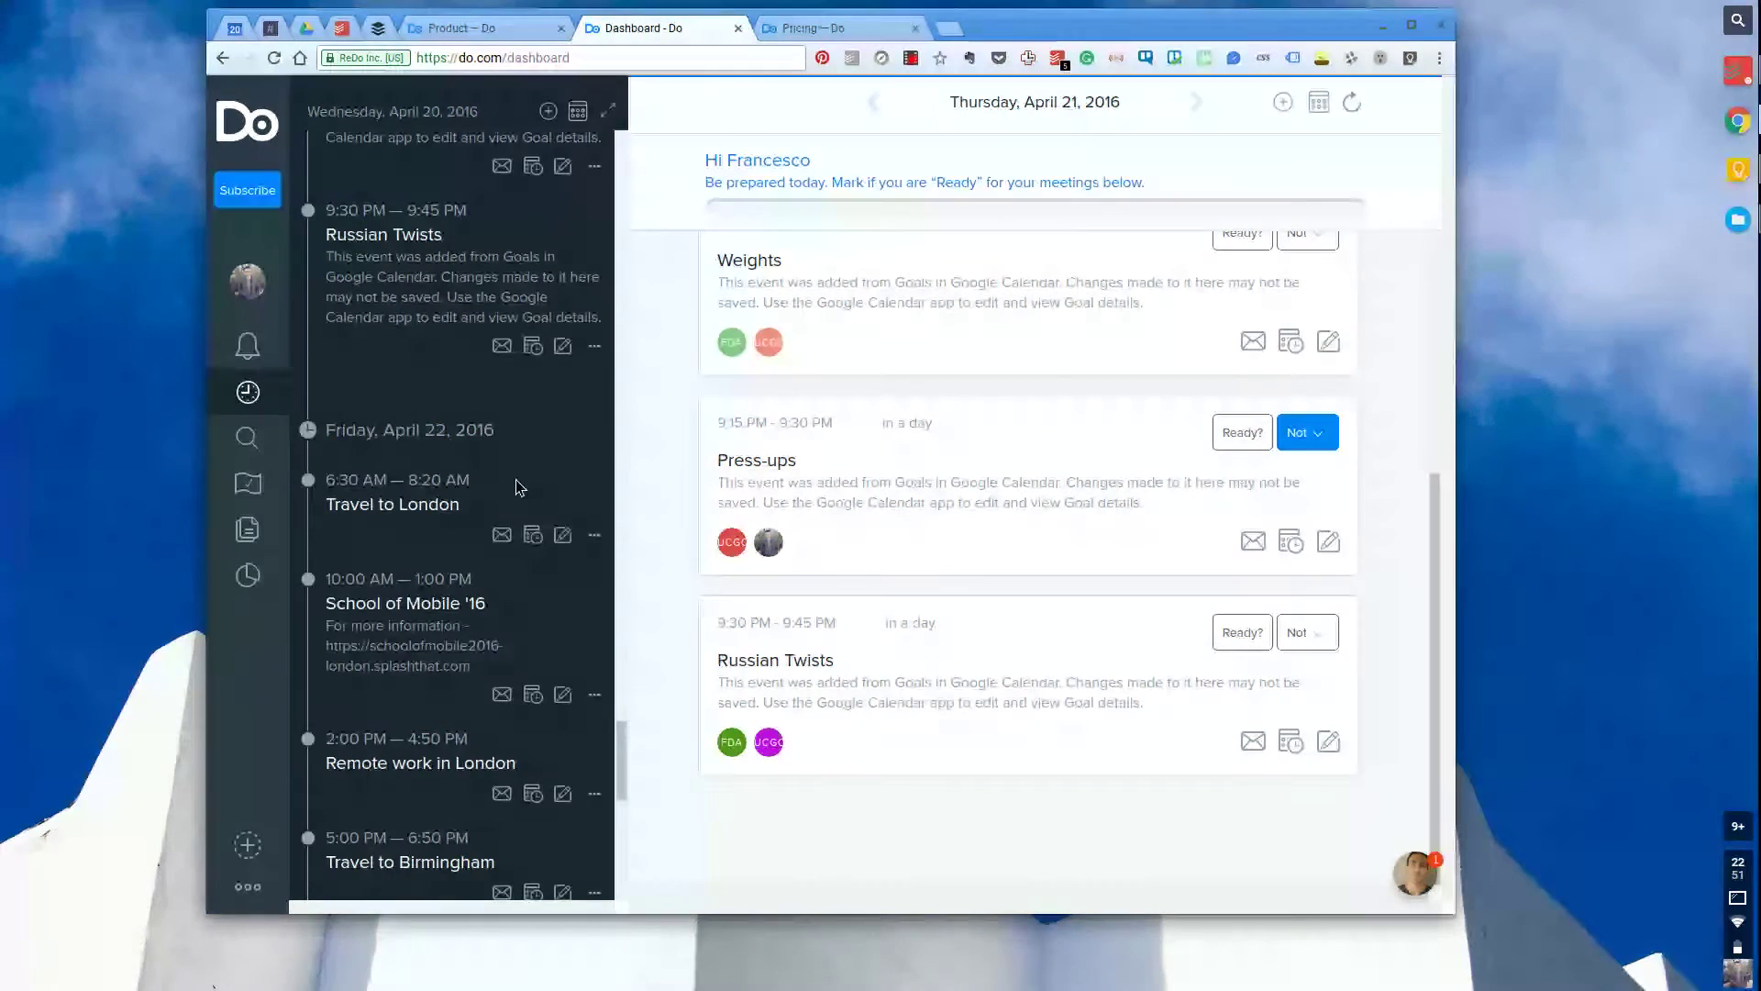
left_click(502, 346)
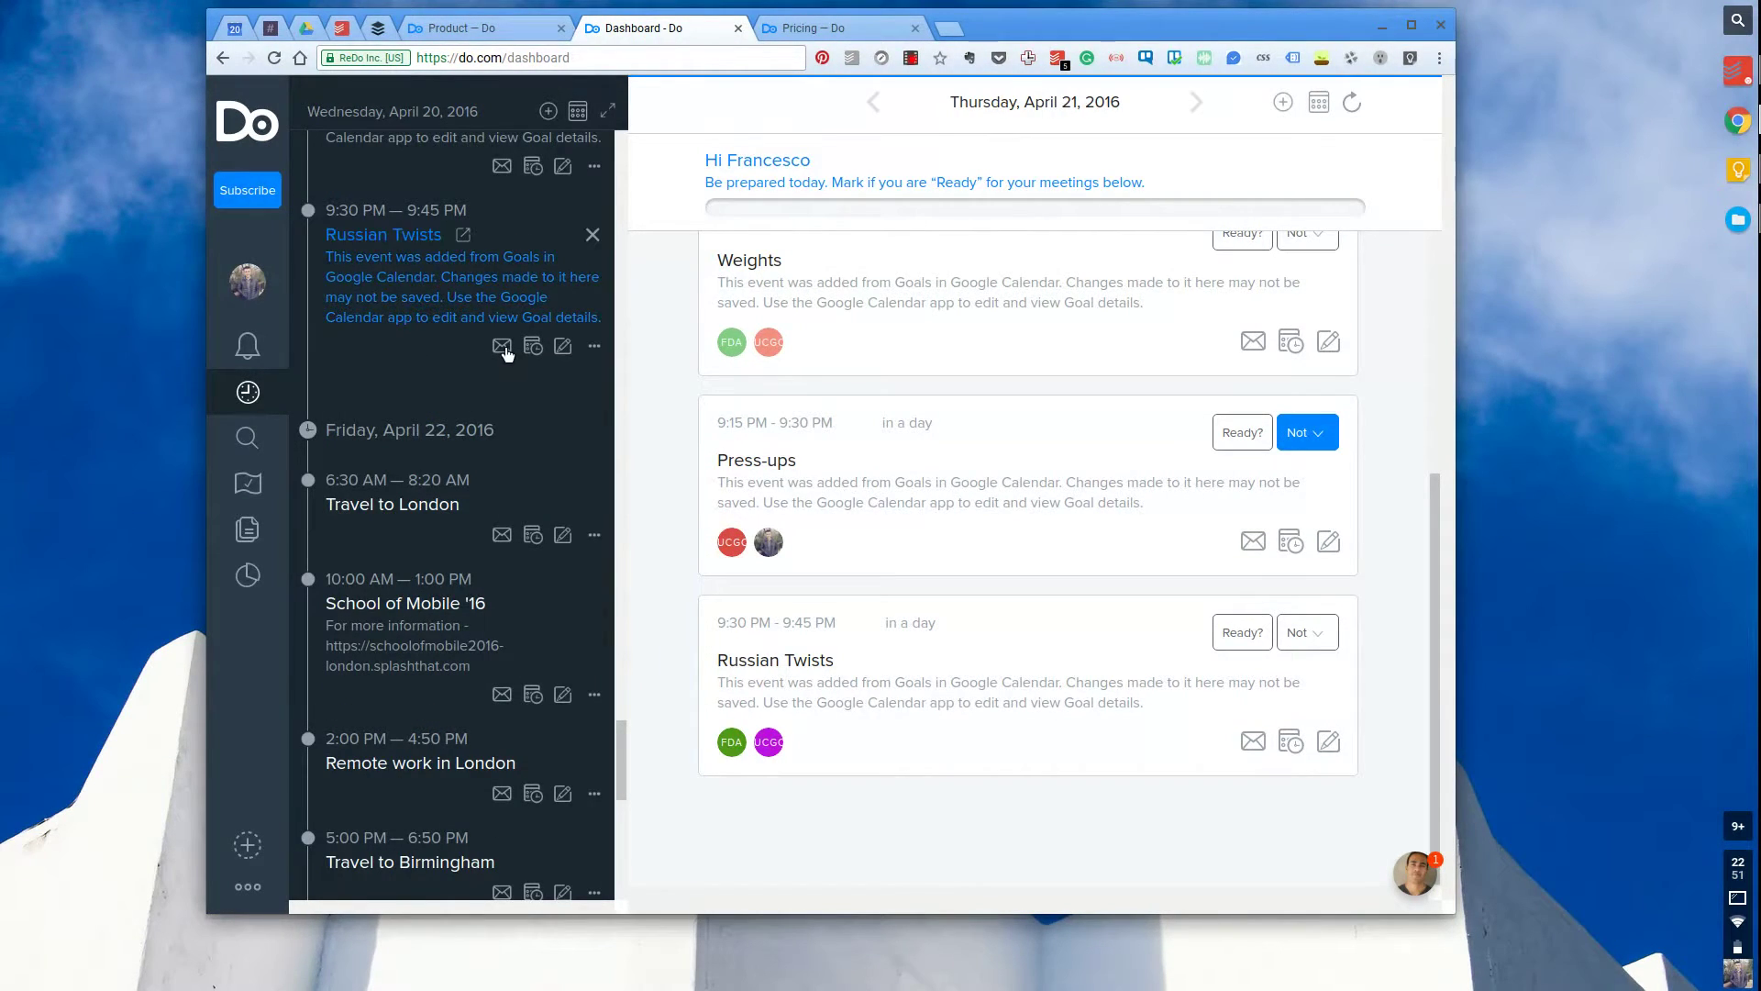
left_click(896, 331)
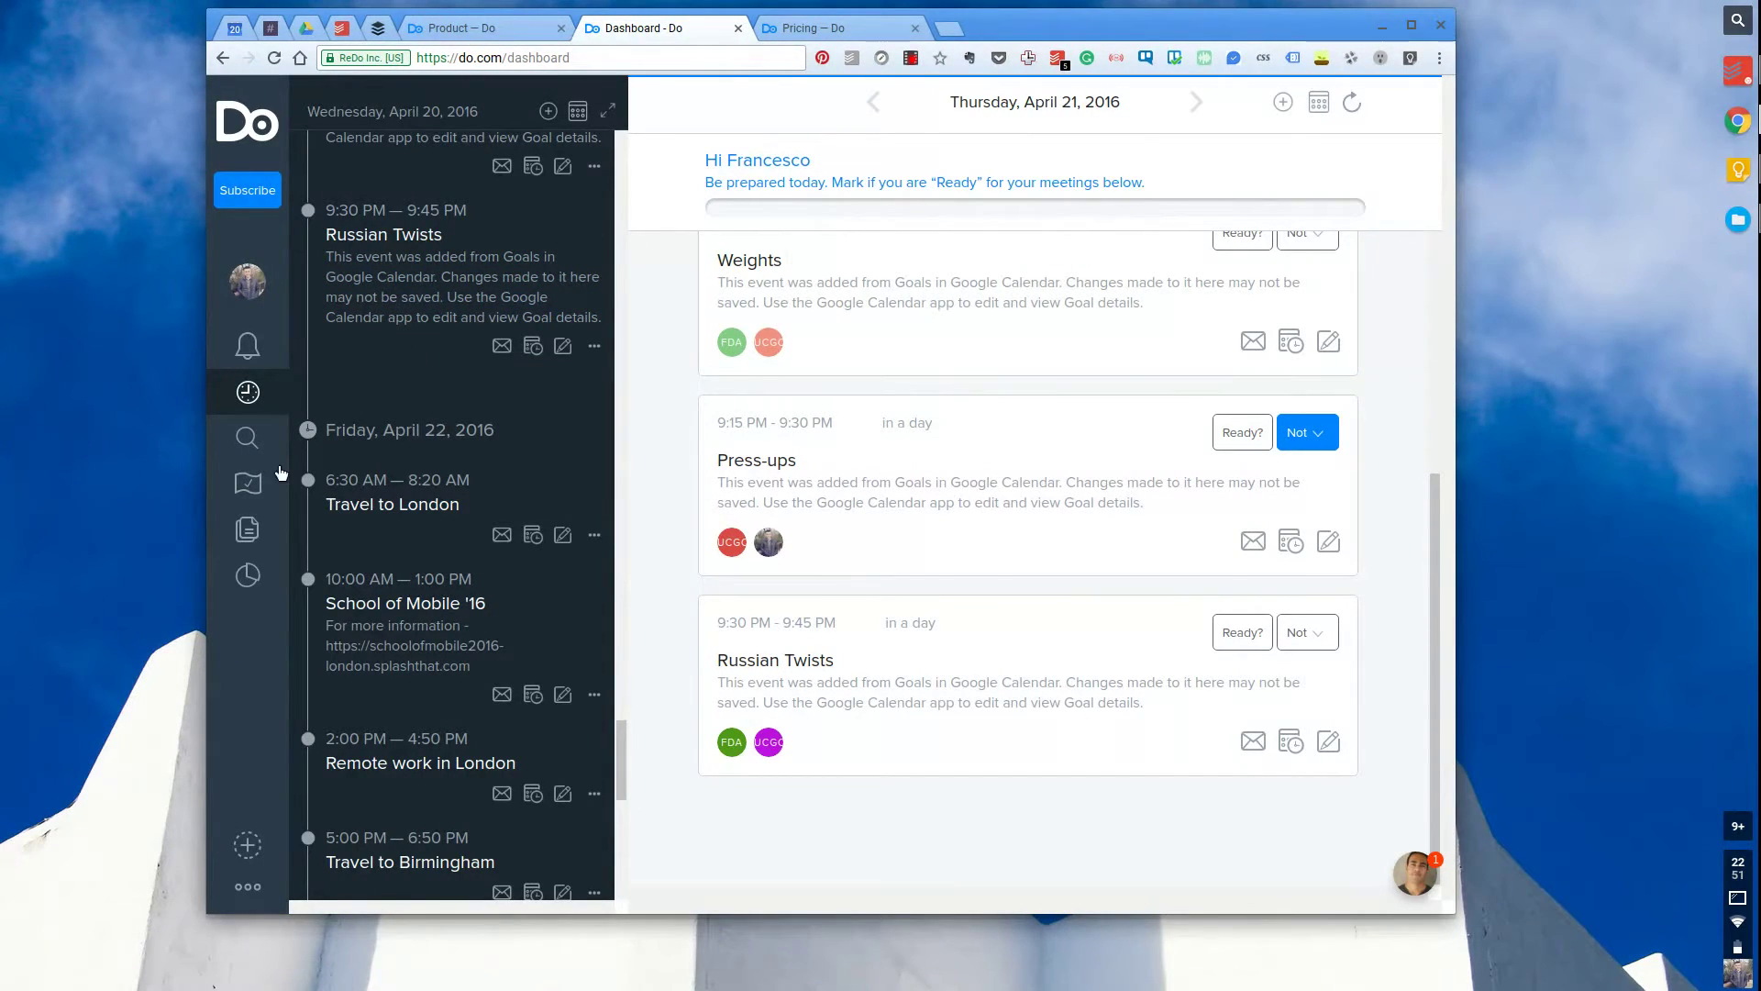
left_click(371, 493)
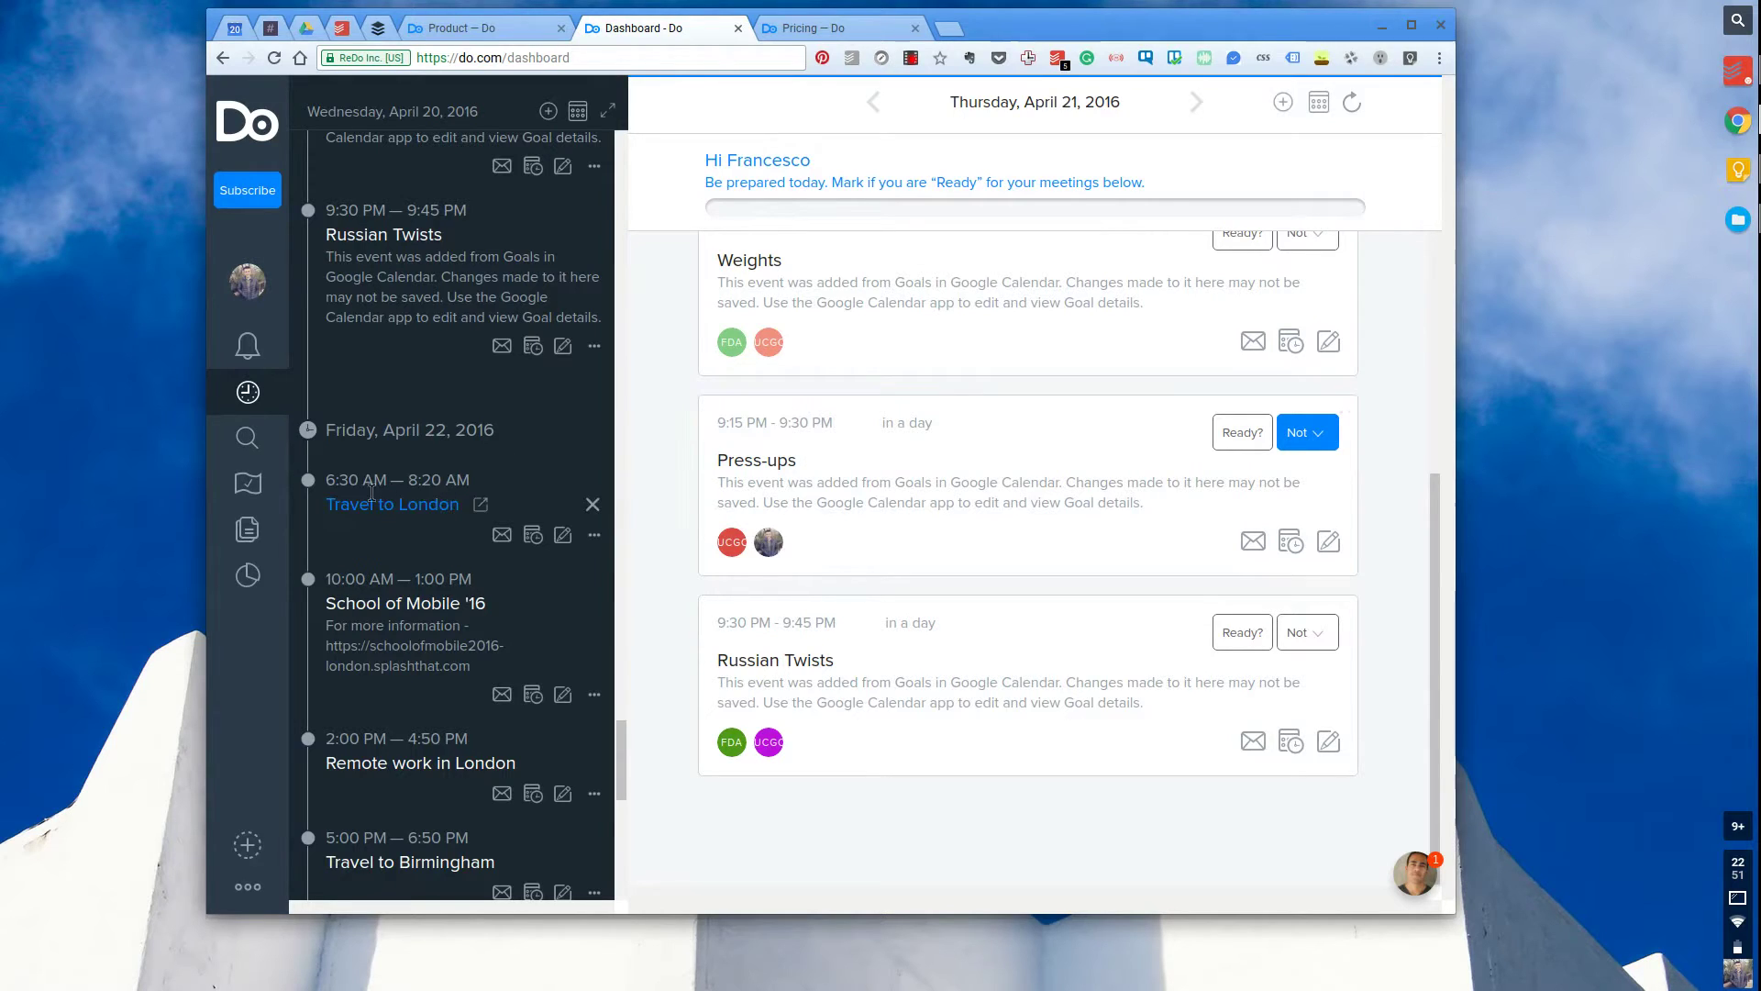
- Search meetings for 'run', then show the followups from Press-ups (4/20/16) and Run (4/19/16)
left_click(255, 456)
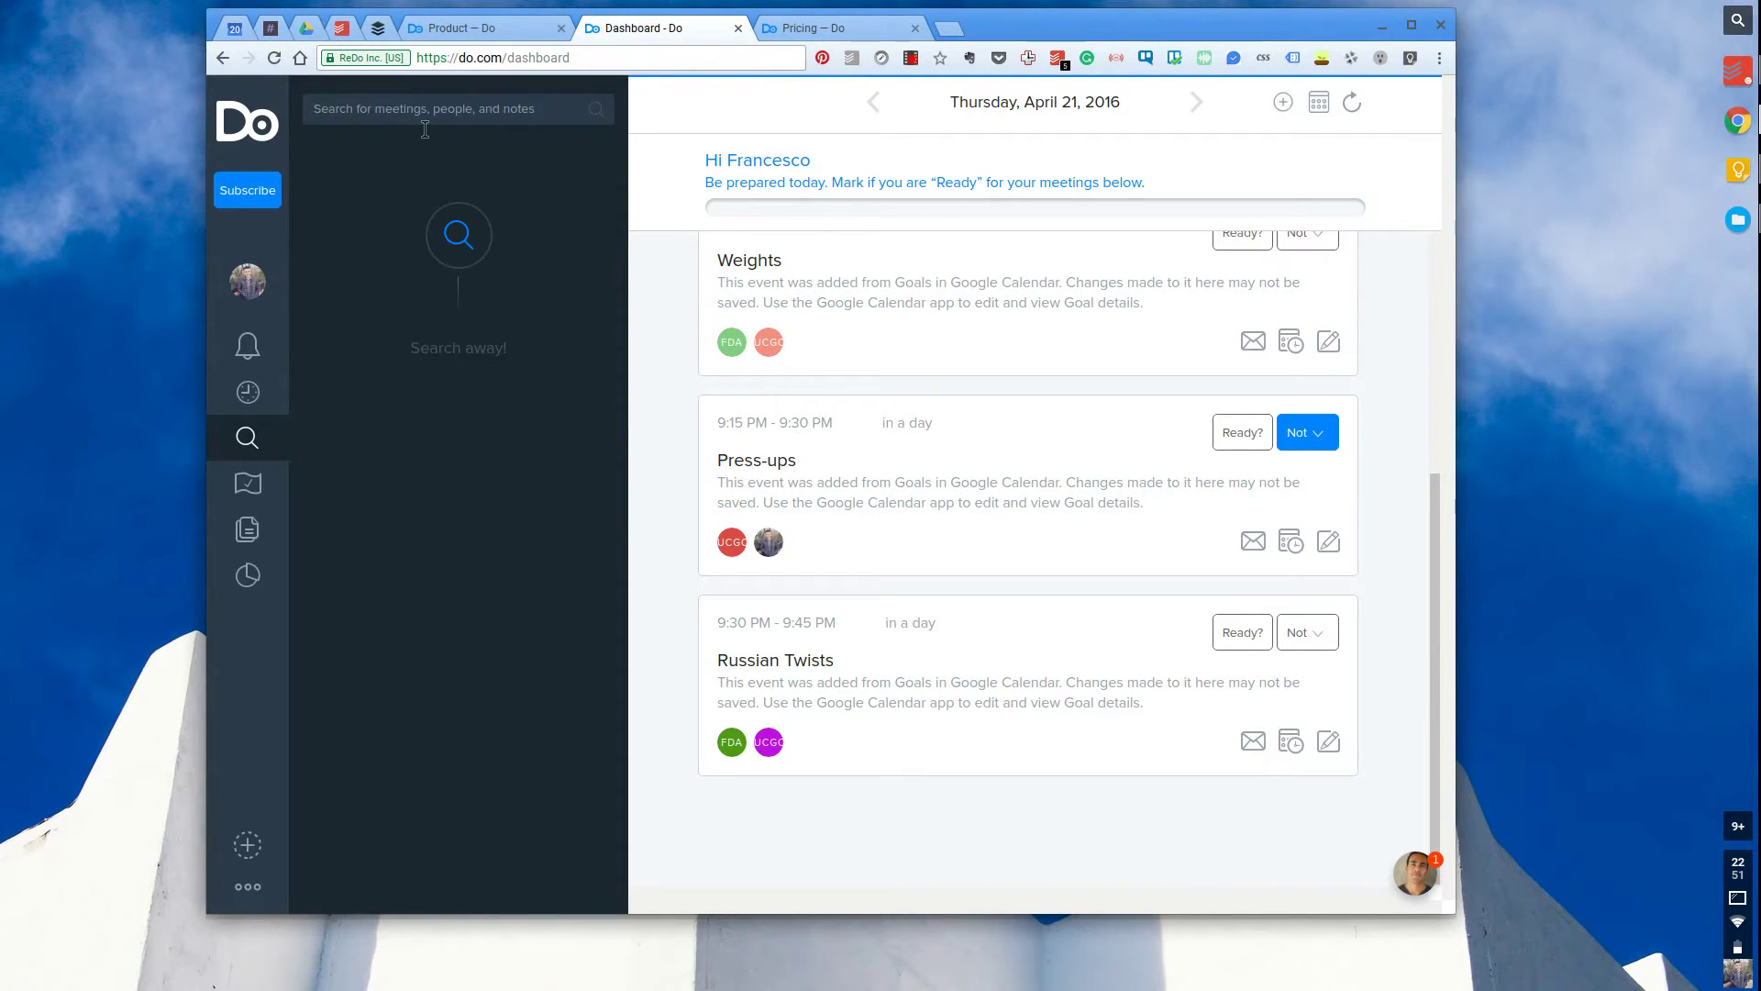
type("run")
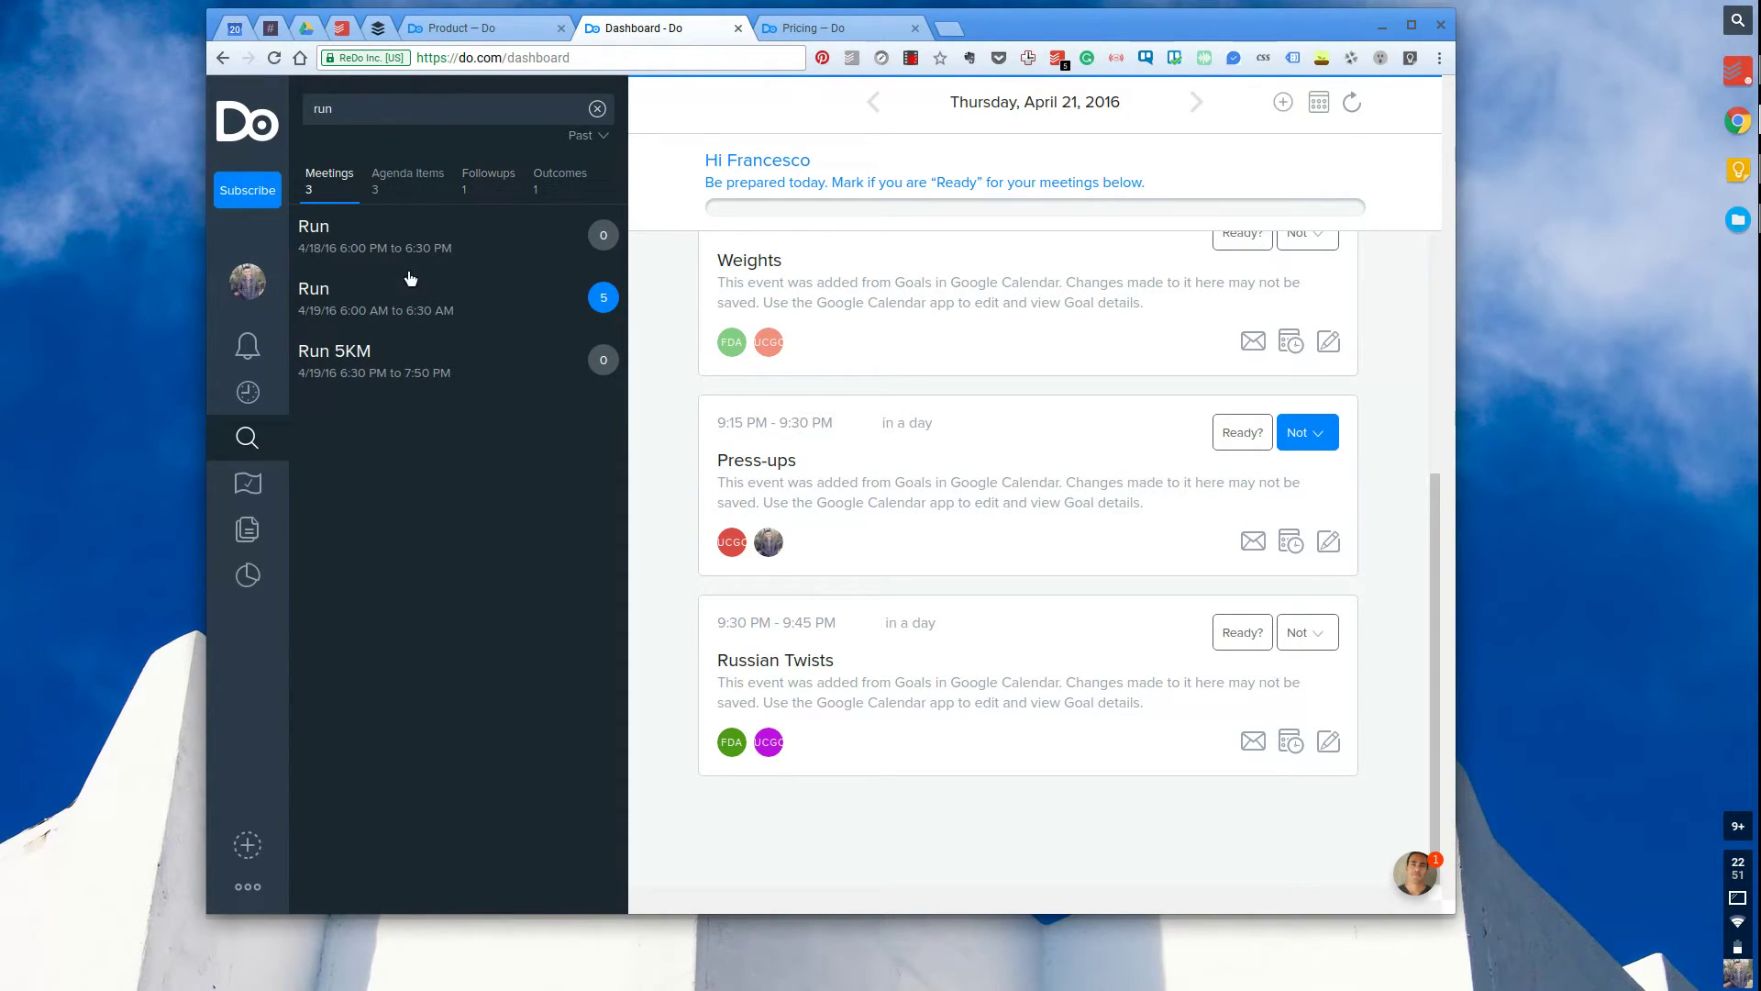
left_click(260, 489)
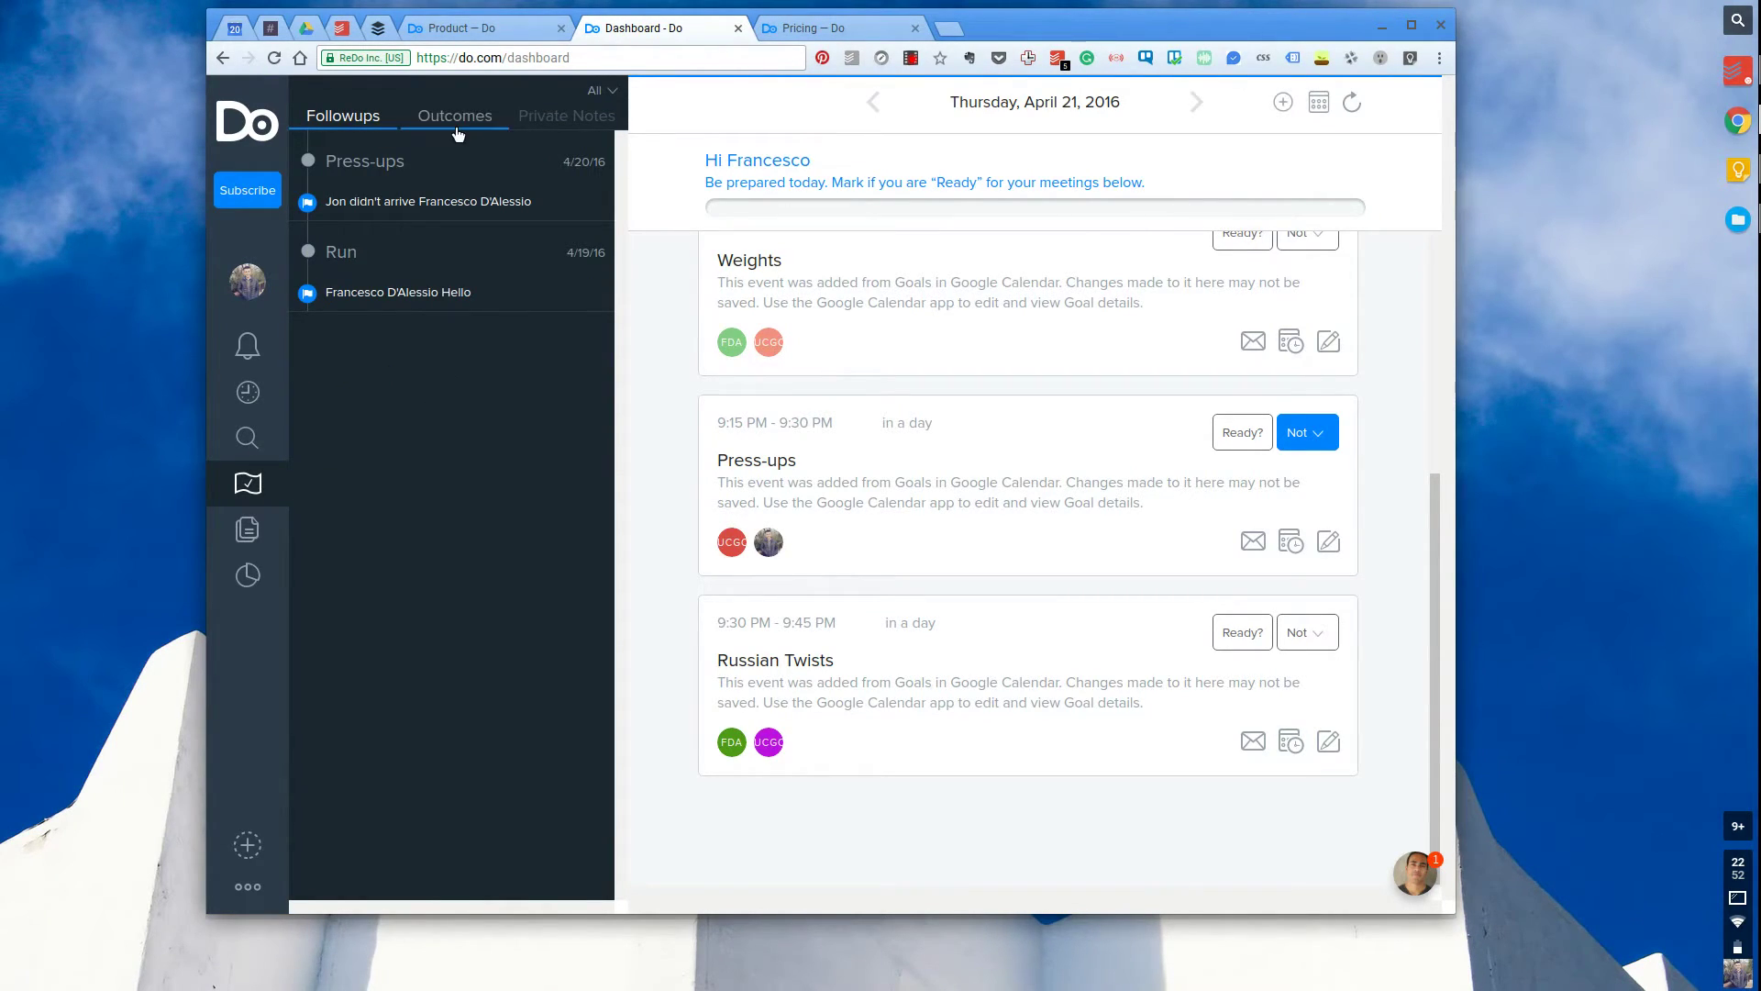
left_click(612, 91)
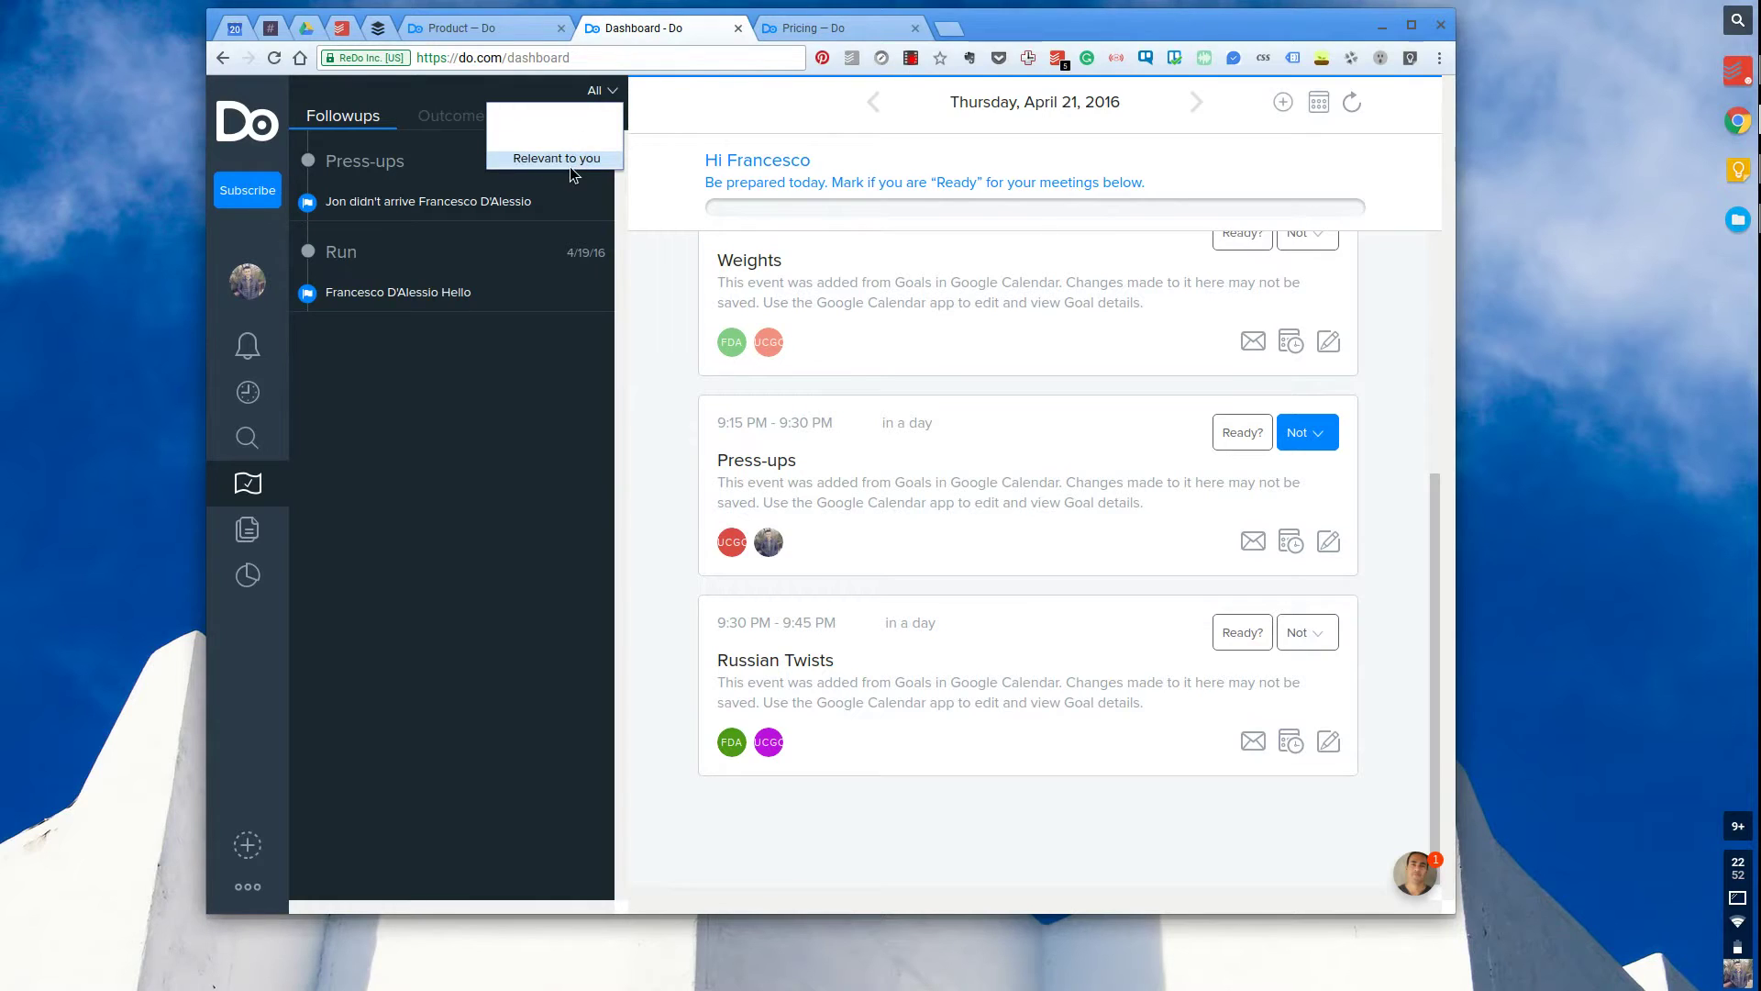
left_click(642, 144)
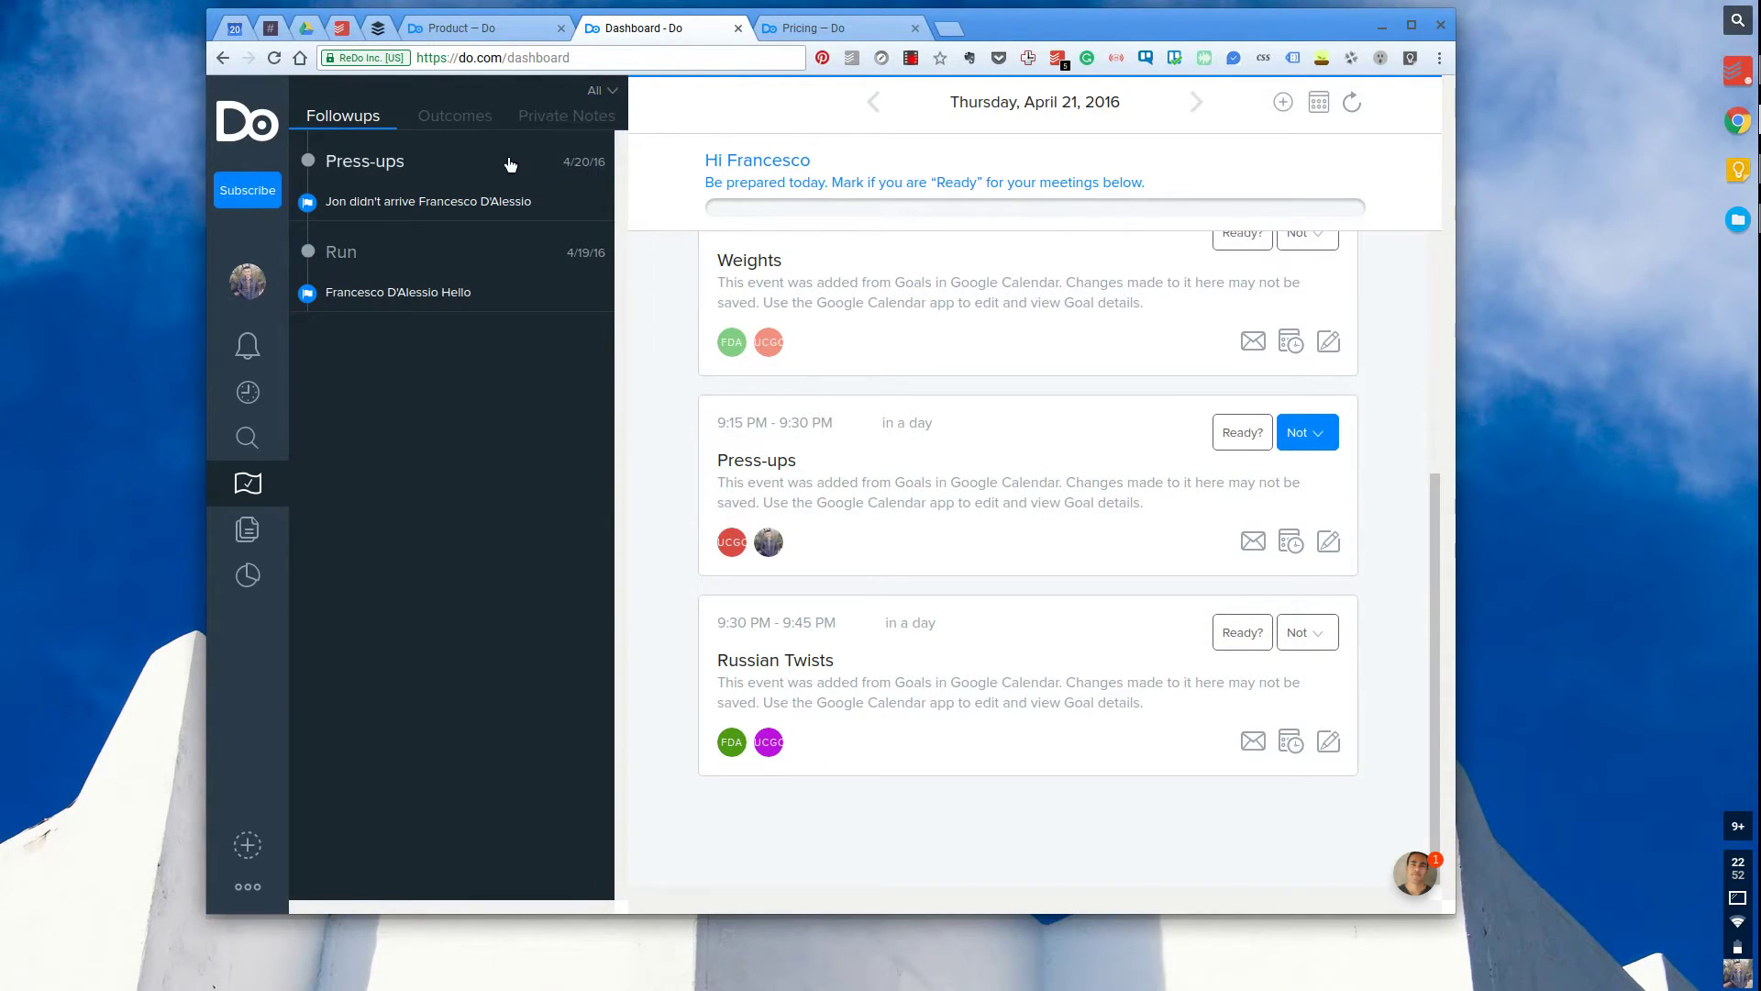
- Preview the Brainstorming and 1:1 Meeting public template agendas, then show the empty My Templates list
mouse_move(445, 220)
left_click(250, 530)
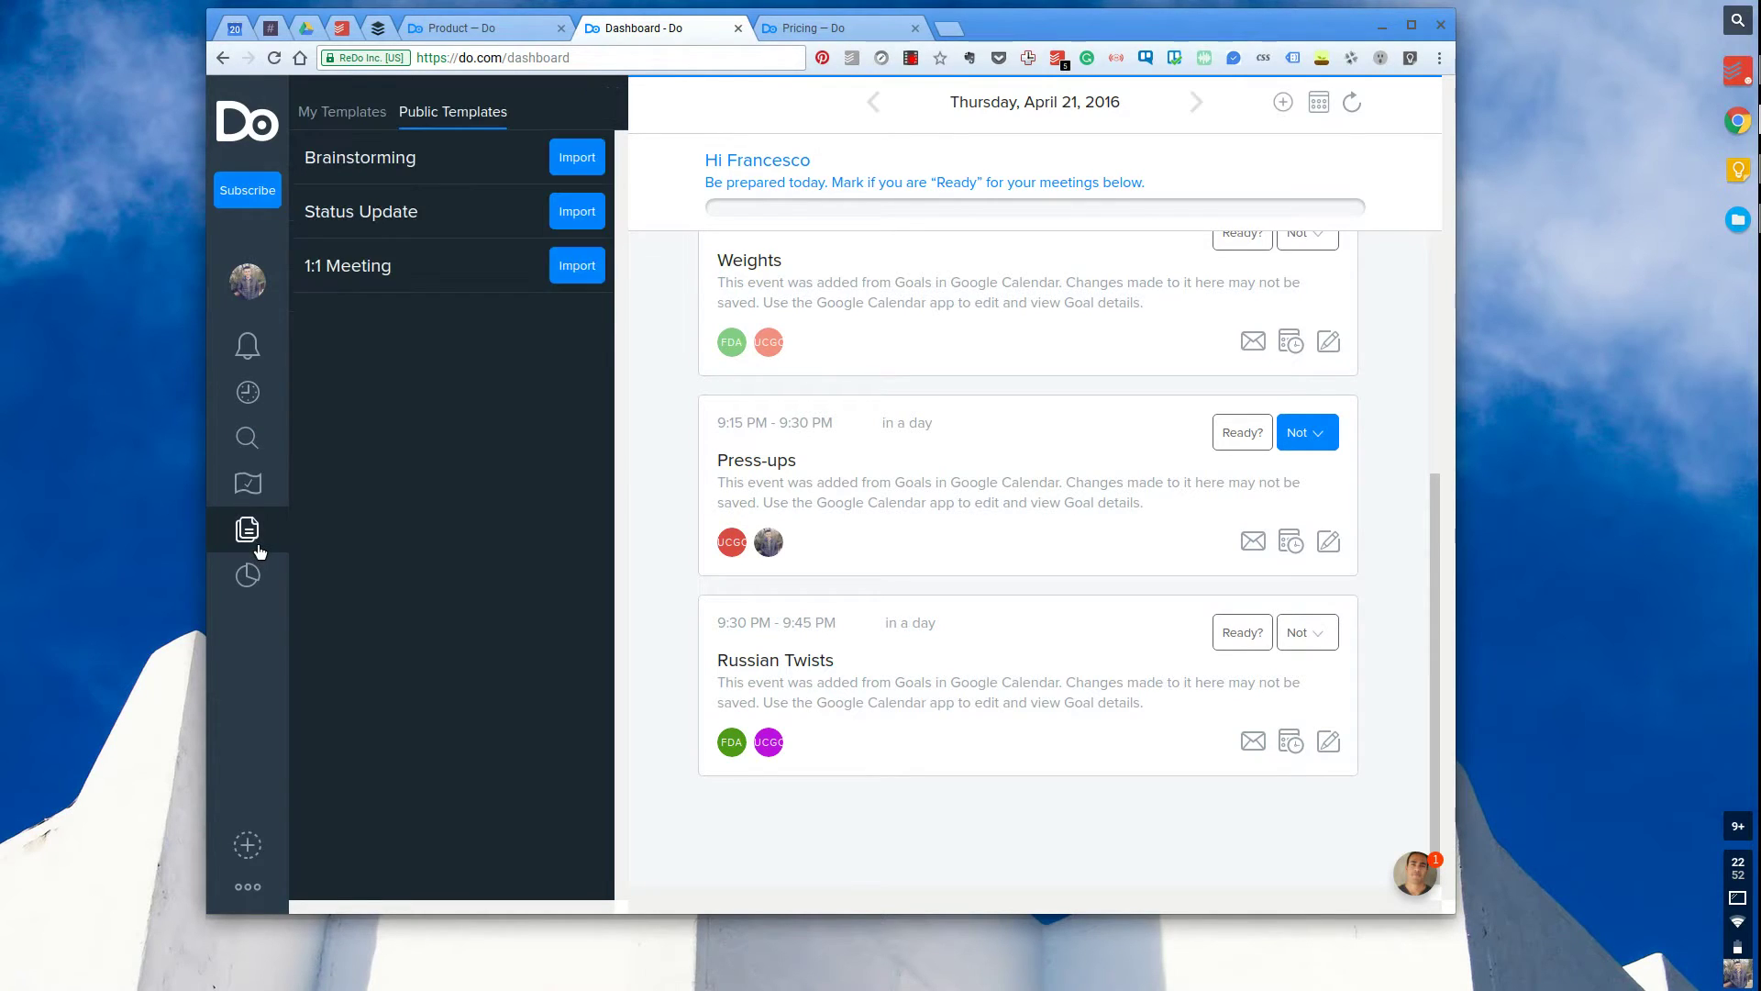
left_click(420, 161)
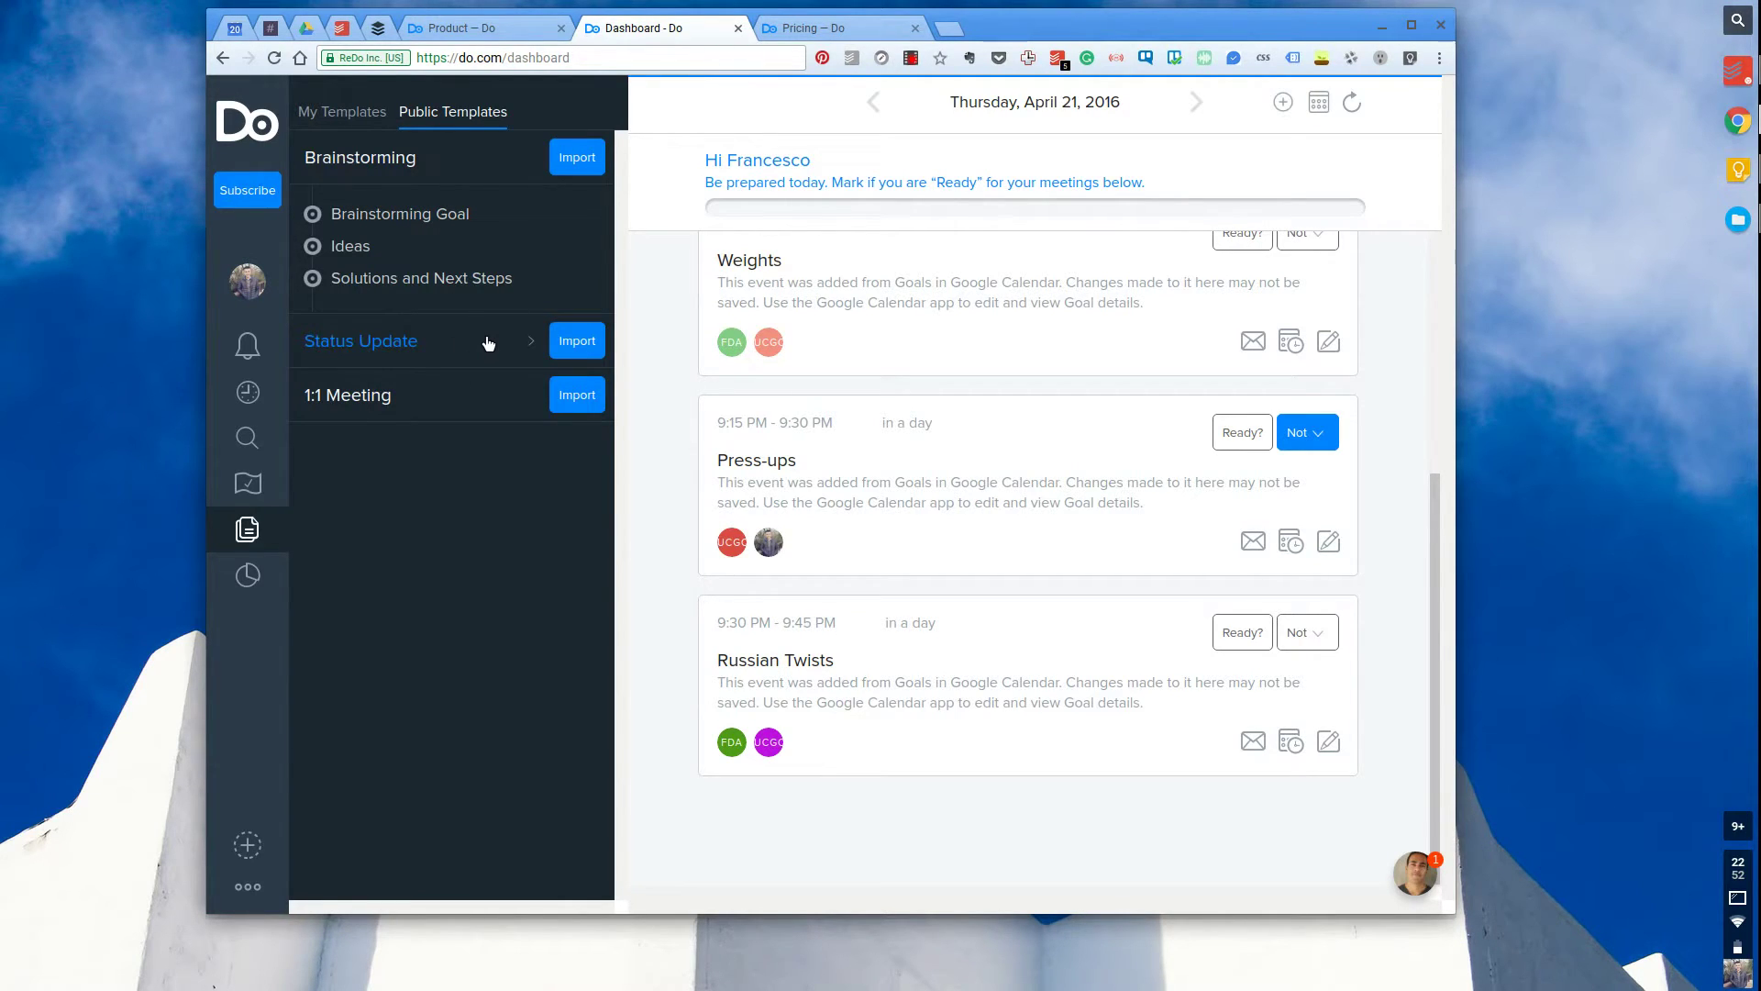
left_click(449, 394)
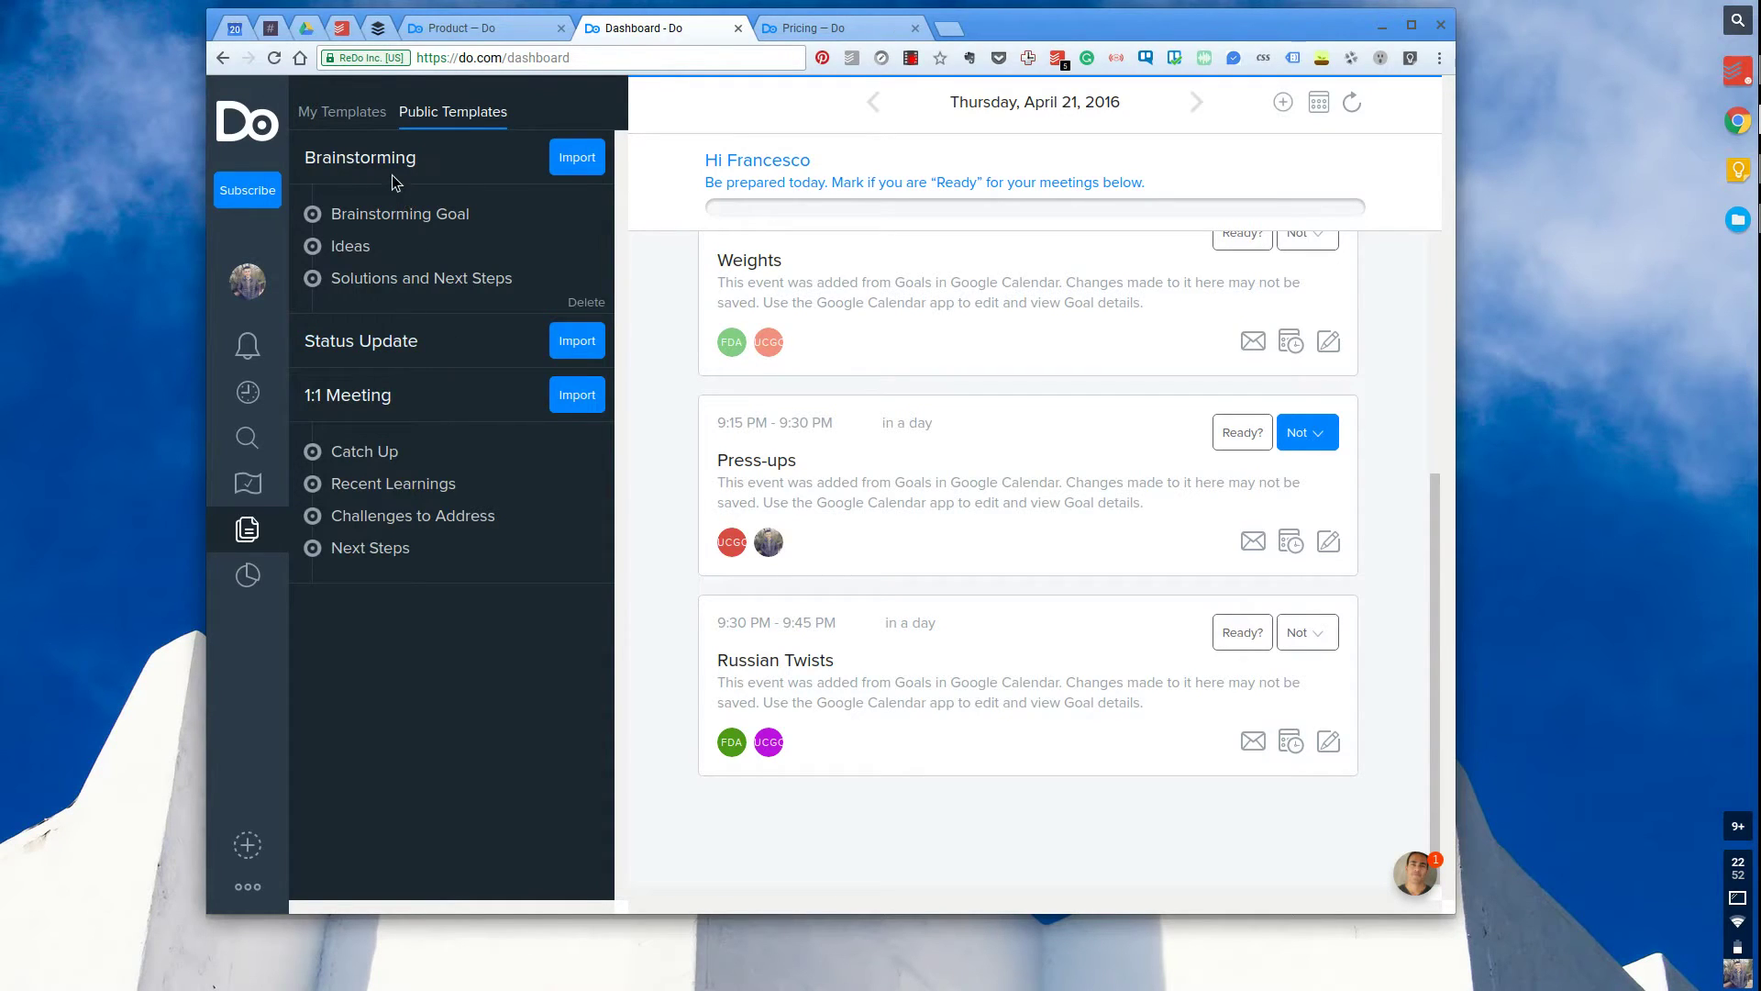
left_click(354, 107)
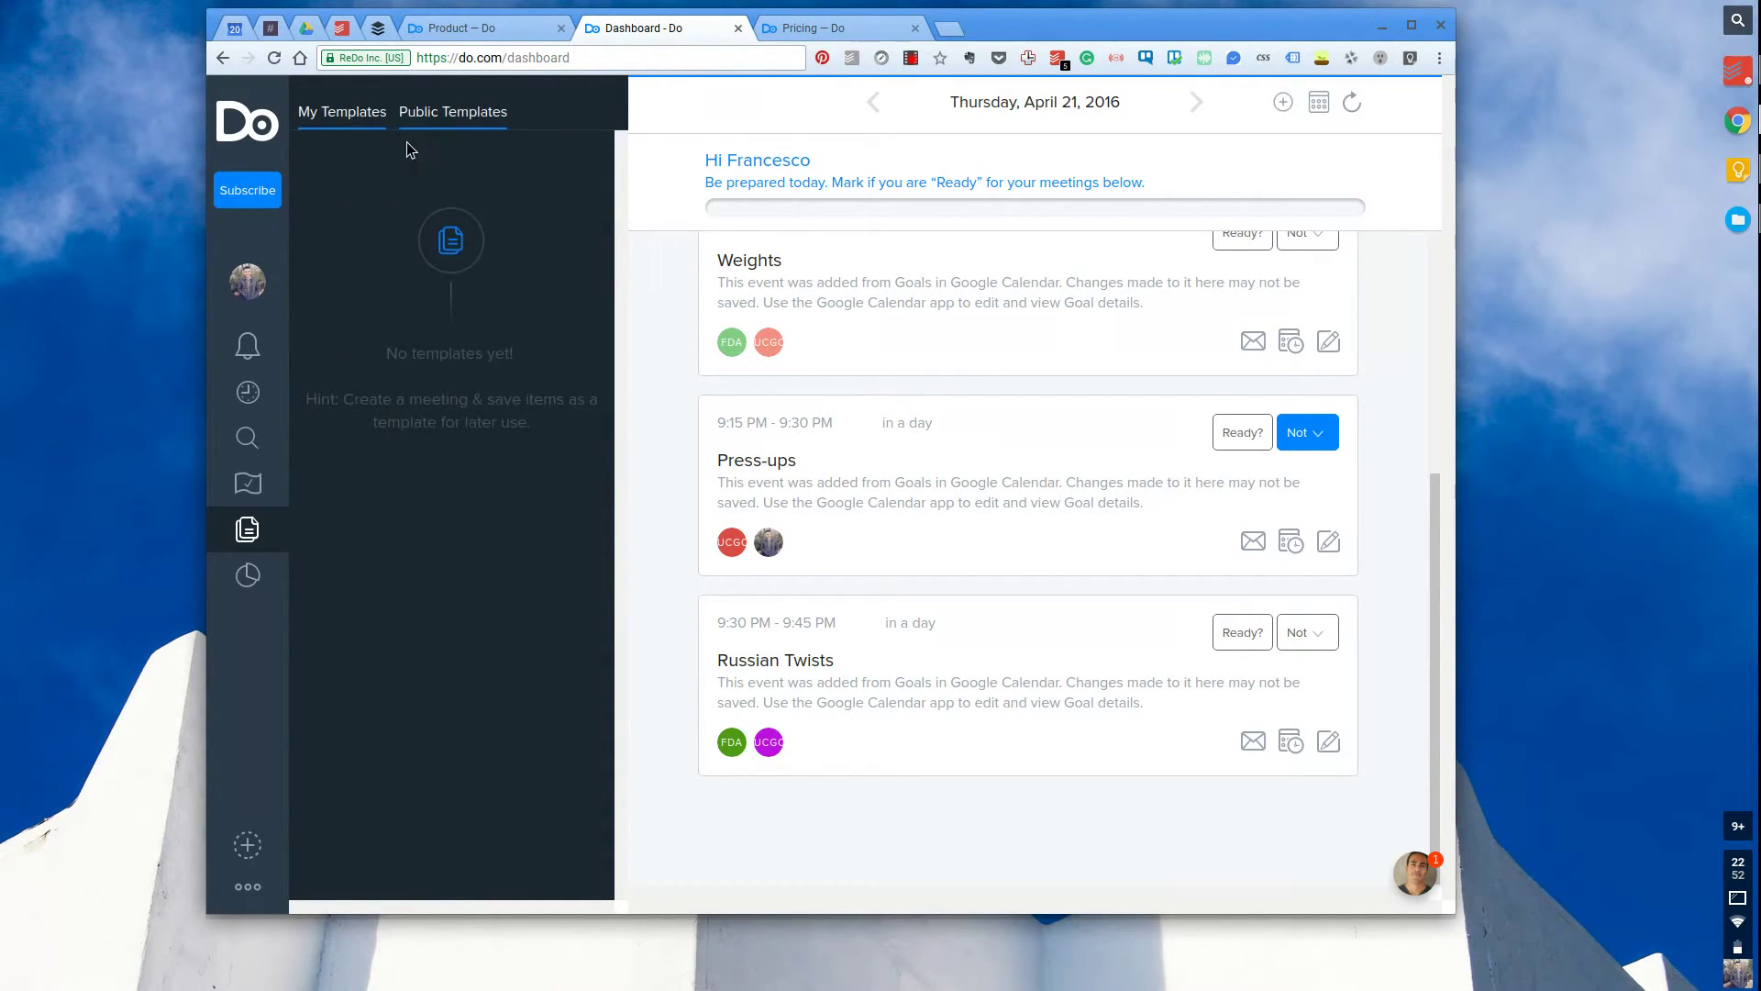
- View Personal Insights for April 11–17, 2016 (0 meetings), and dismiss the invite-coworkers dialog
left_click(261, 587)
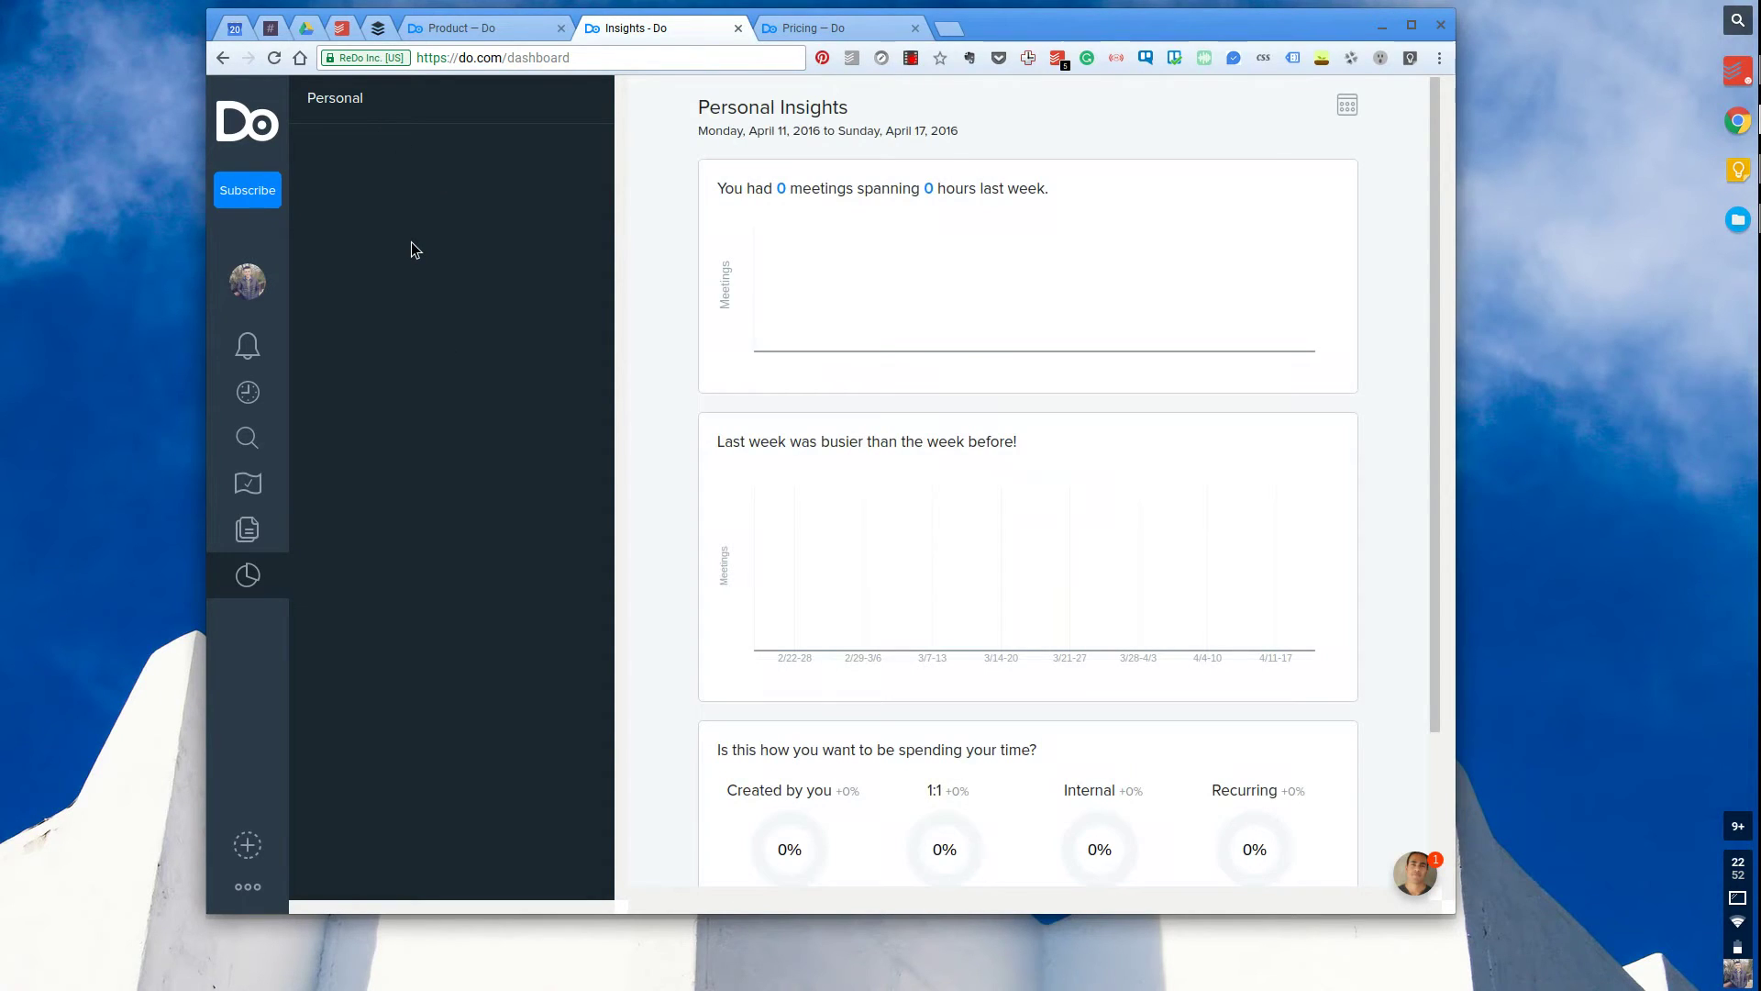
scroll(949, 377, "down", 3)
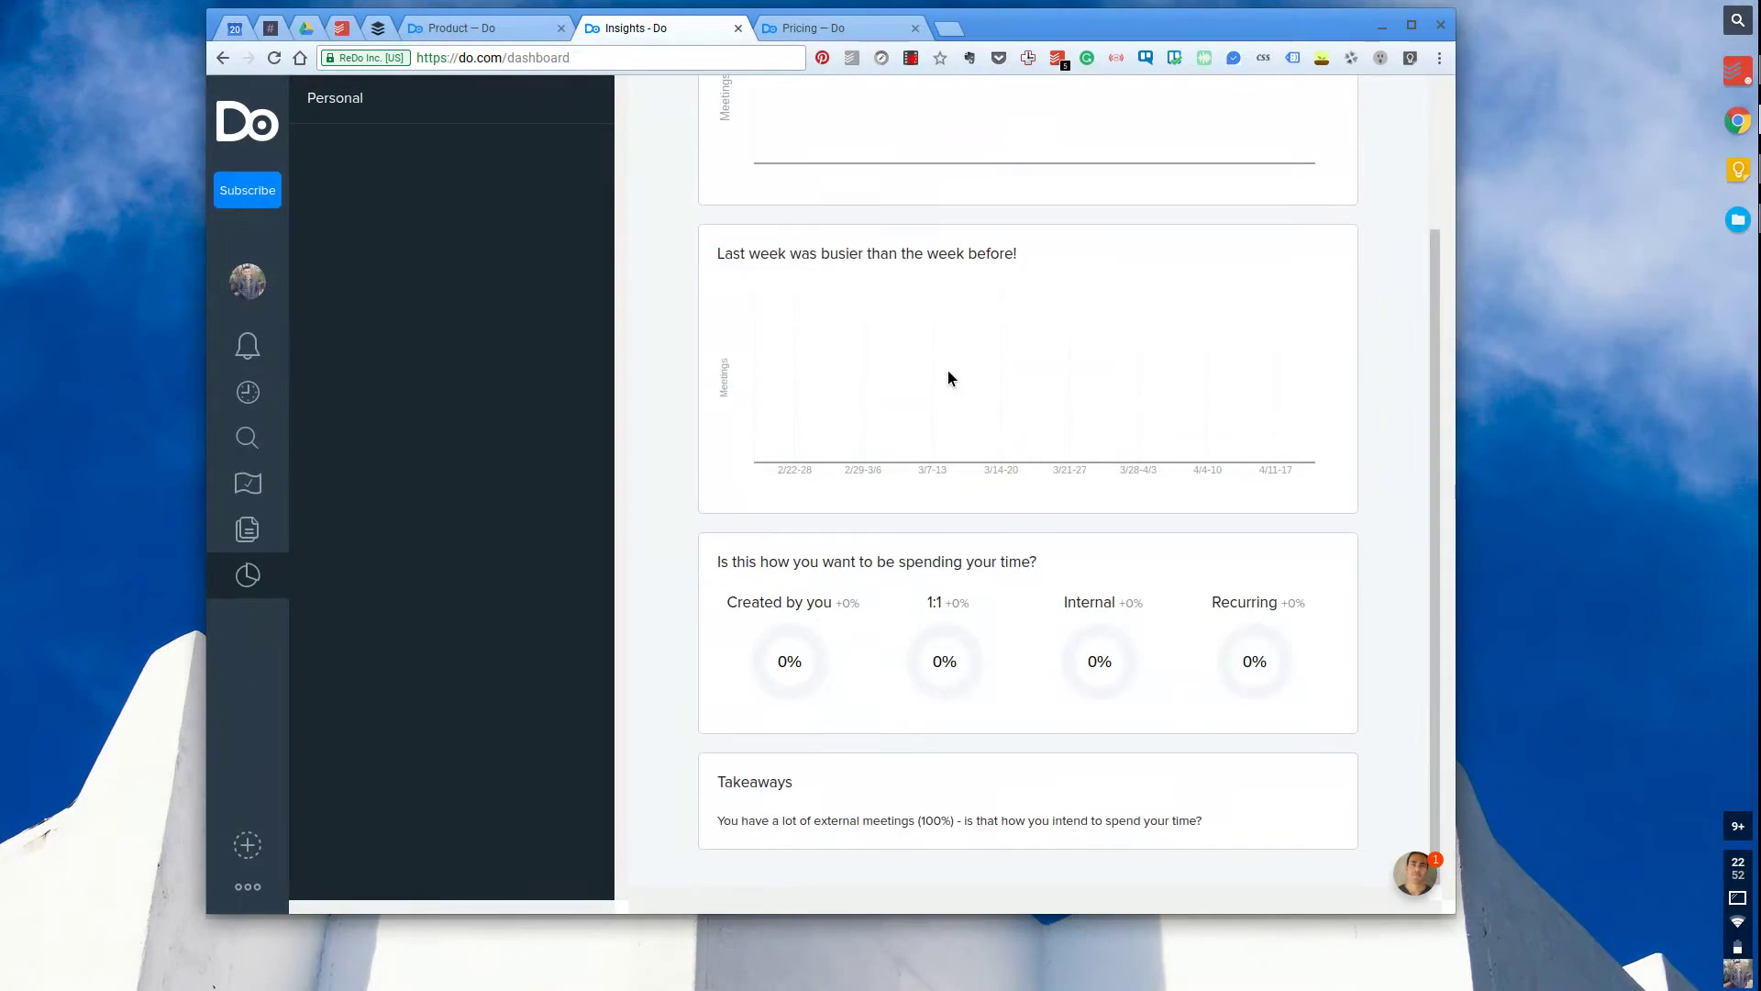
scroll(948, 370, "up", 3)
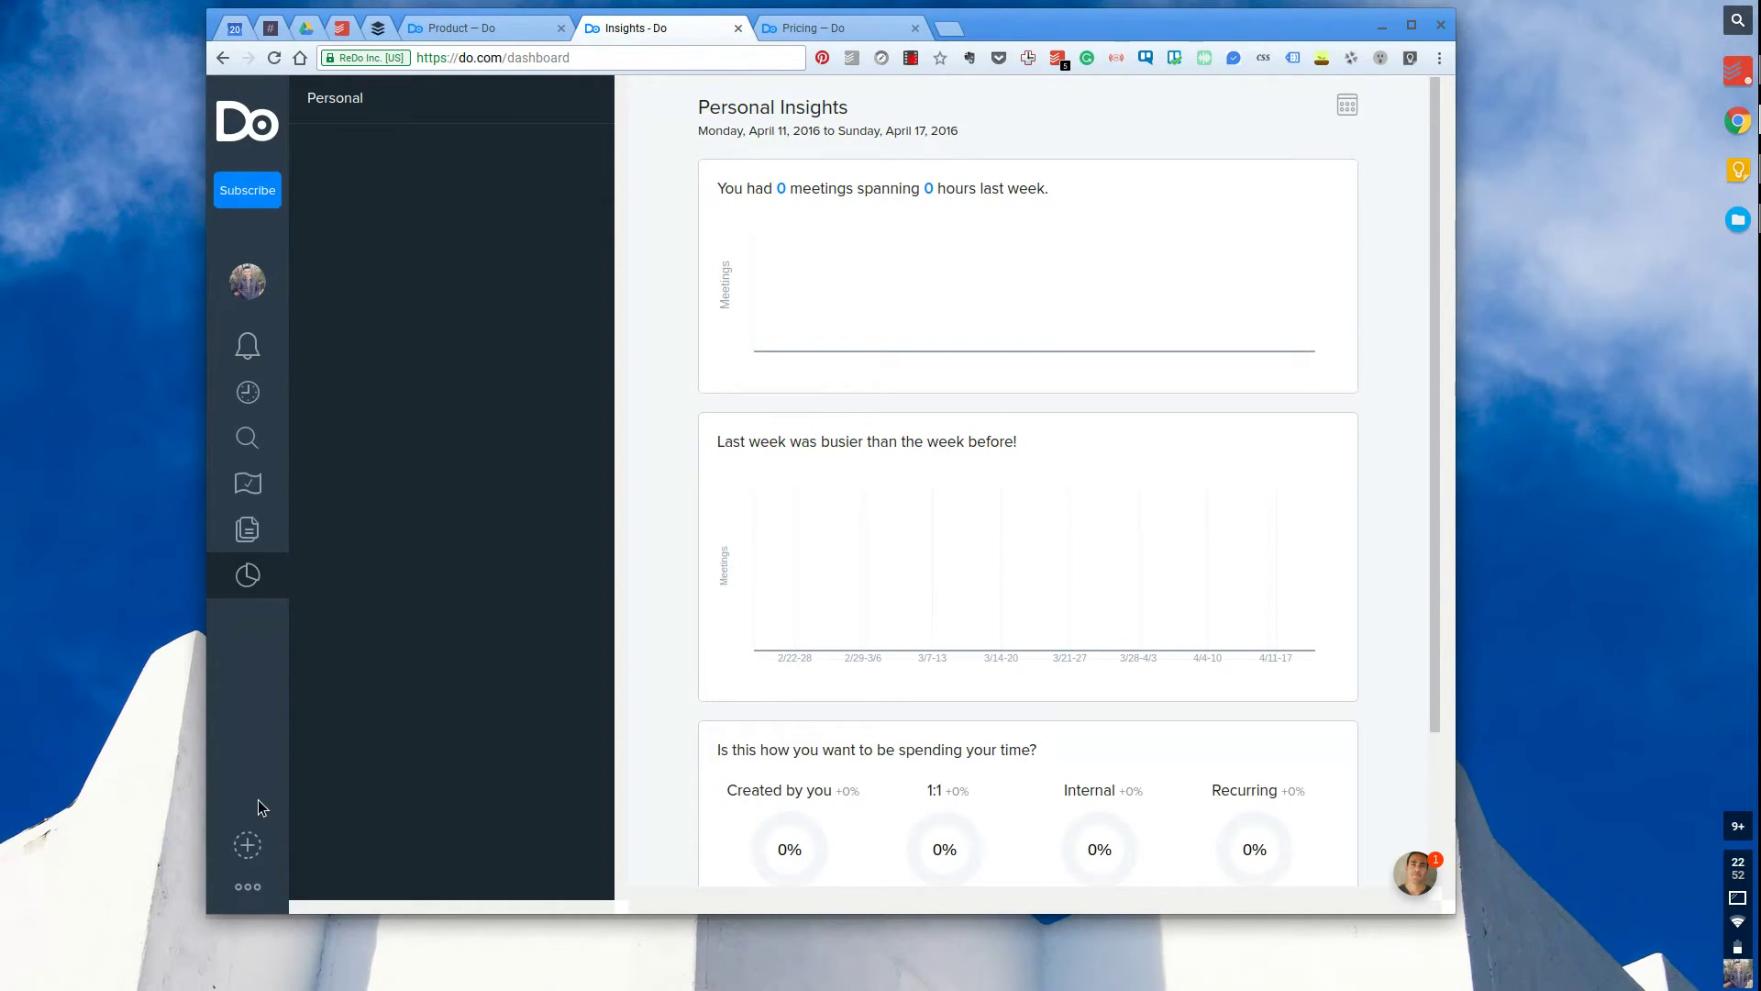
left_click(253, 859)
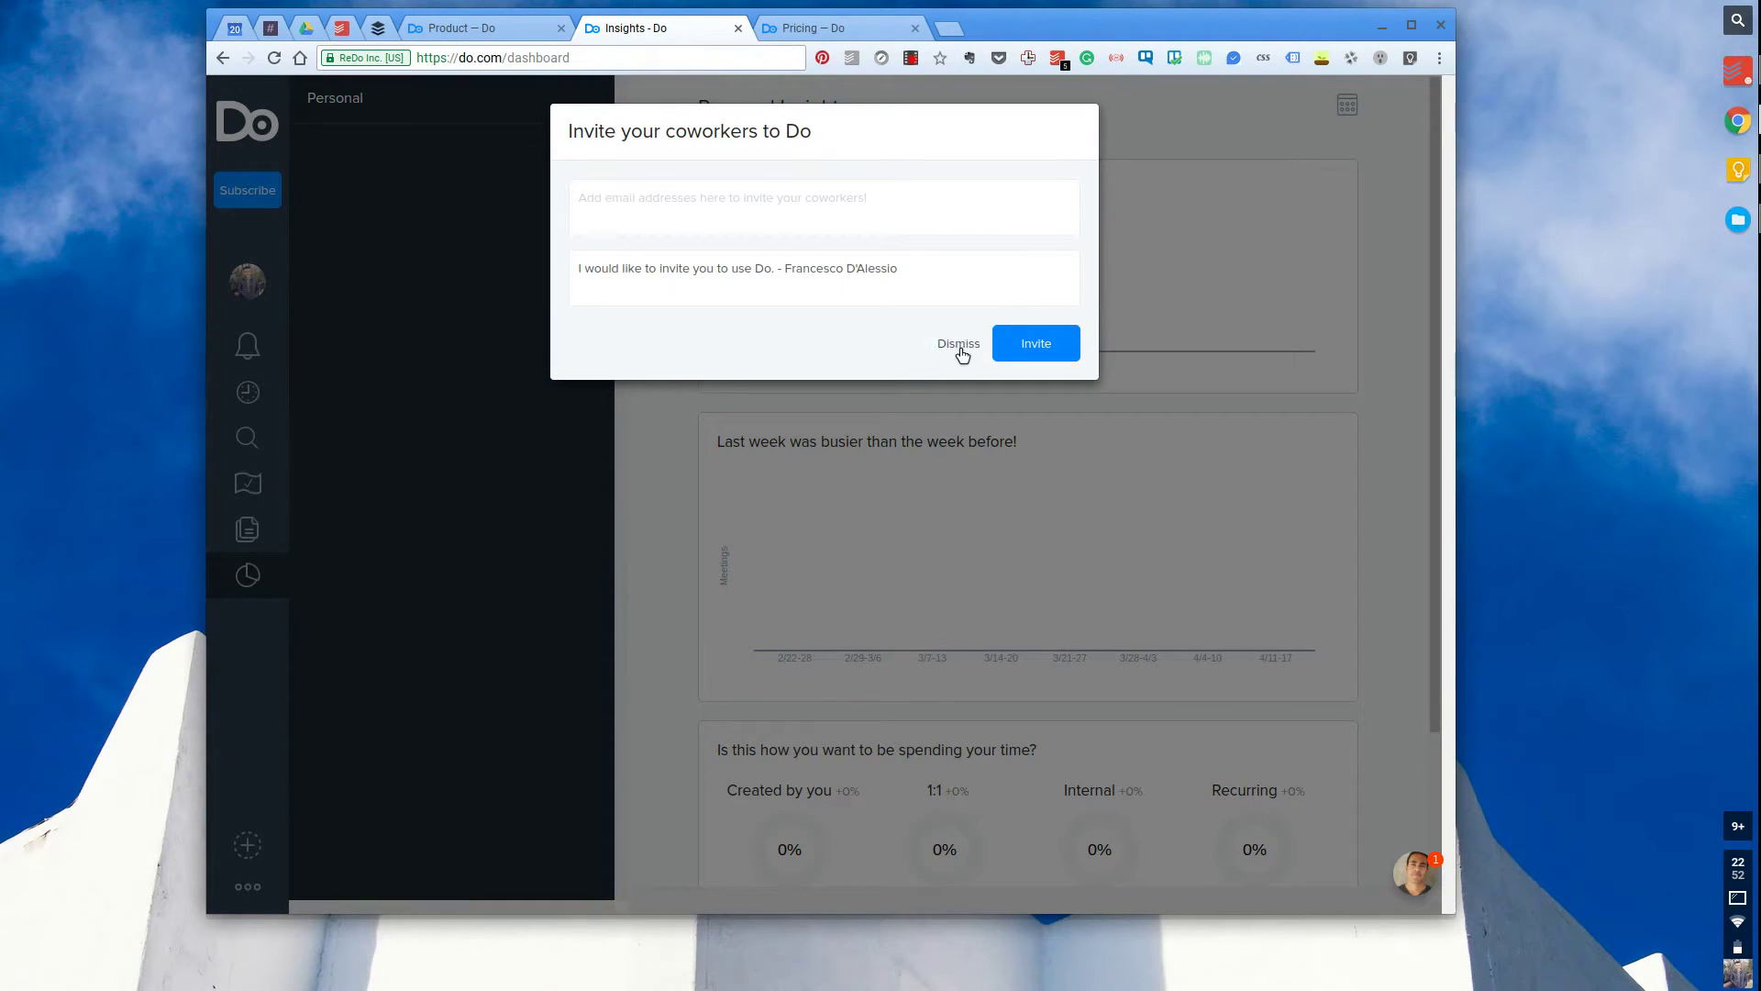
left_click(958, 349)
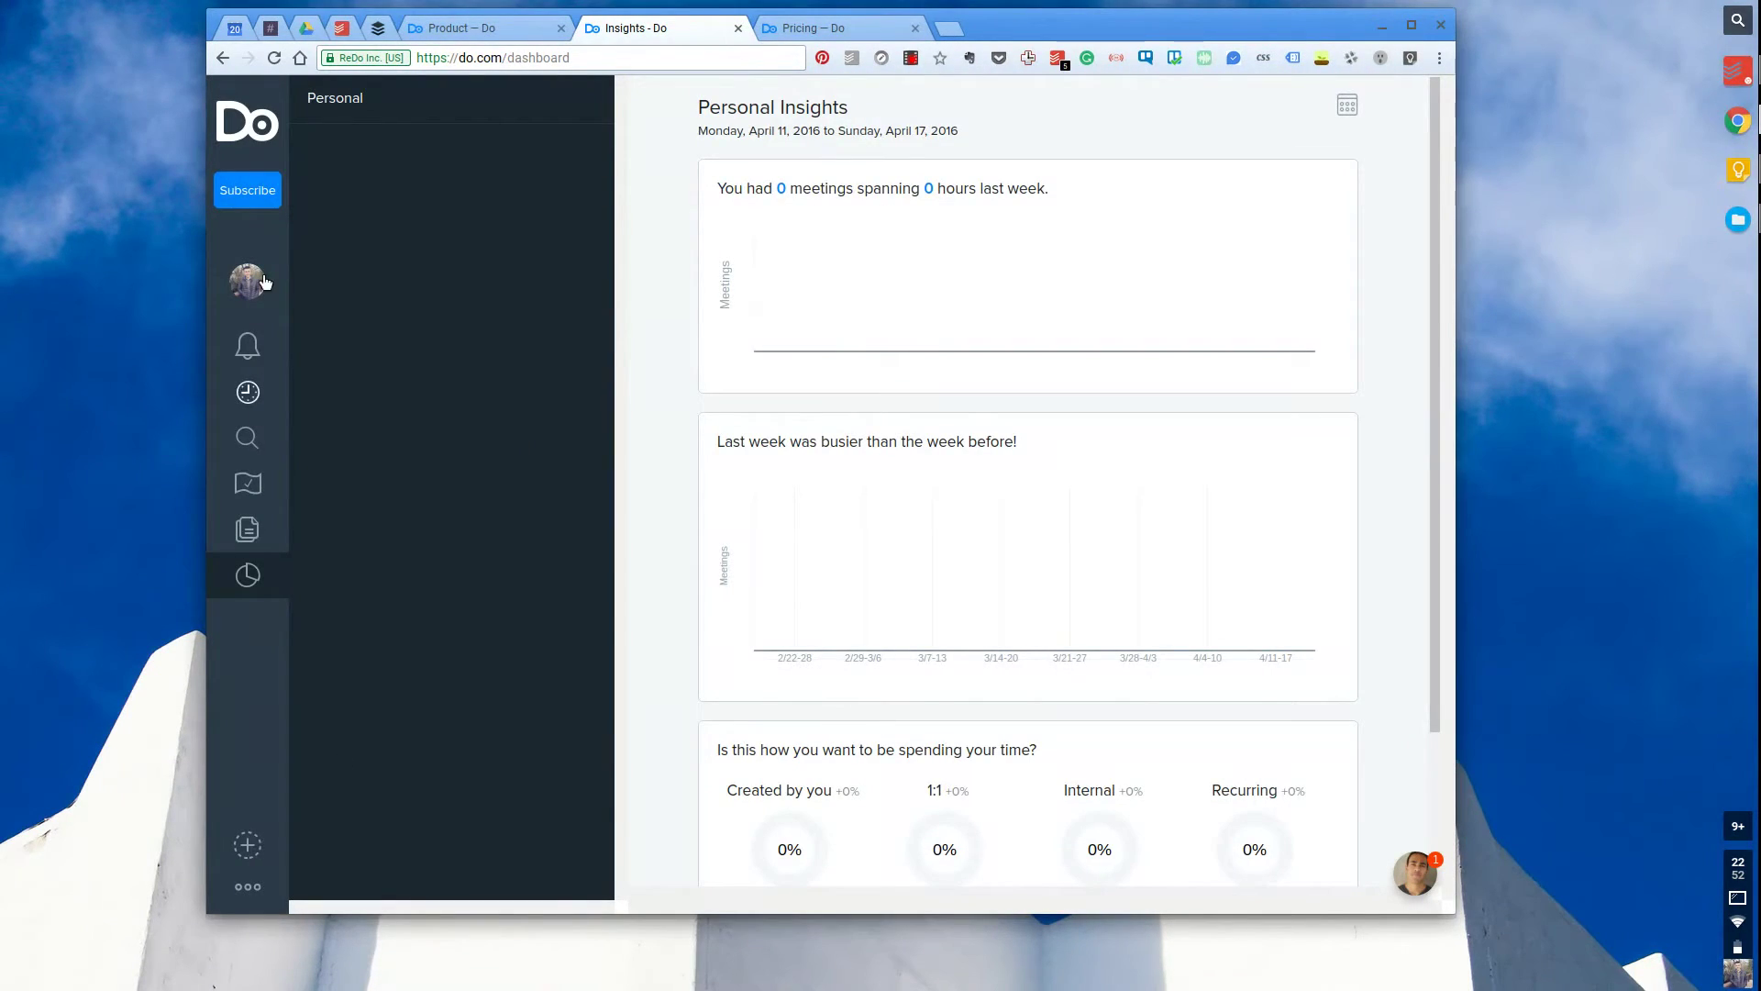
- Open the account settings page from the account menu
left_click(260, 288)
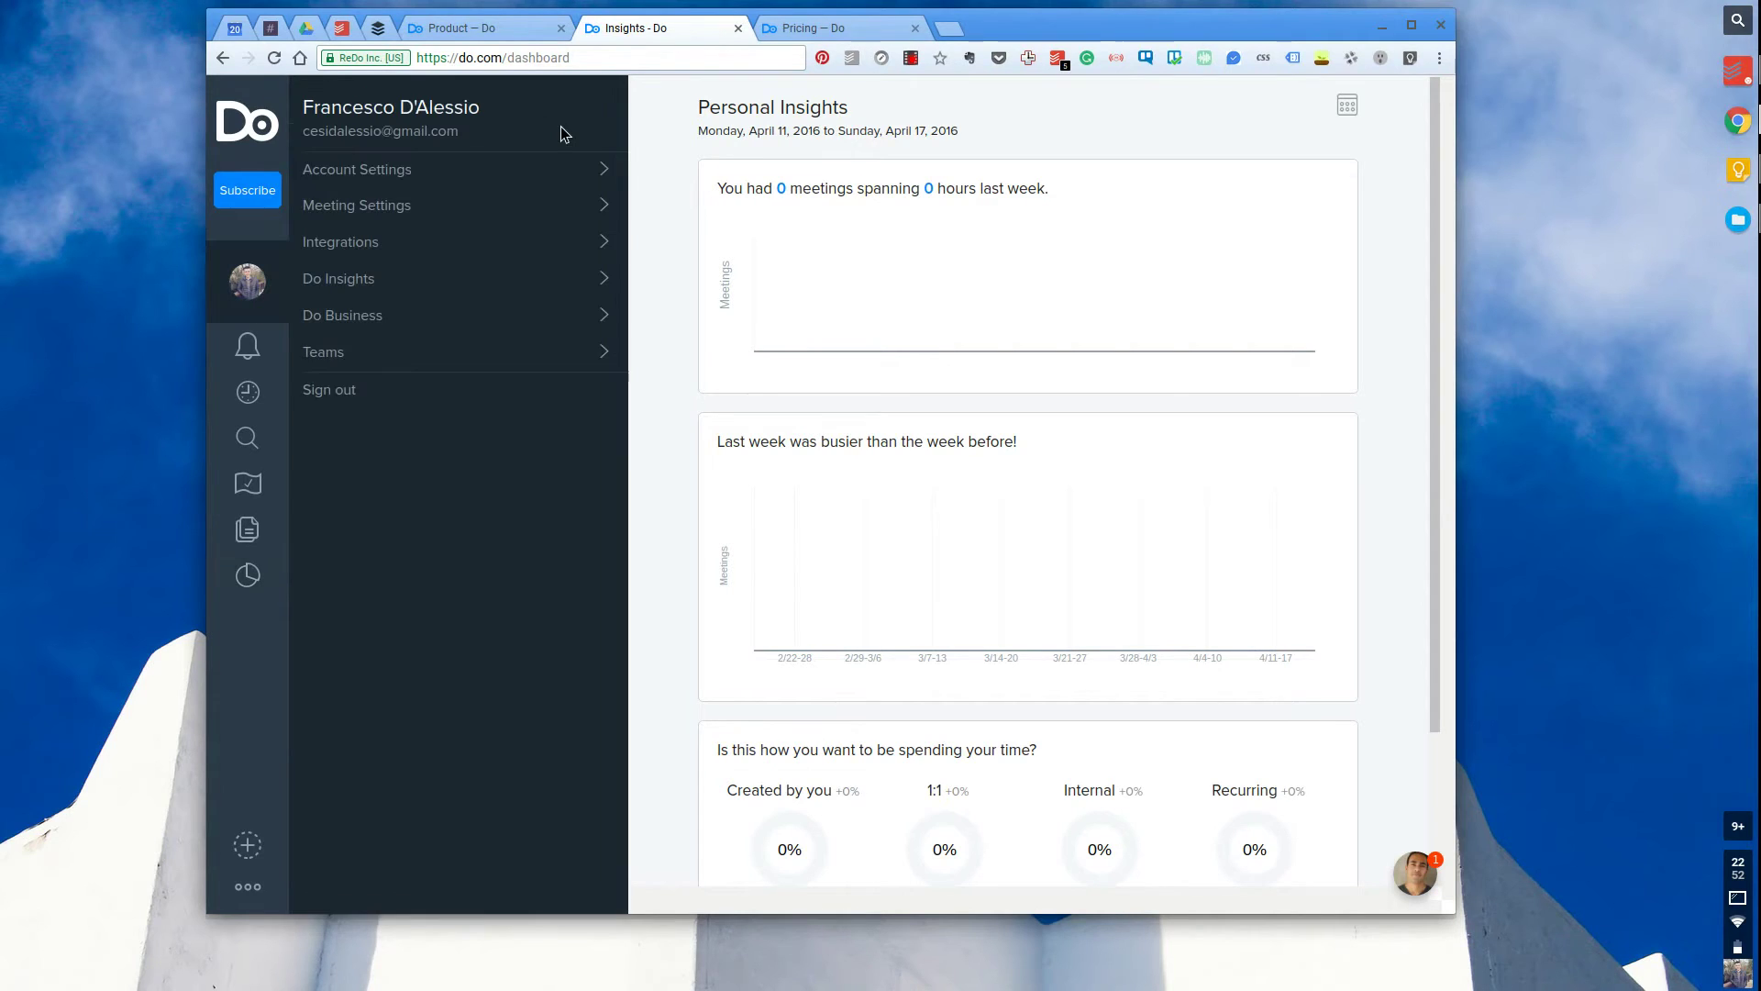
left_click(432, 182)
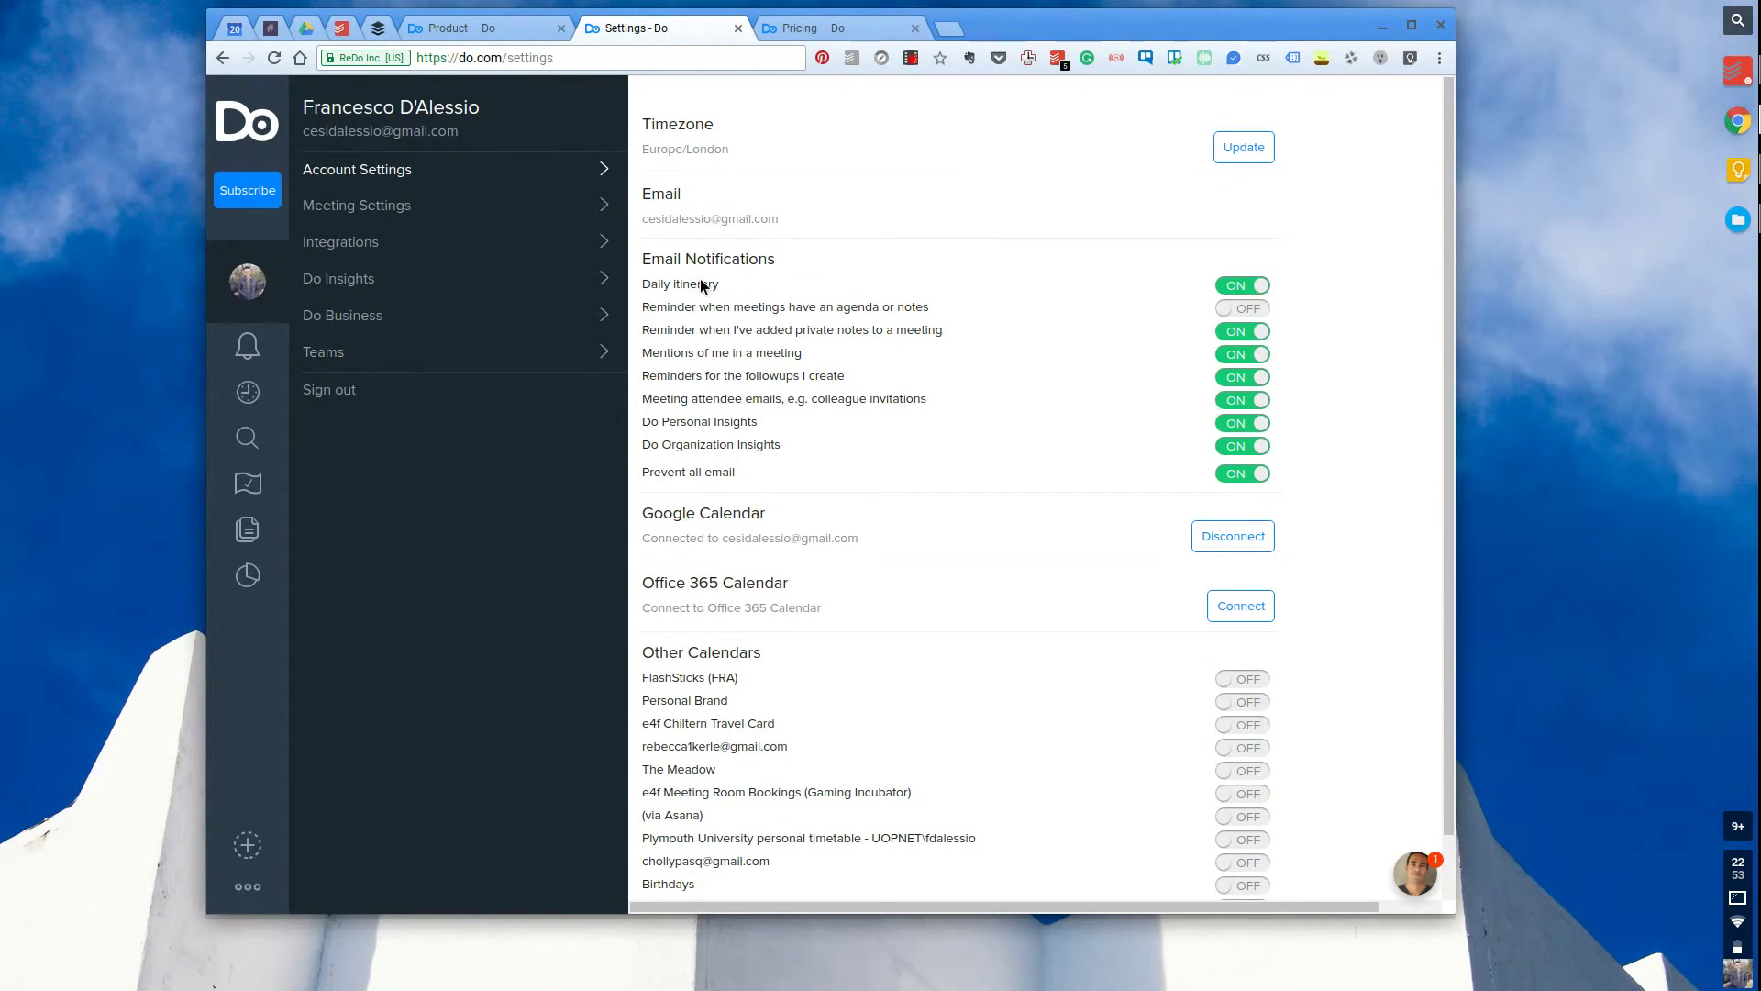
scroll(780, 452, "down", 1)
scroll(780, 452, "up", 1)
- Browse Meeting Settings, Zapier and Slack Integrations, then Teams, with the settings list closed
left_click(389, 226)
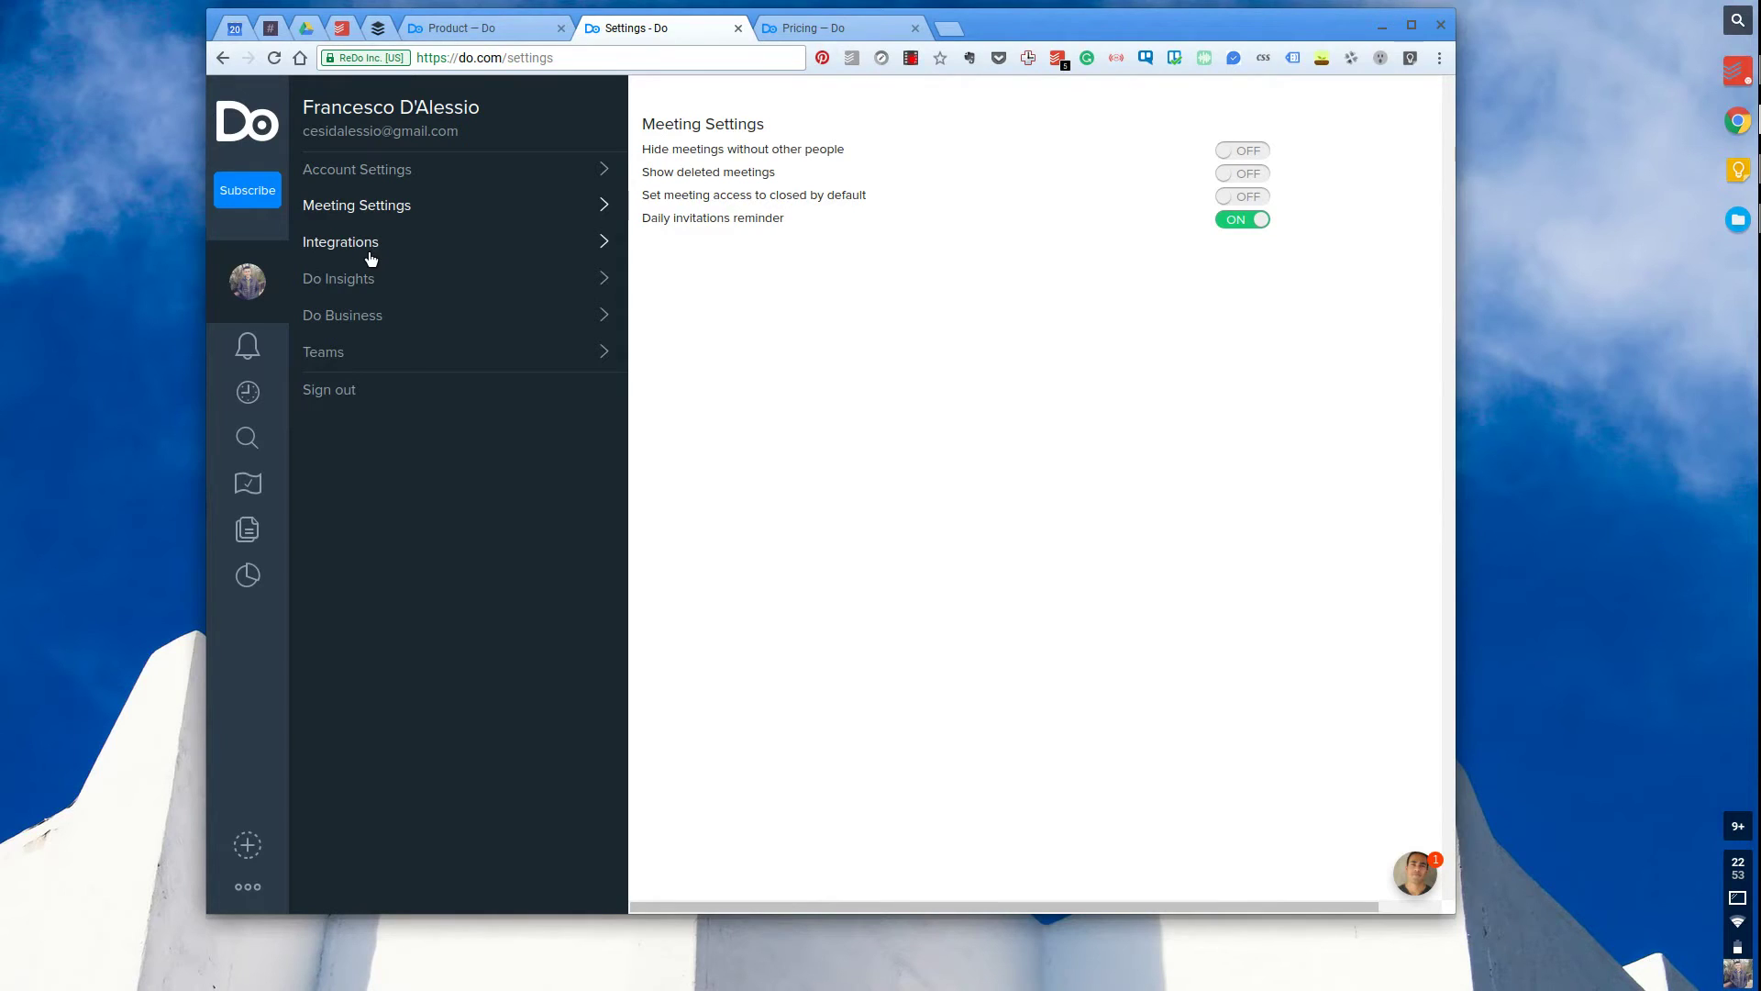
left_click(370, 257)
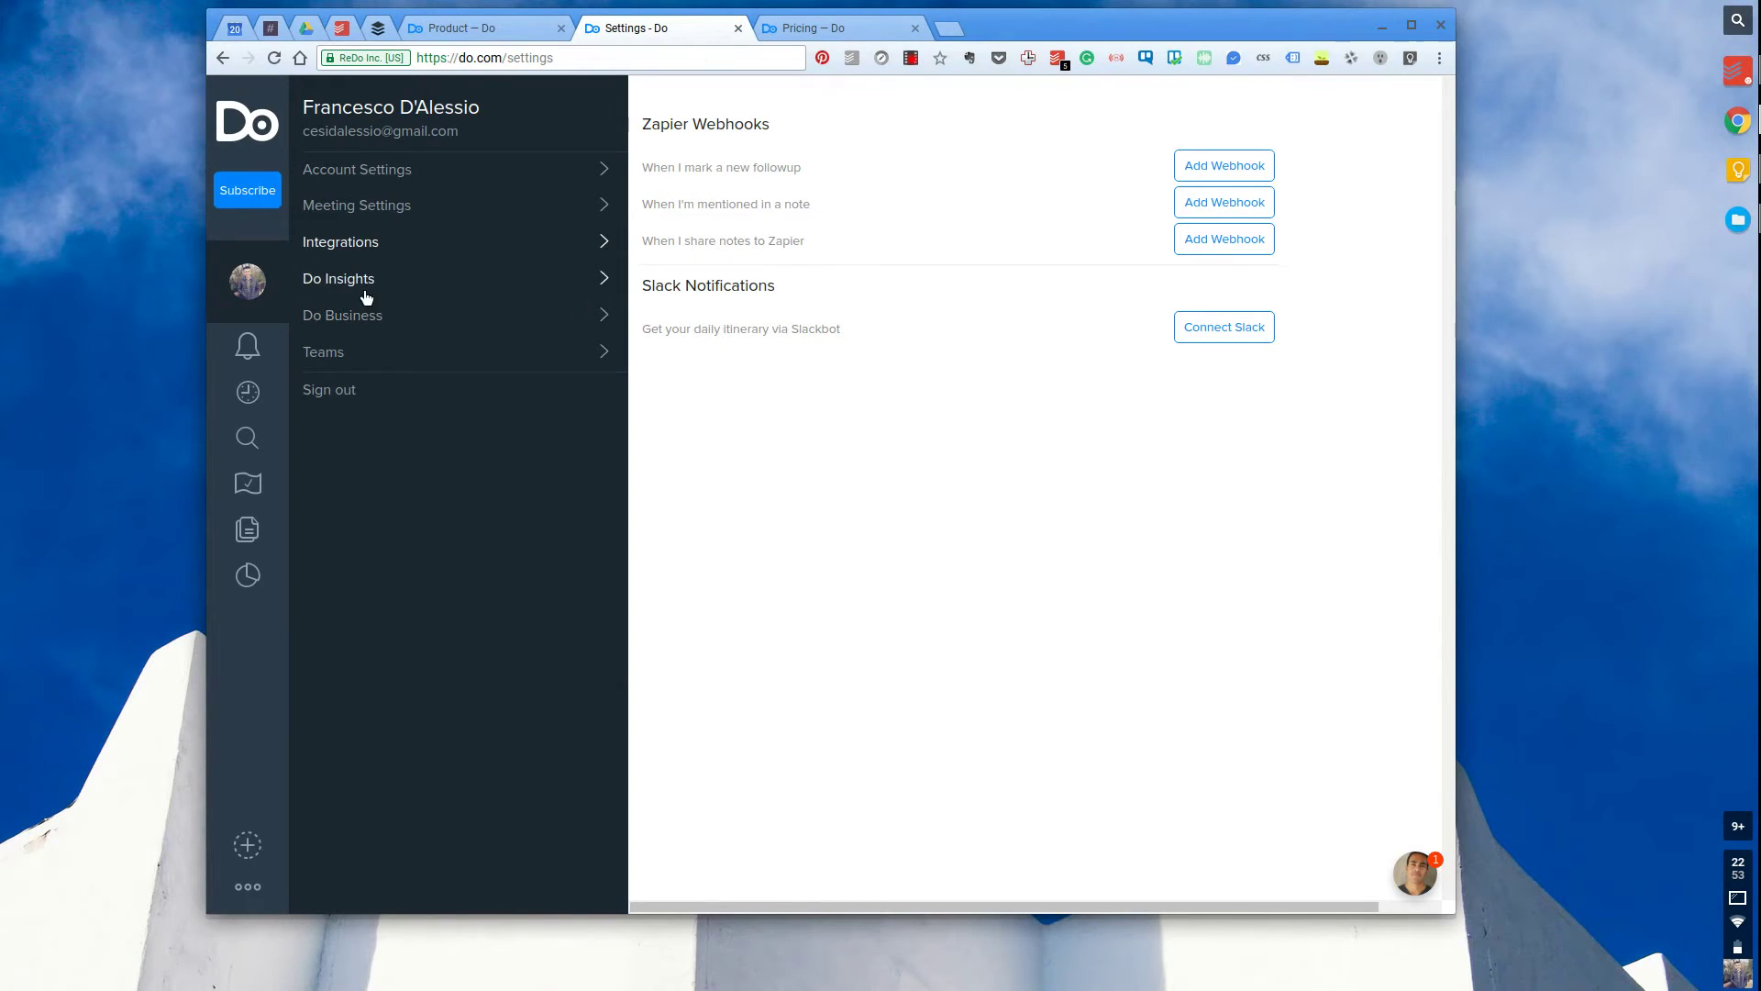
left_click(359, 358)
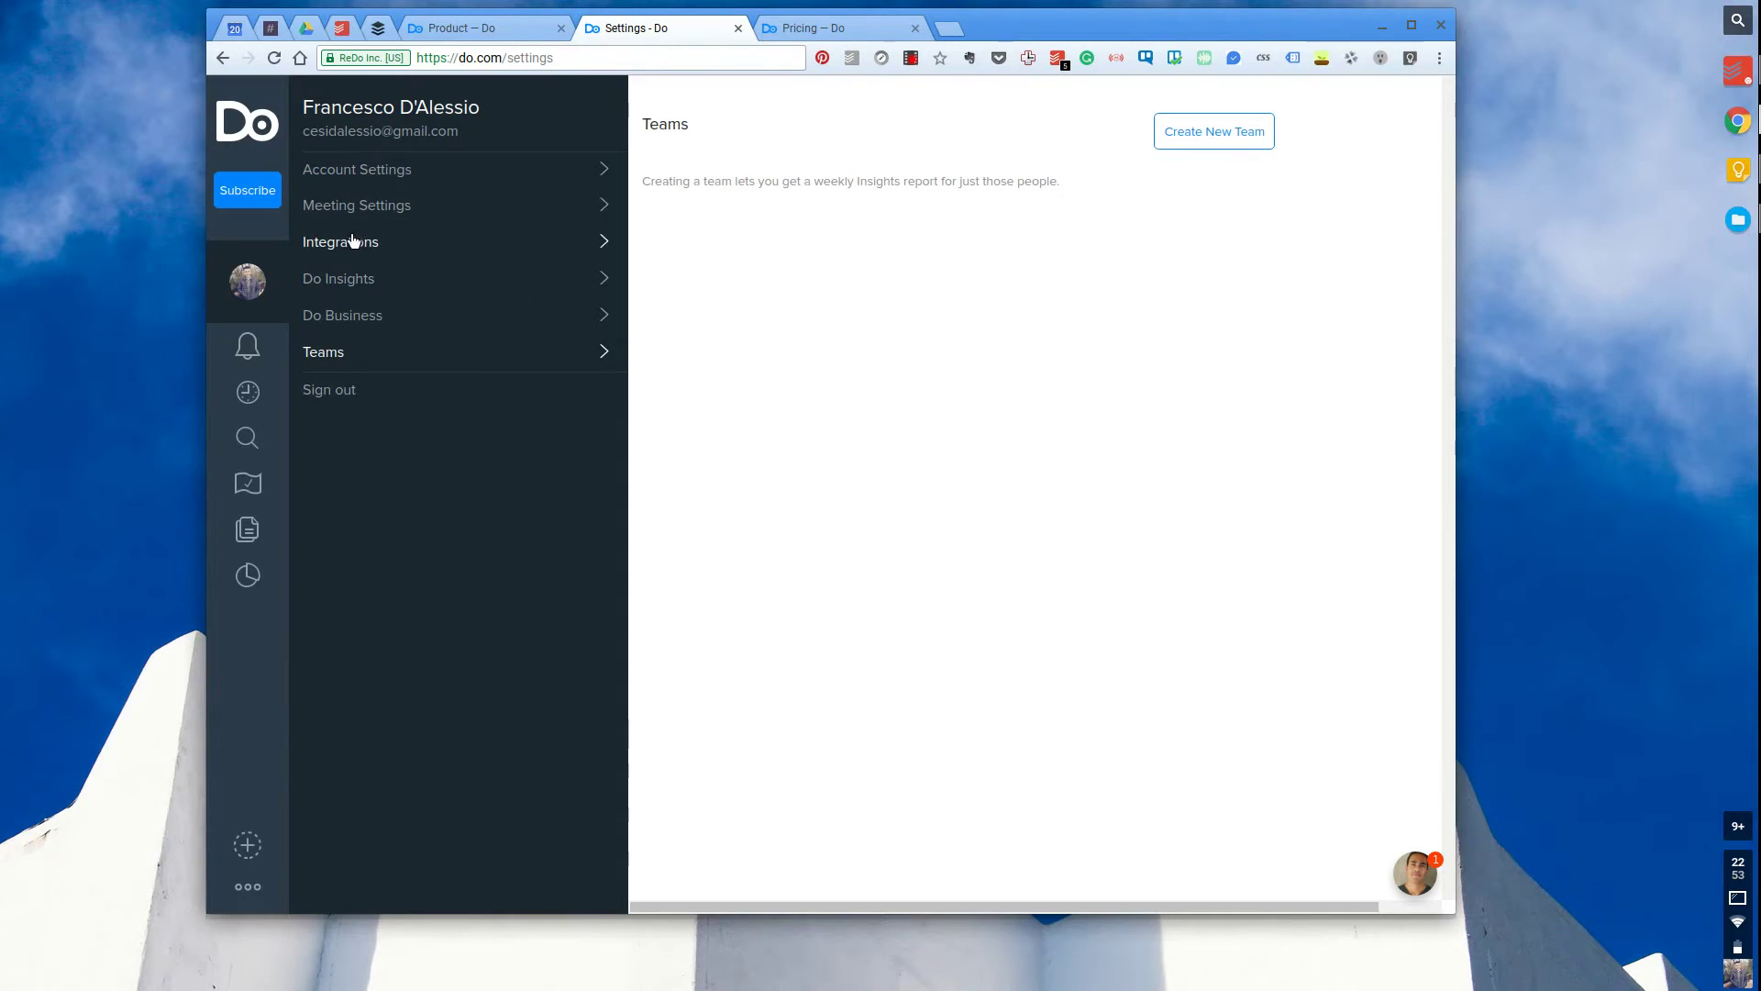
left_click(254, 301)
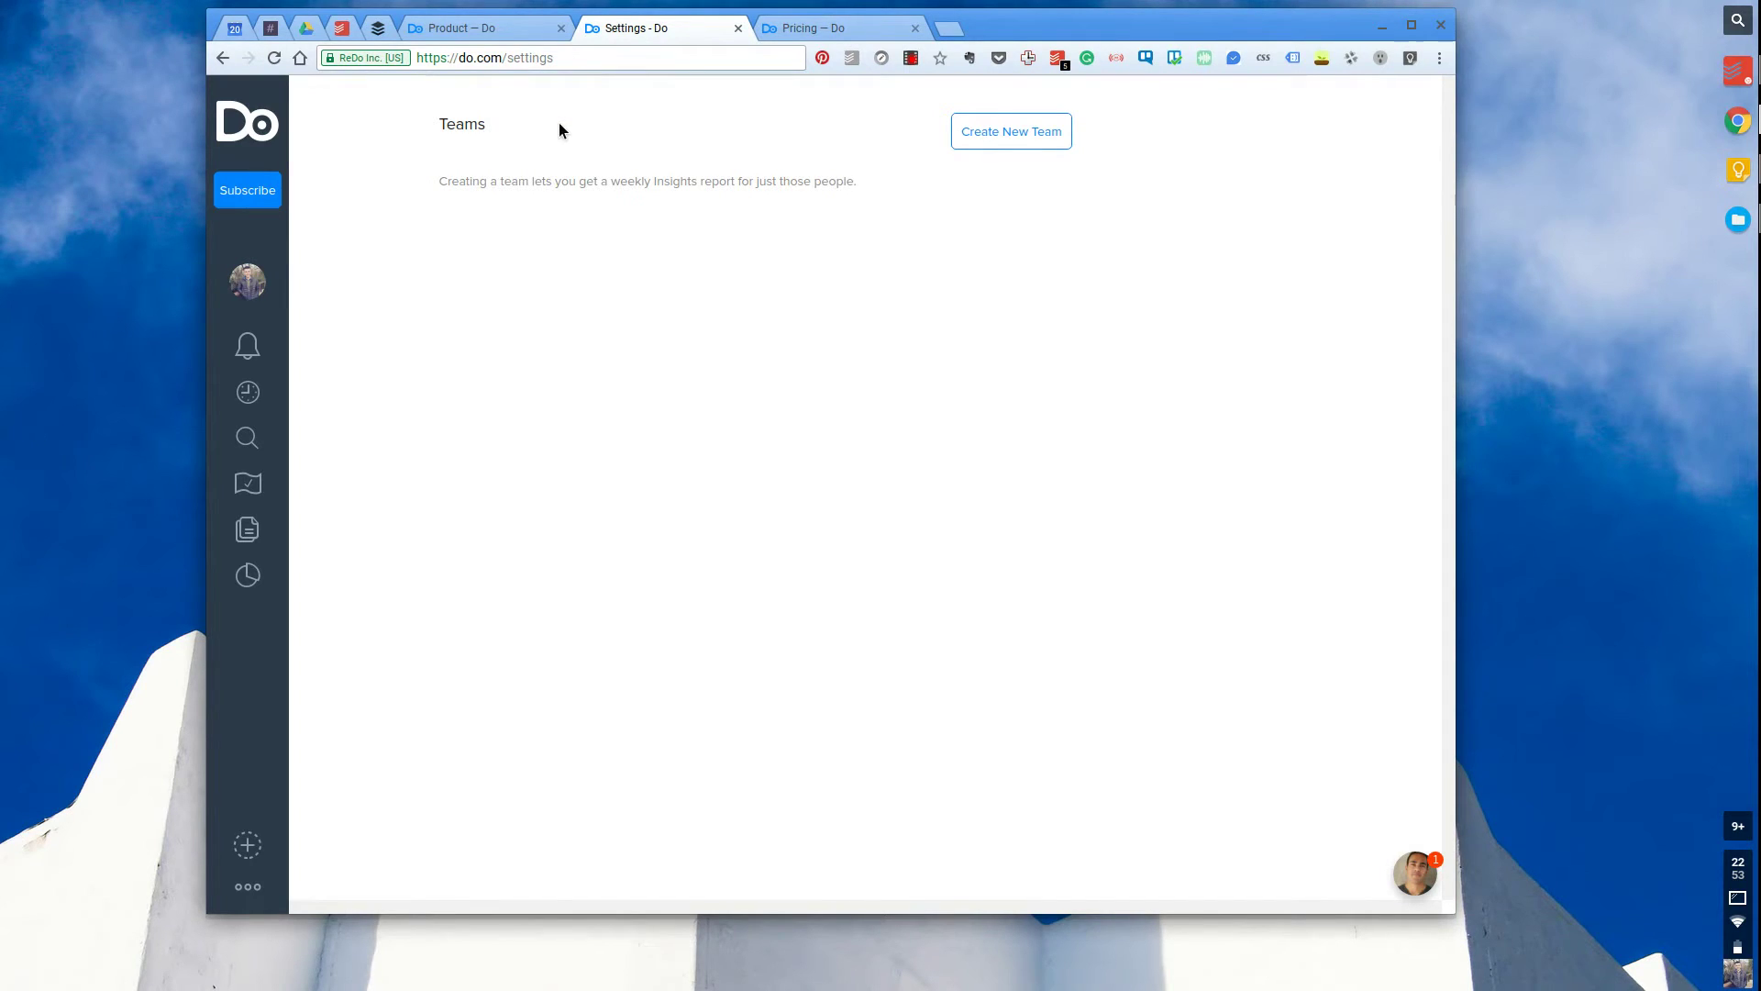
- From the dashboard, subscribe to Do Business for Just Myself and reach the $10/month or $100/year billing step
left_click(257, 161)
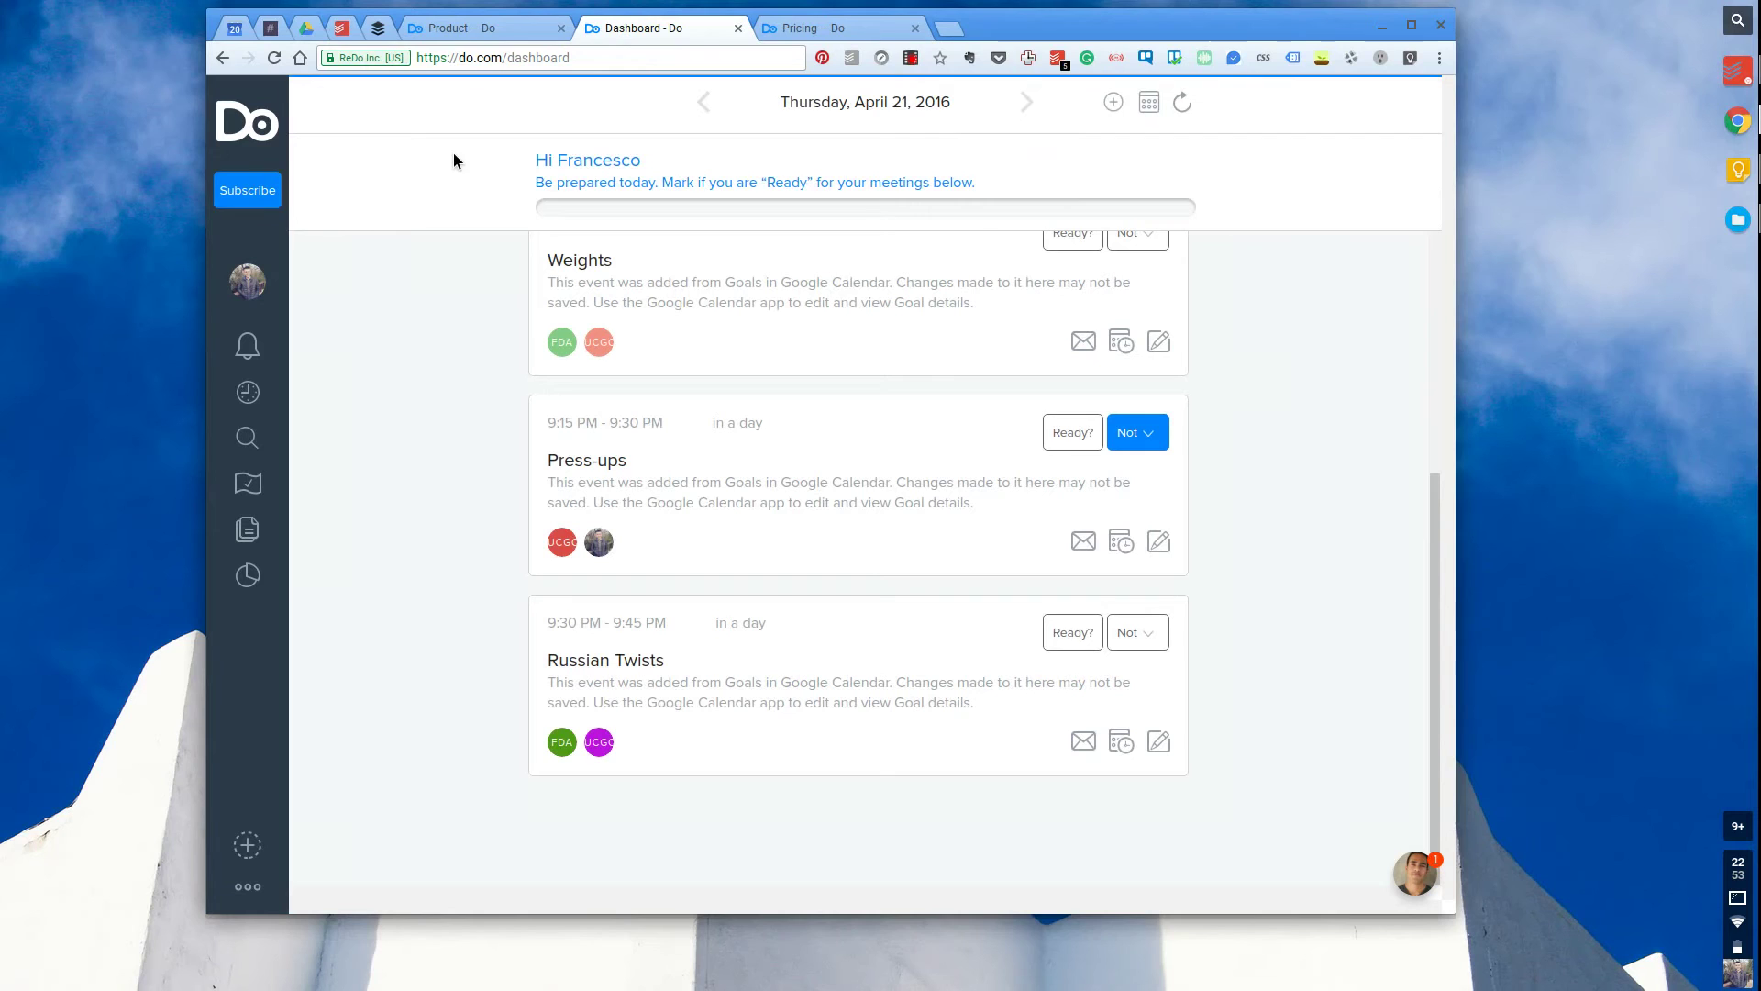
scroll(659, 317, "up", 3)
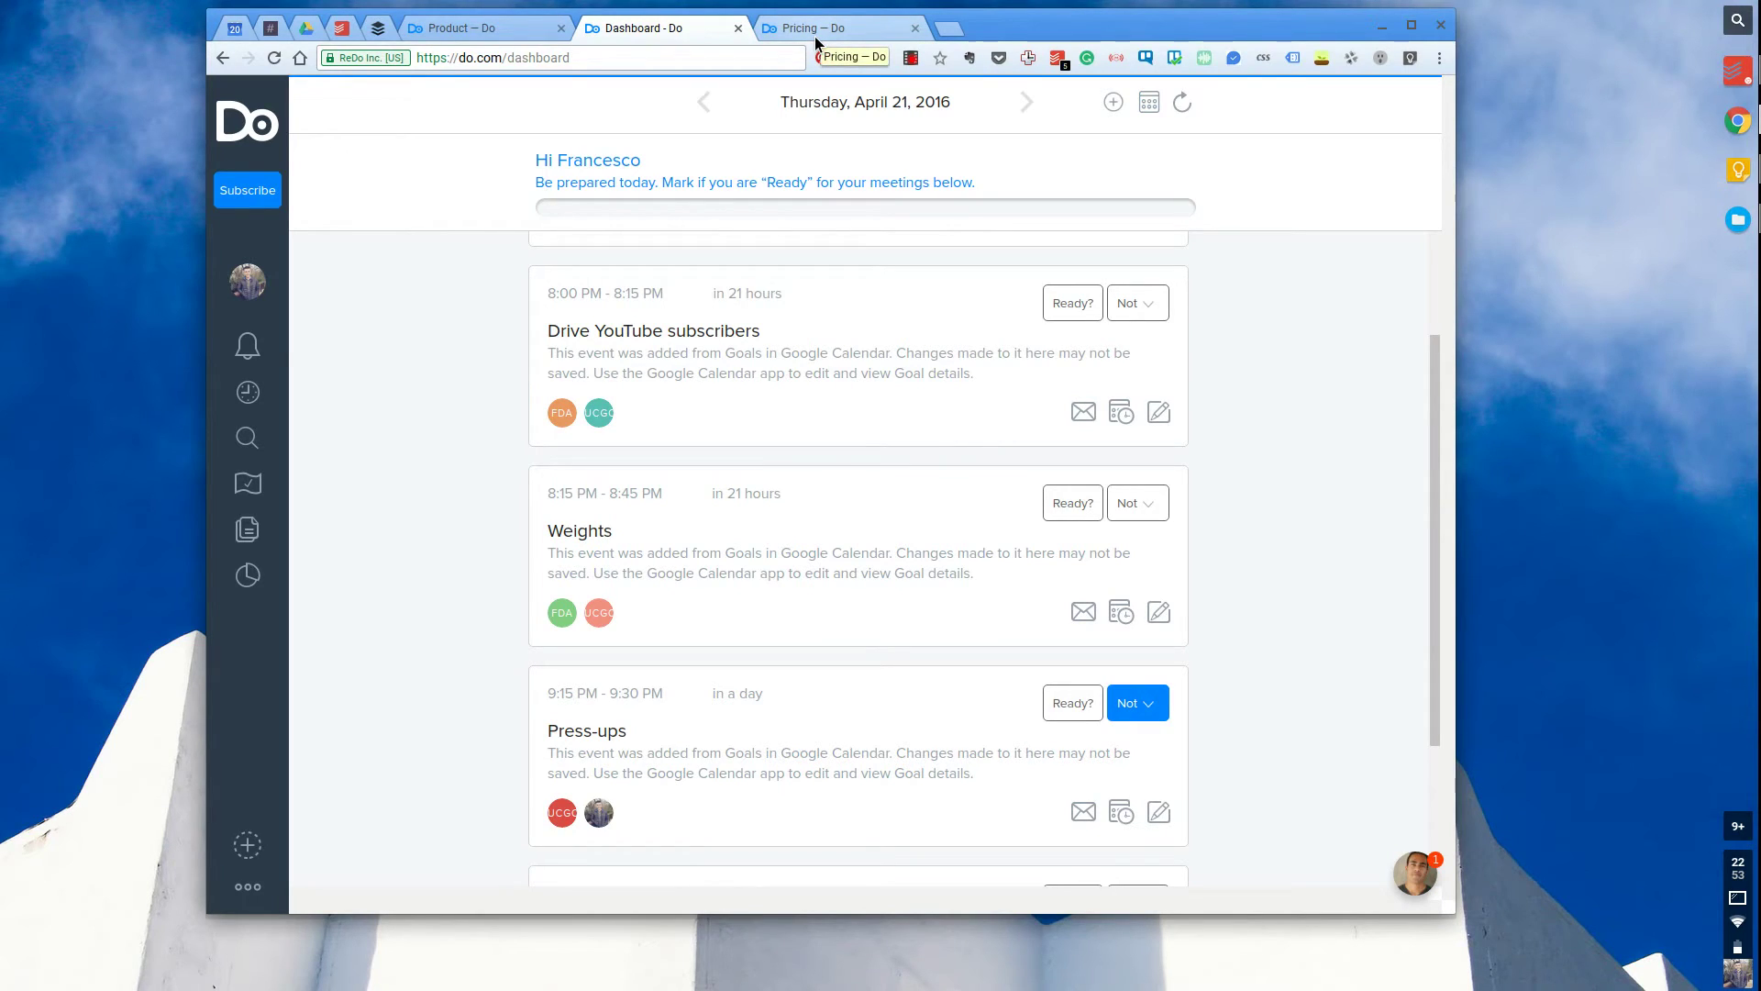
left_click(266, 193)
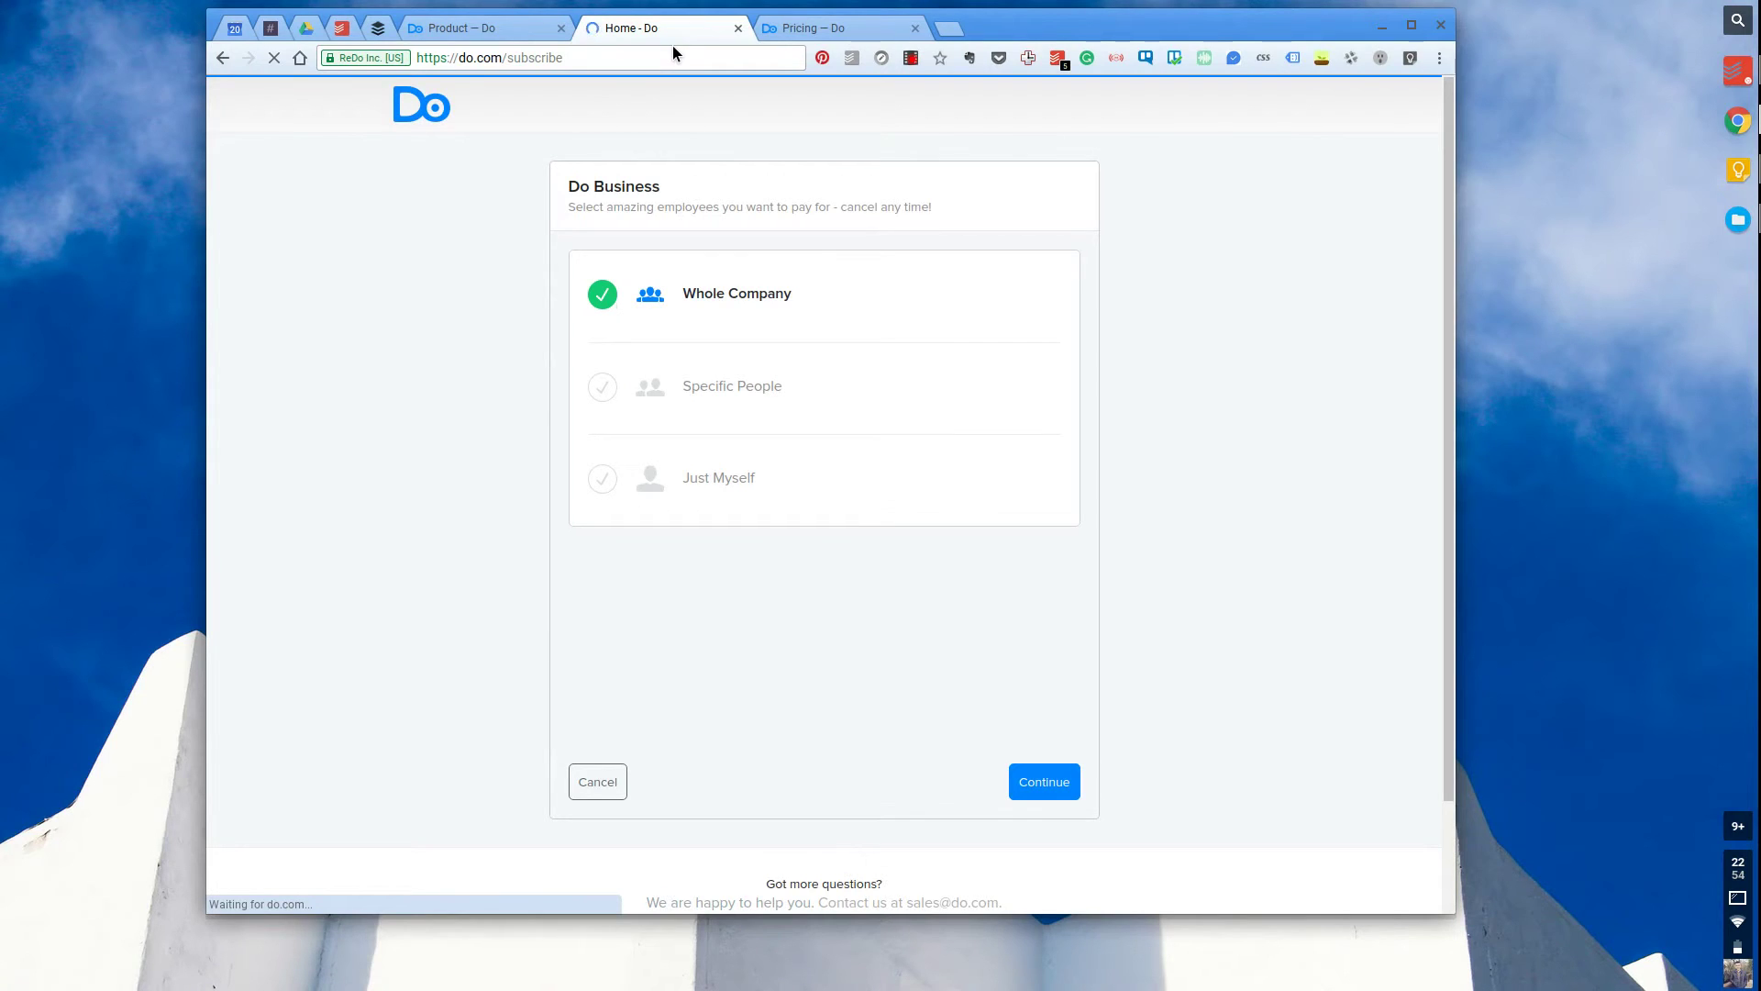
left_click(612, 477)
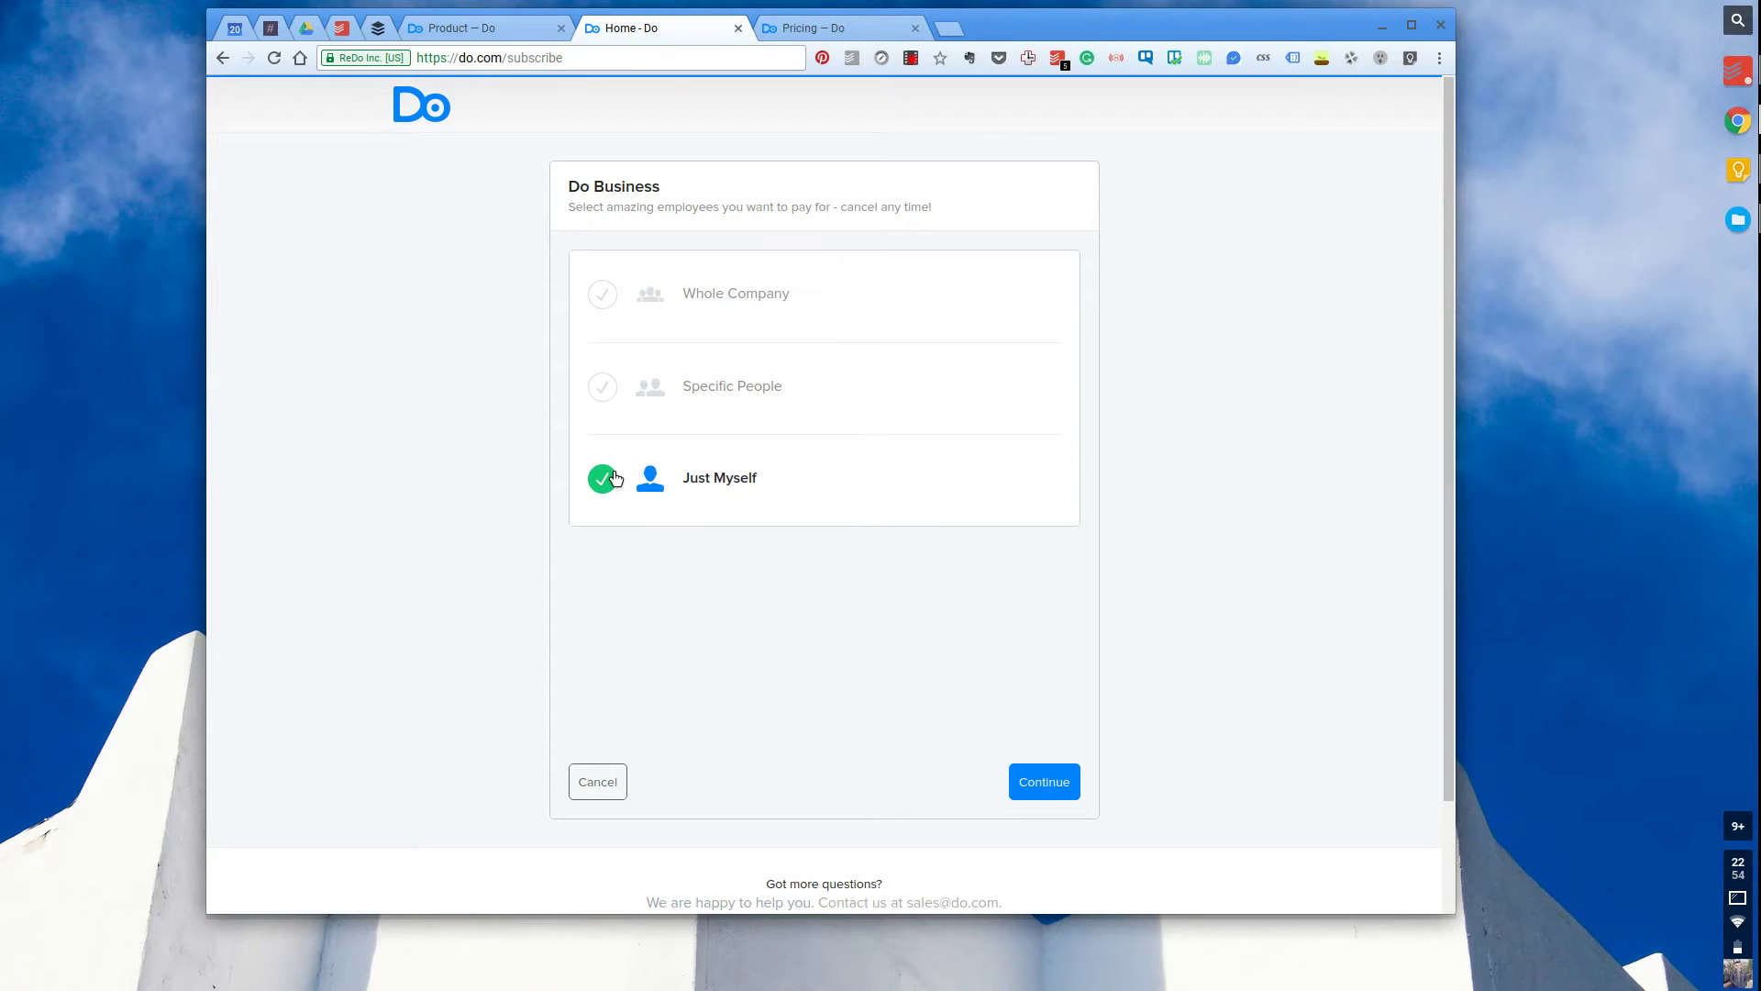
left_click(1053, 782)
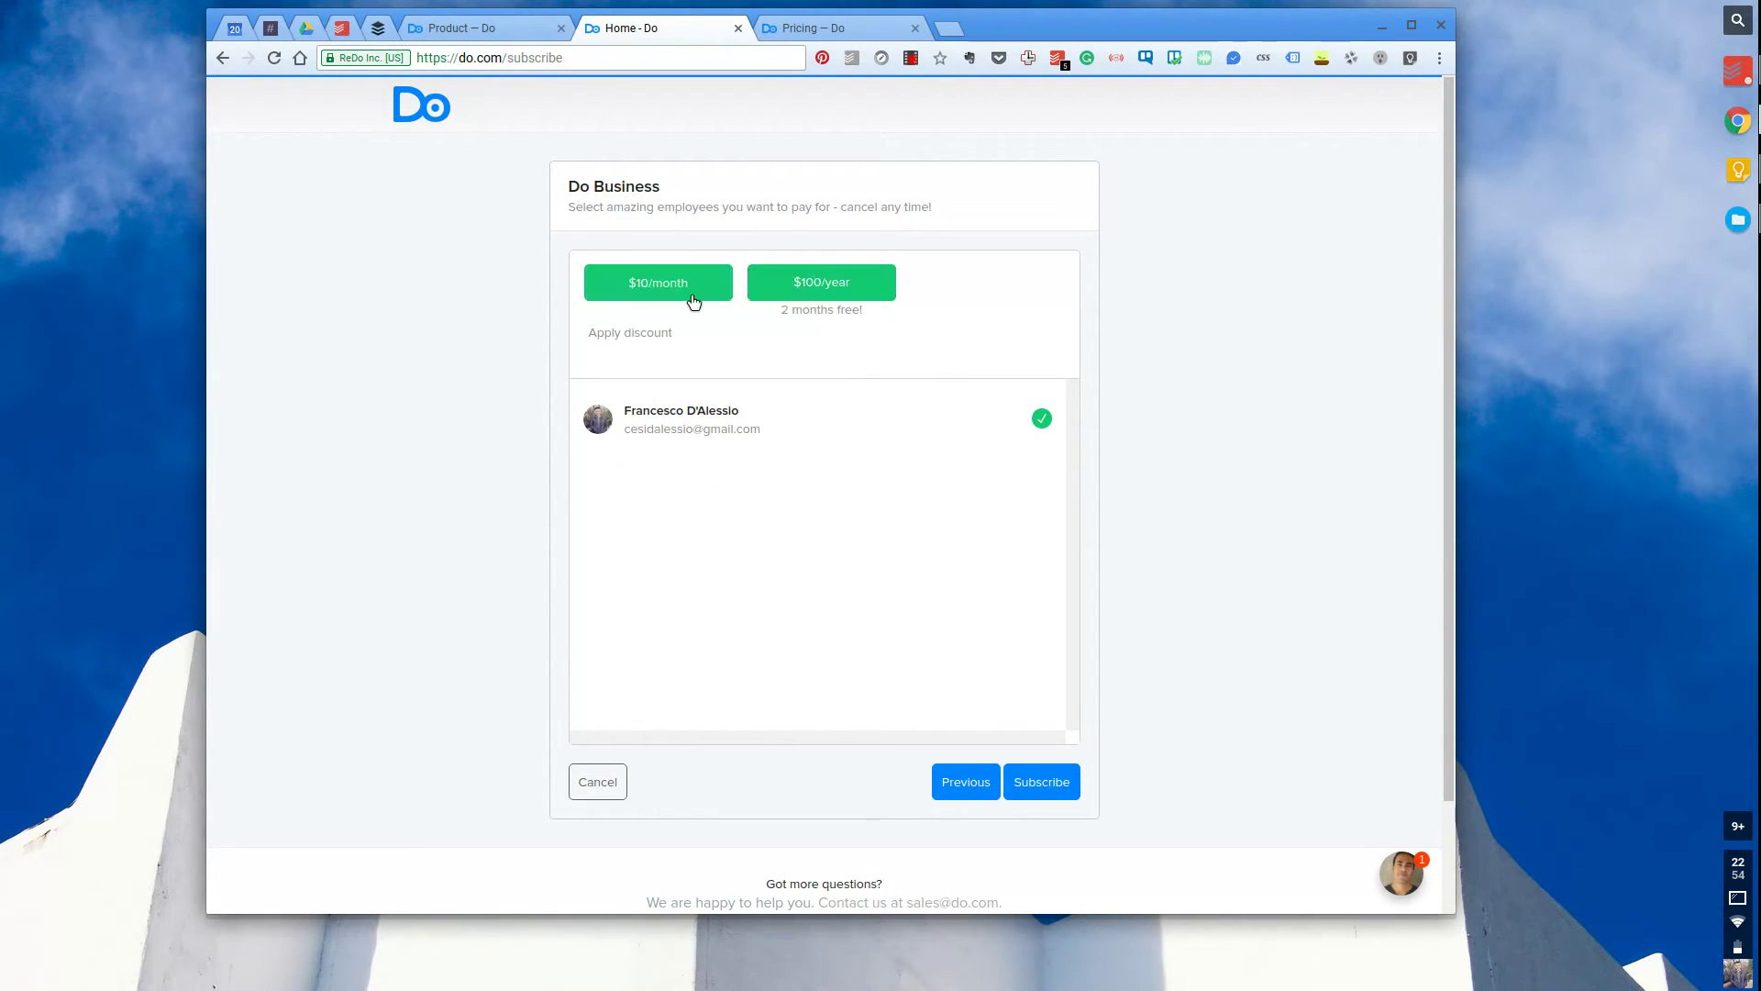
- Switch the Do Business subscription to Specific People and view its billing step
left_click(966, 782)
left_click(695, 390)
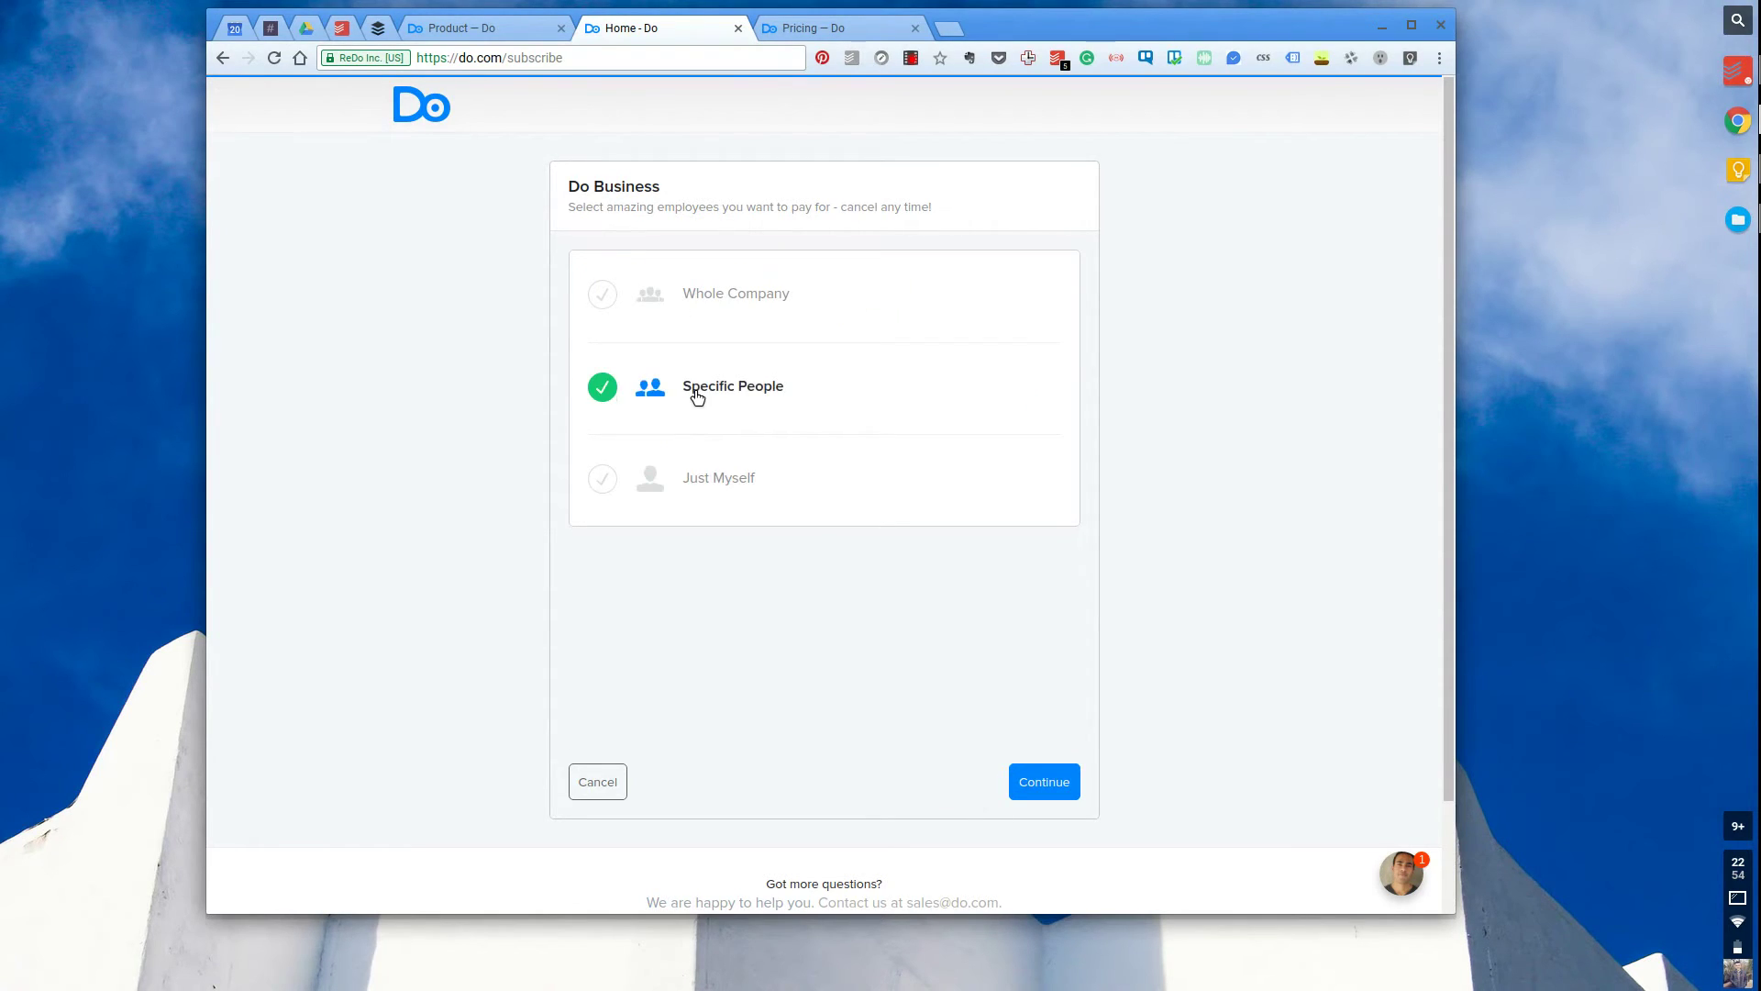
left_click(1042, 780)
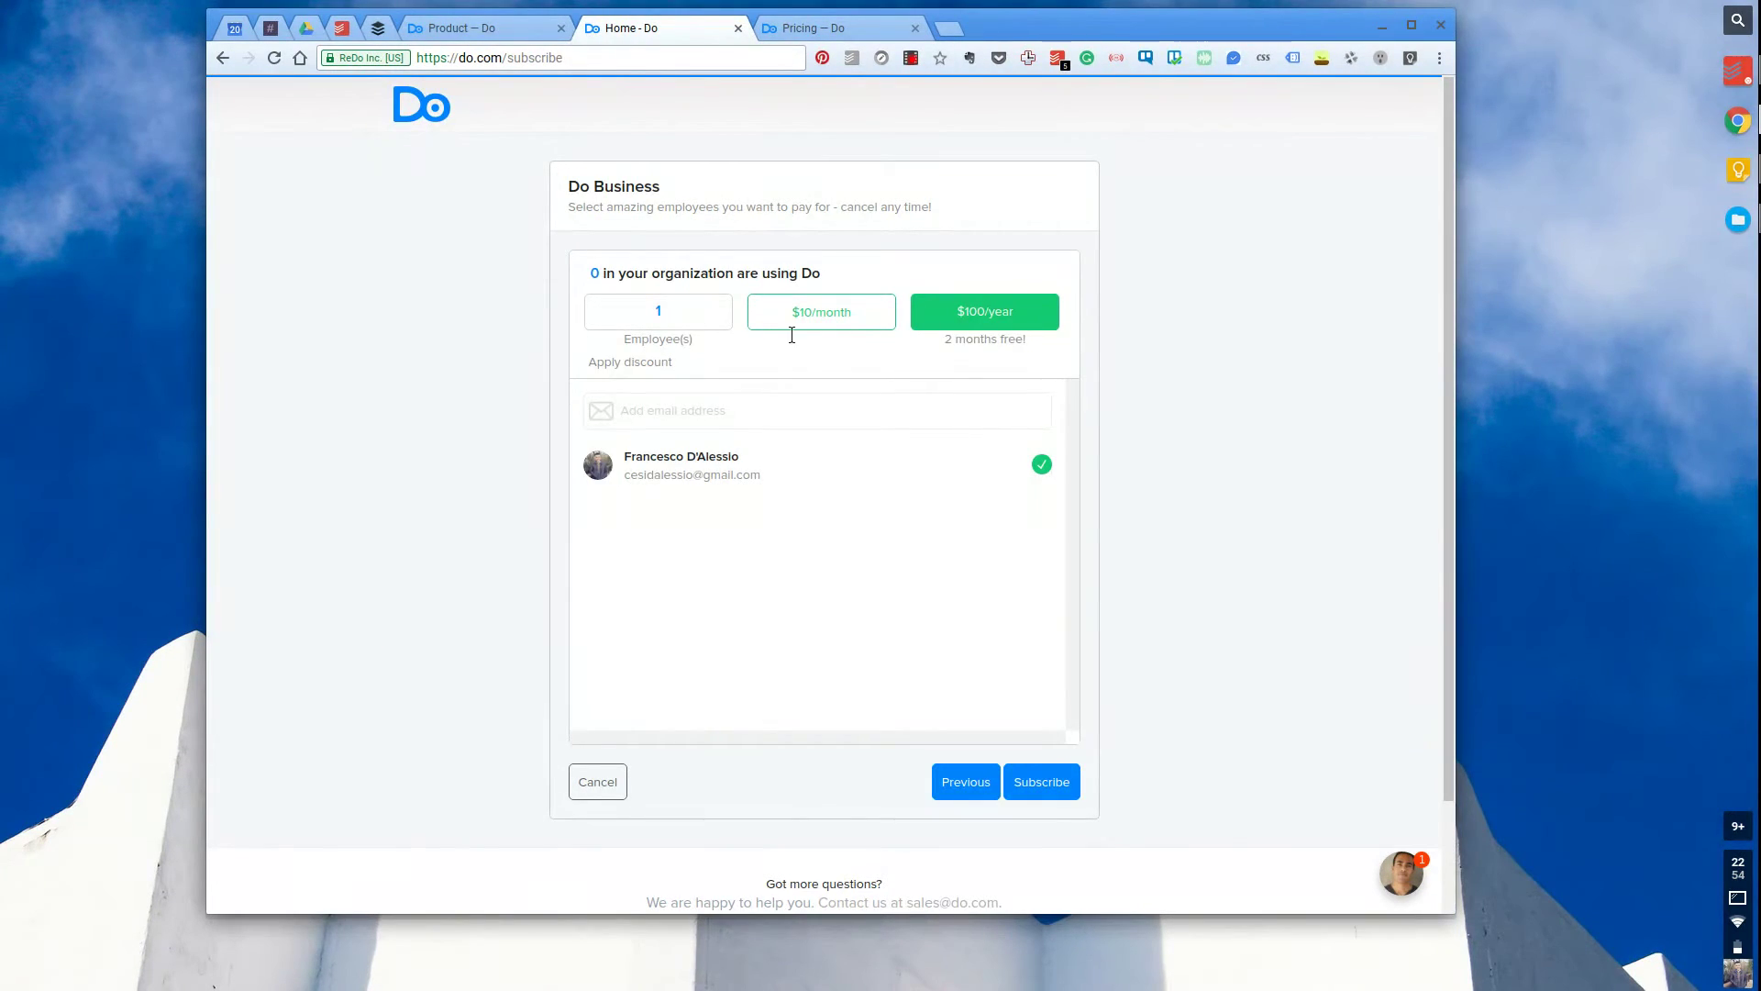
- Choose Whole Company, pick the $100/year plan, then return to the who-to-pay-for choice
left_click(967, 781)
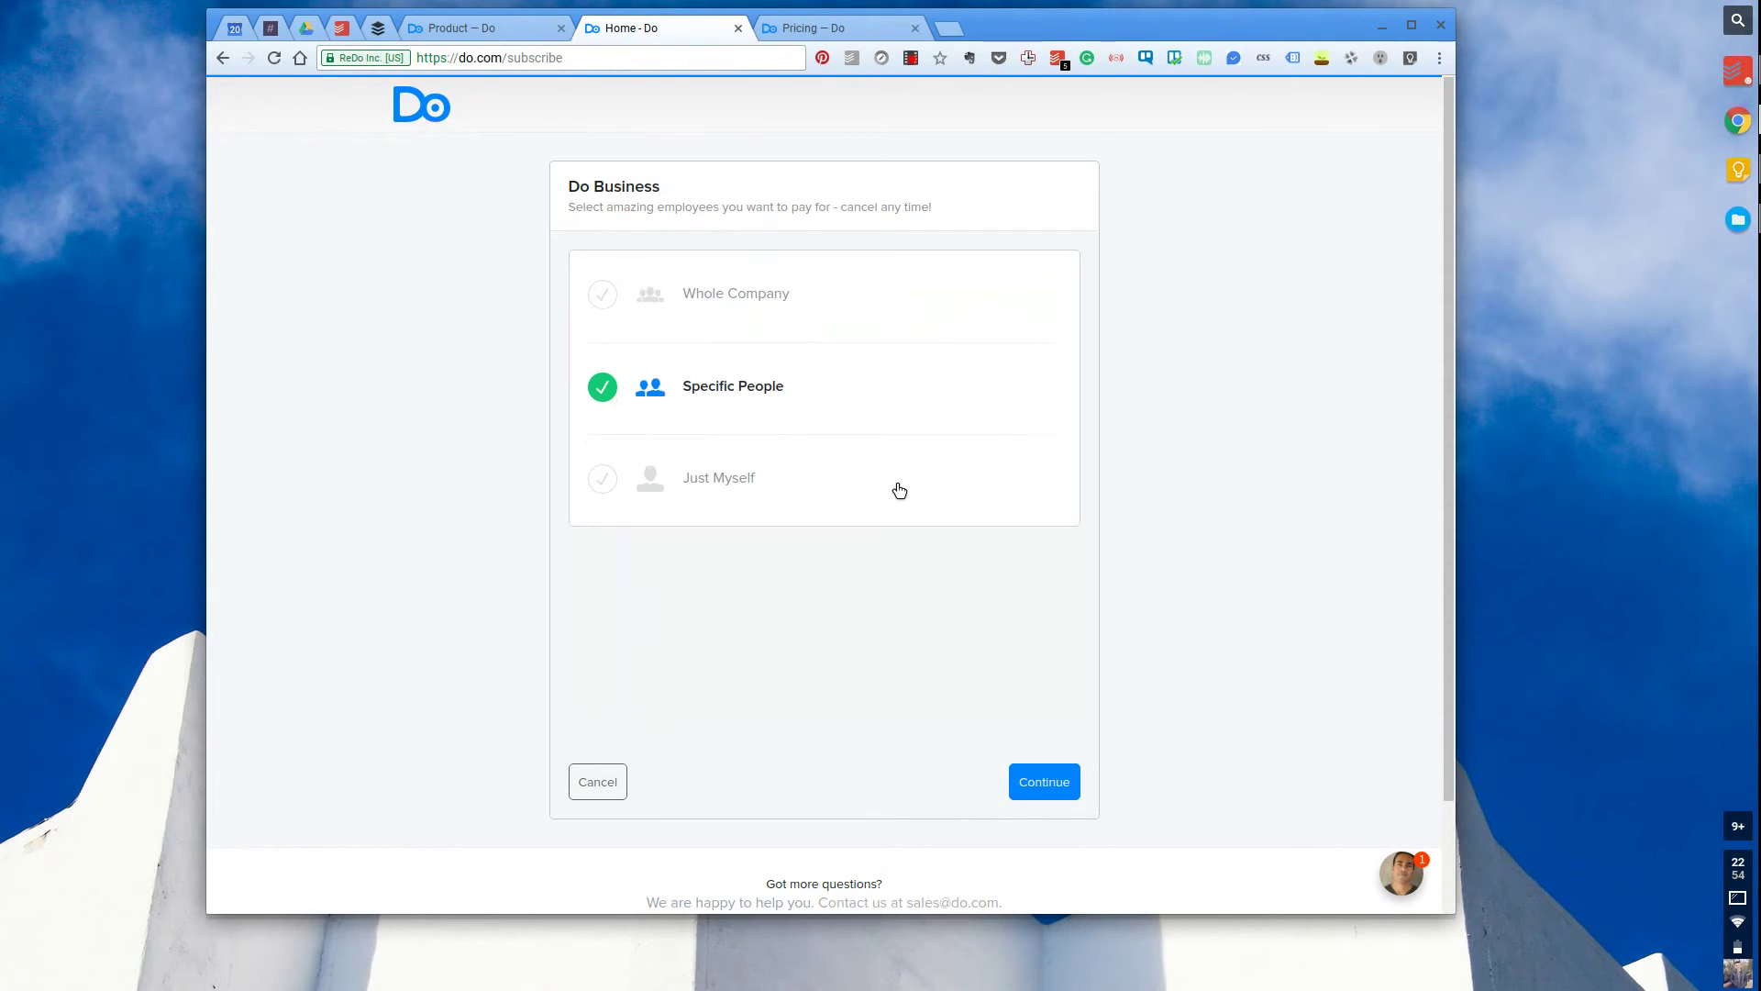
left_click(736, 285)
left_click(1064, 791)
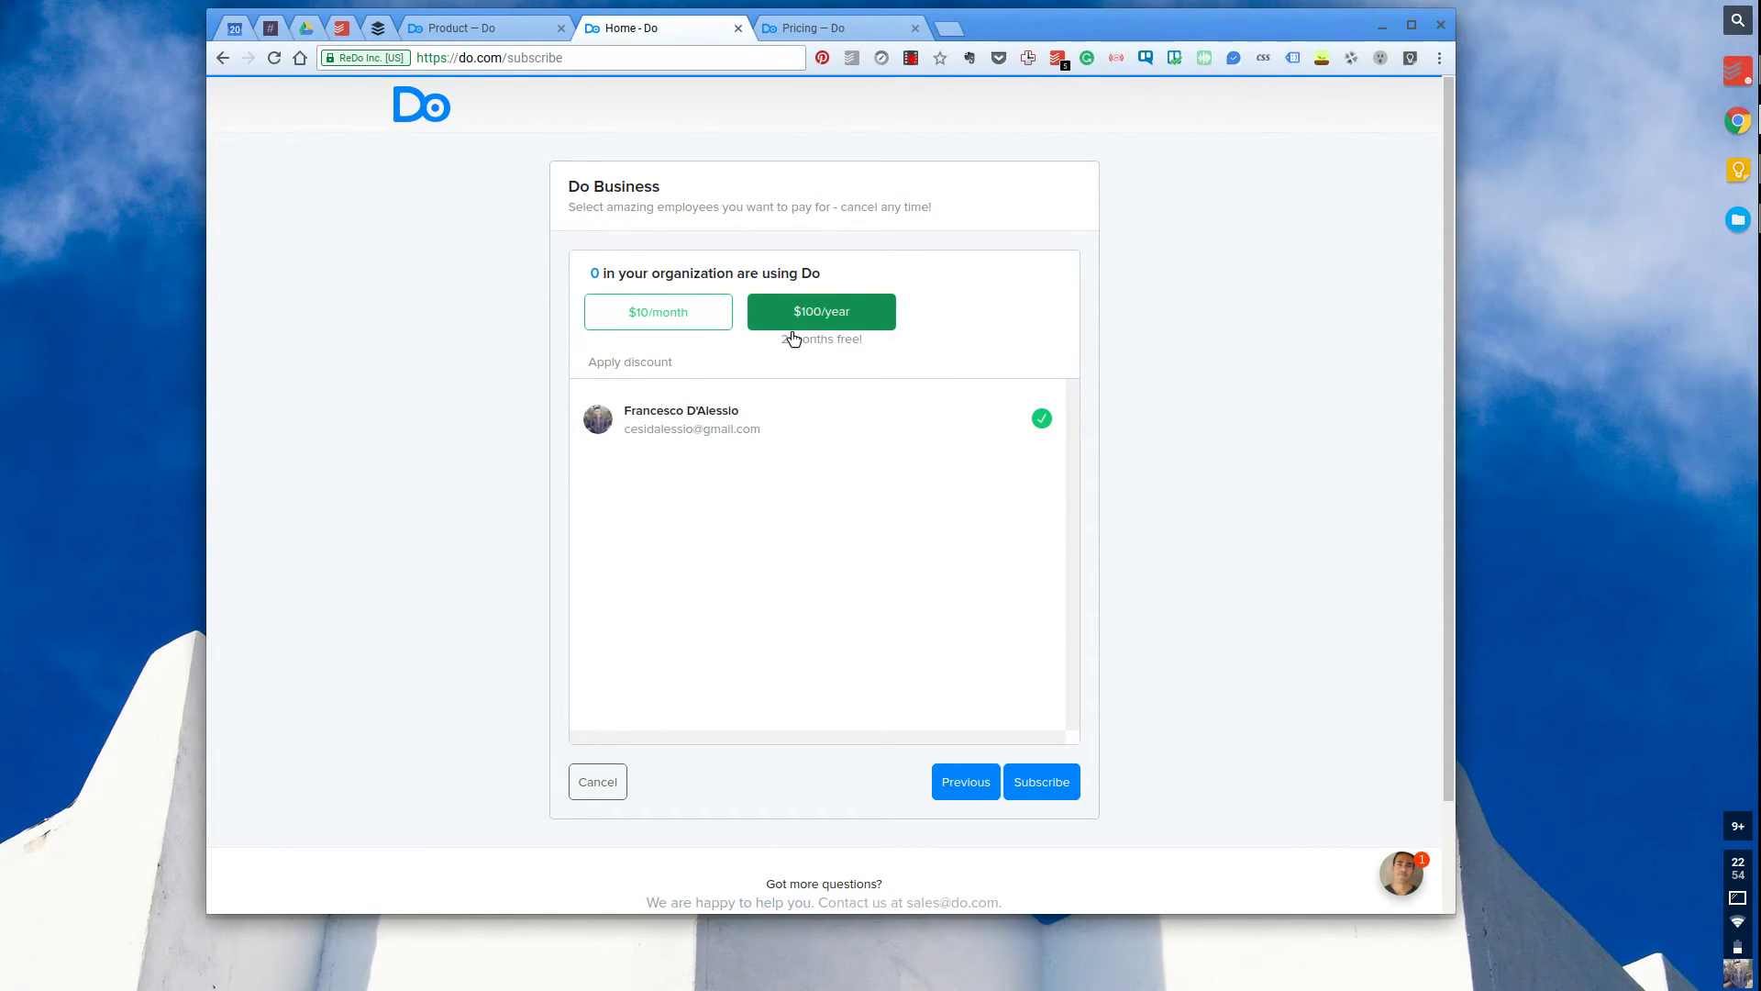
left_click(828, 332)
left_click(957, 786)
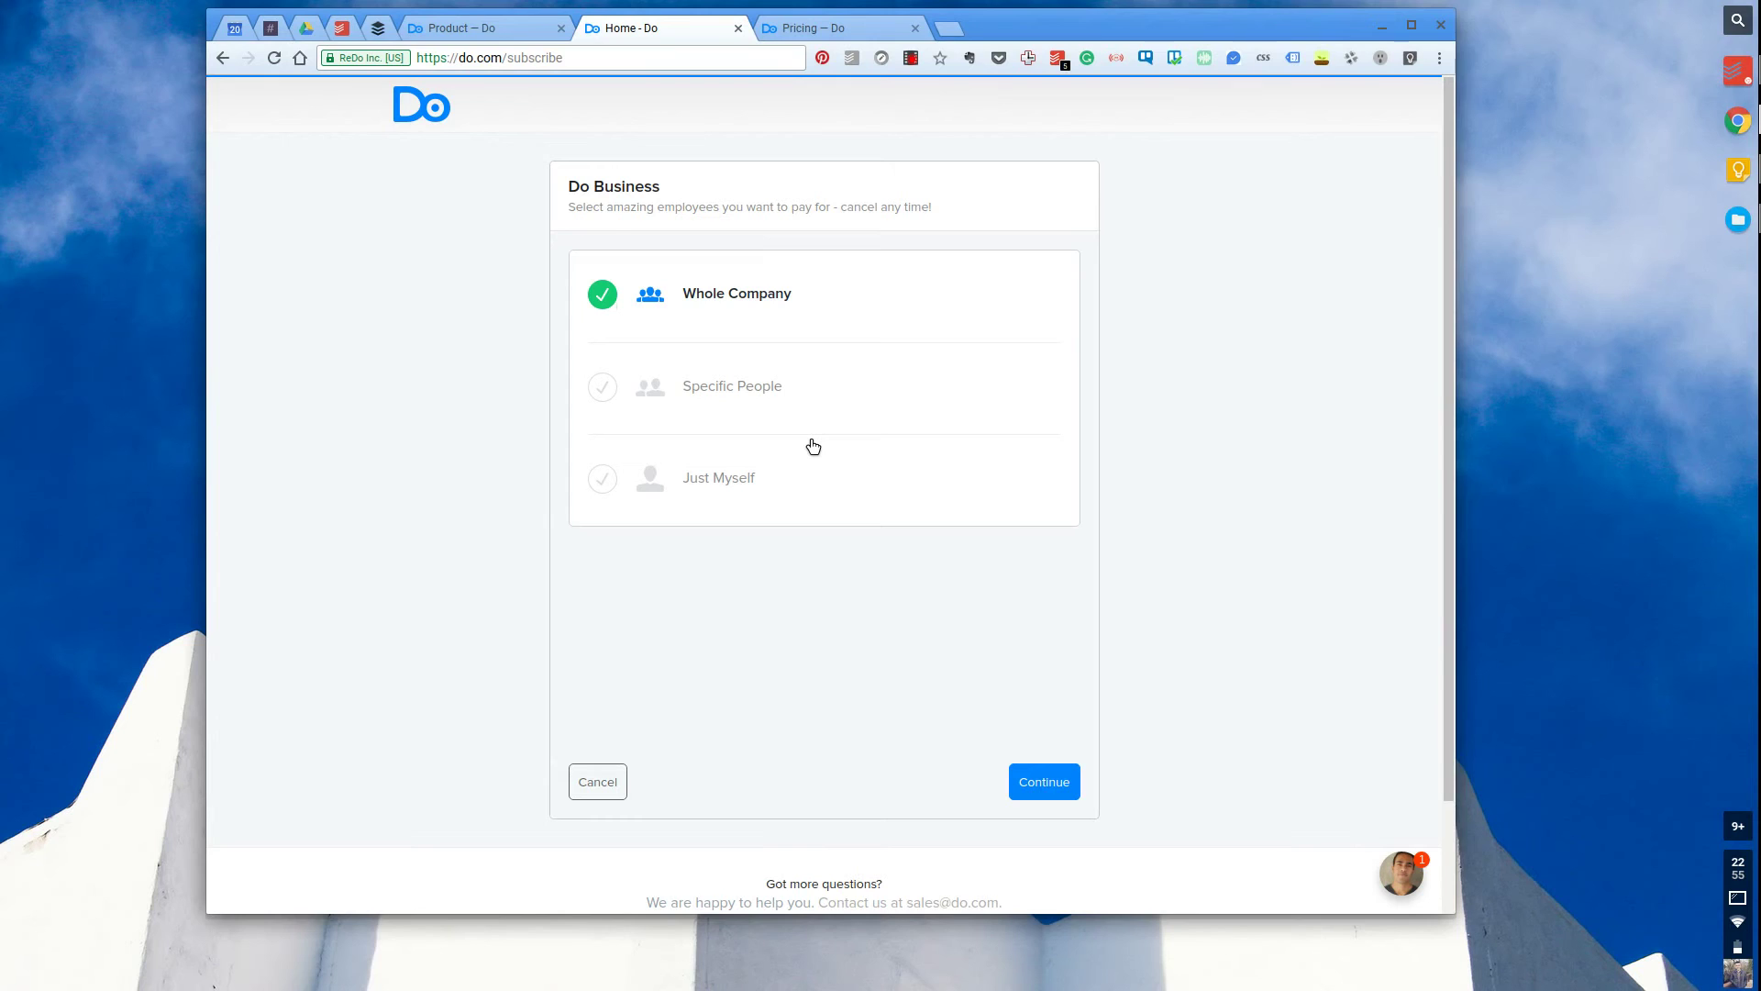
left_click(541, 35)
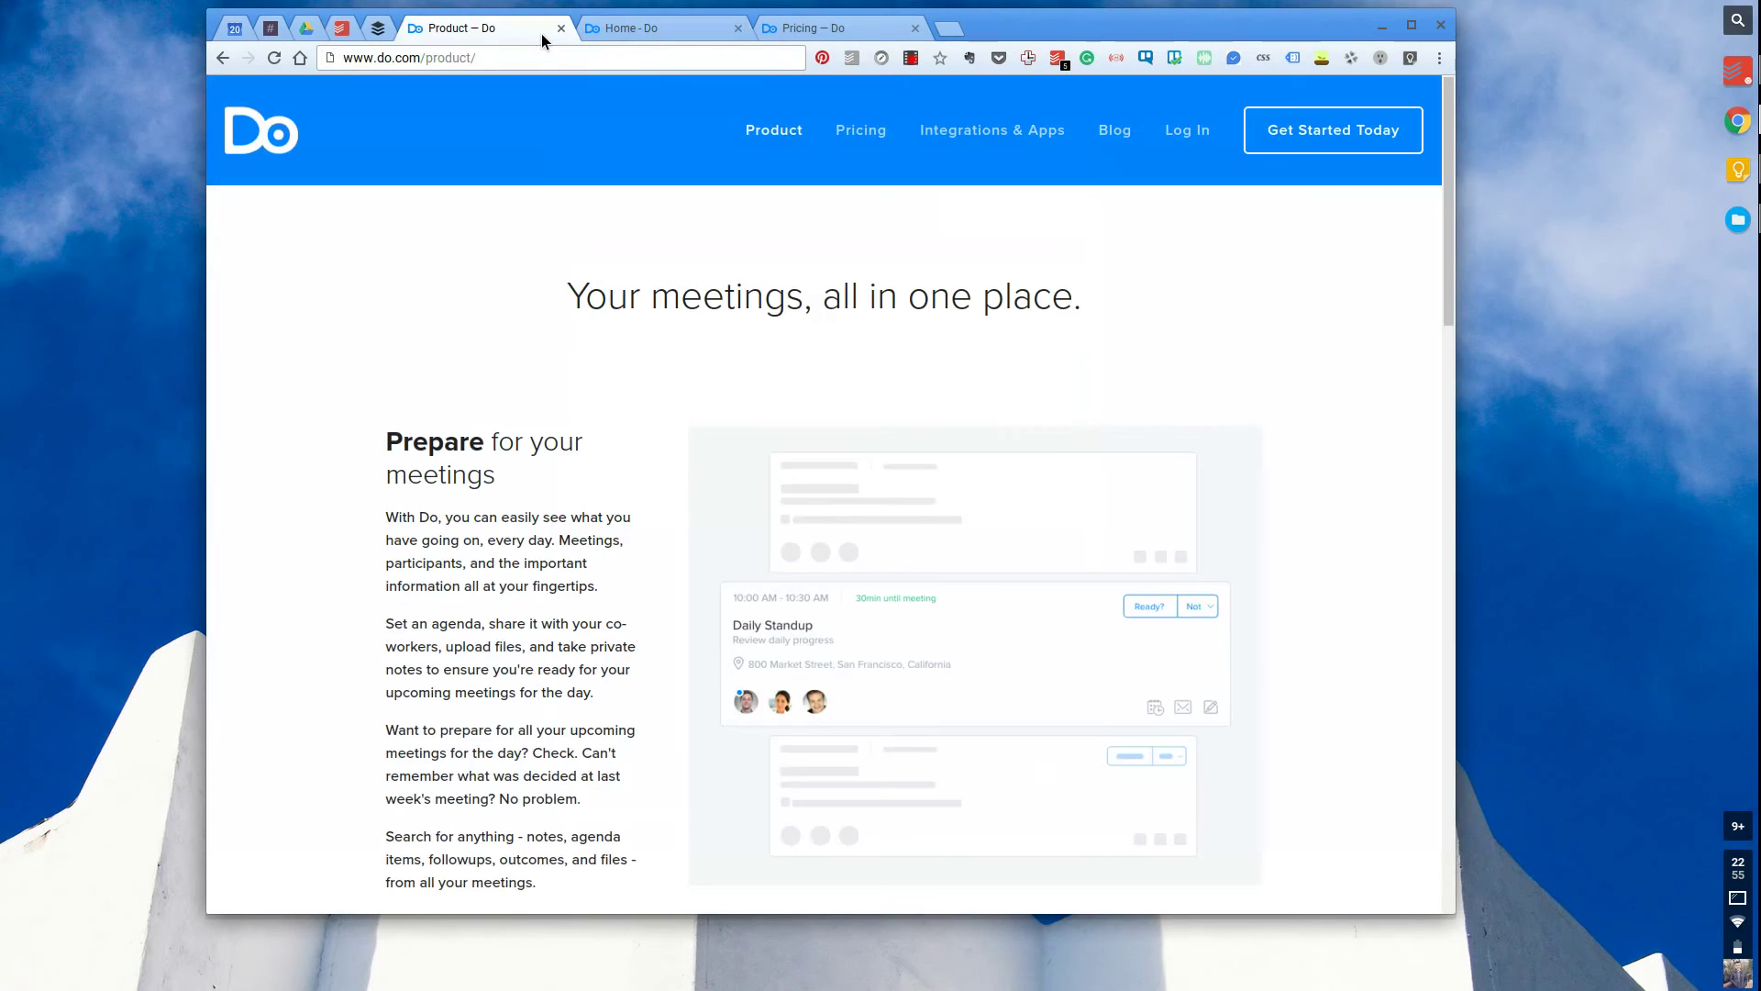
scroll(803, 496, "down", 12)
scroll(802, 495, "up", 15)
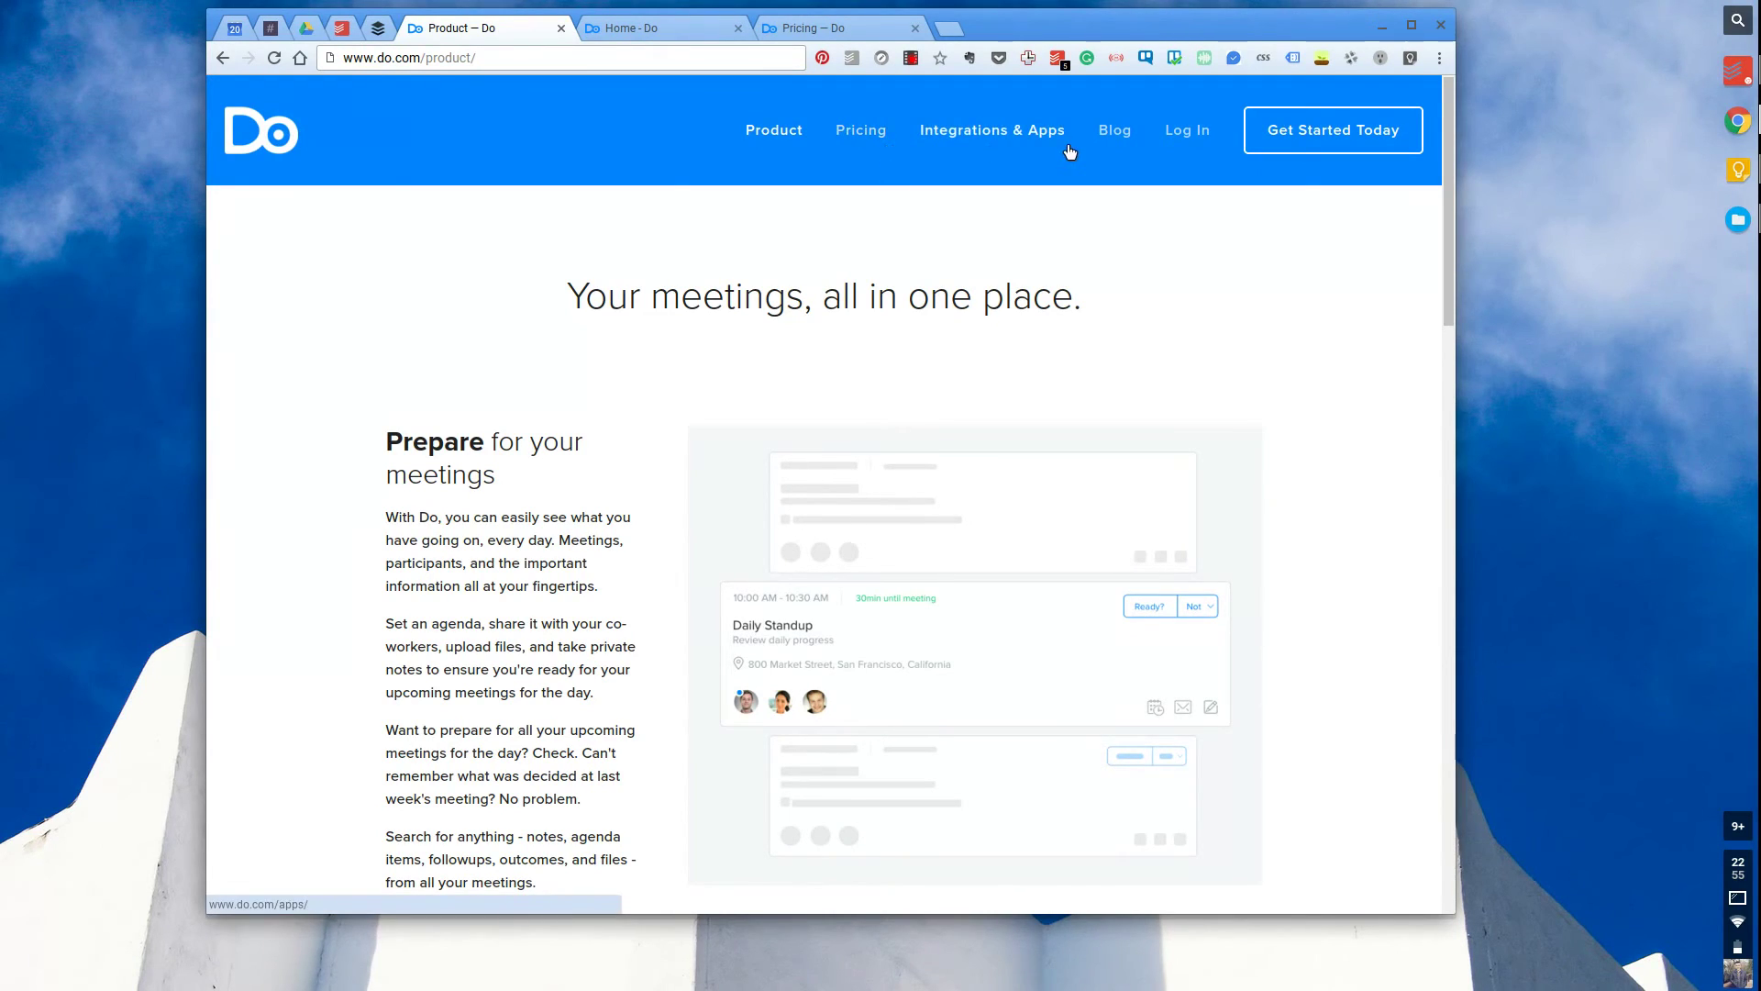
left_click(662, 30)
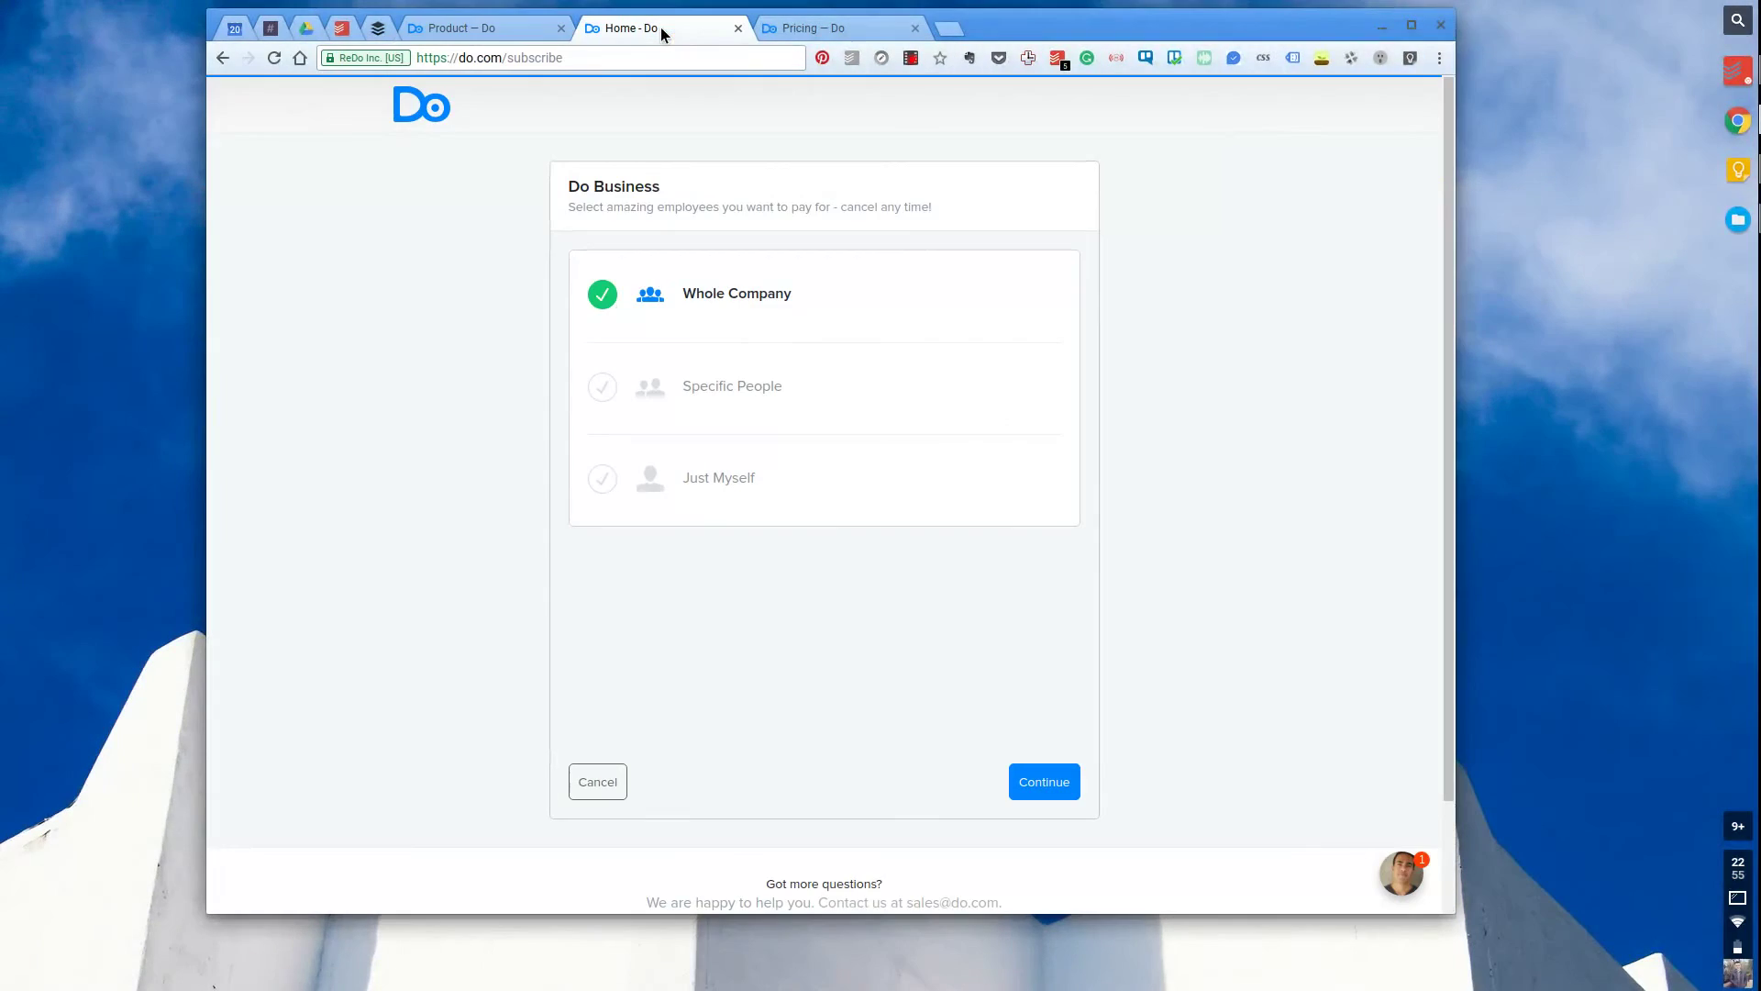
- Close the Home – Do tab and review the $10 per user per month pricing page features
left_click(738, 29)
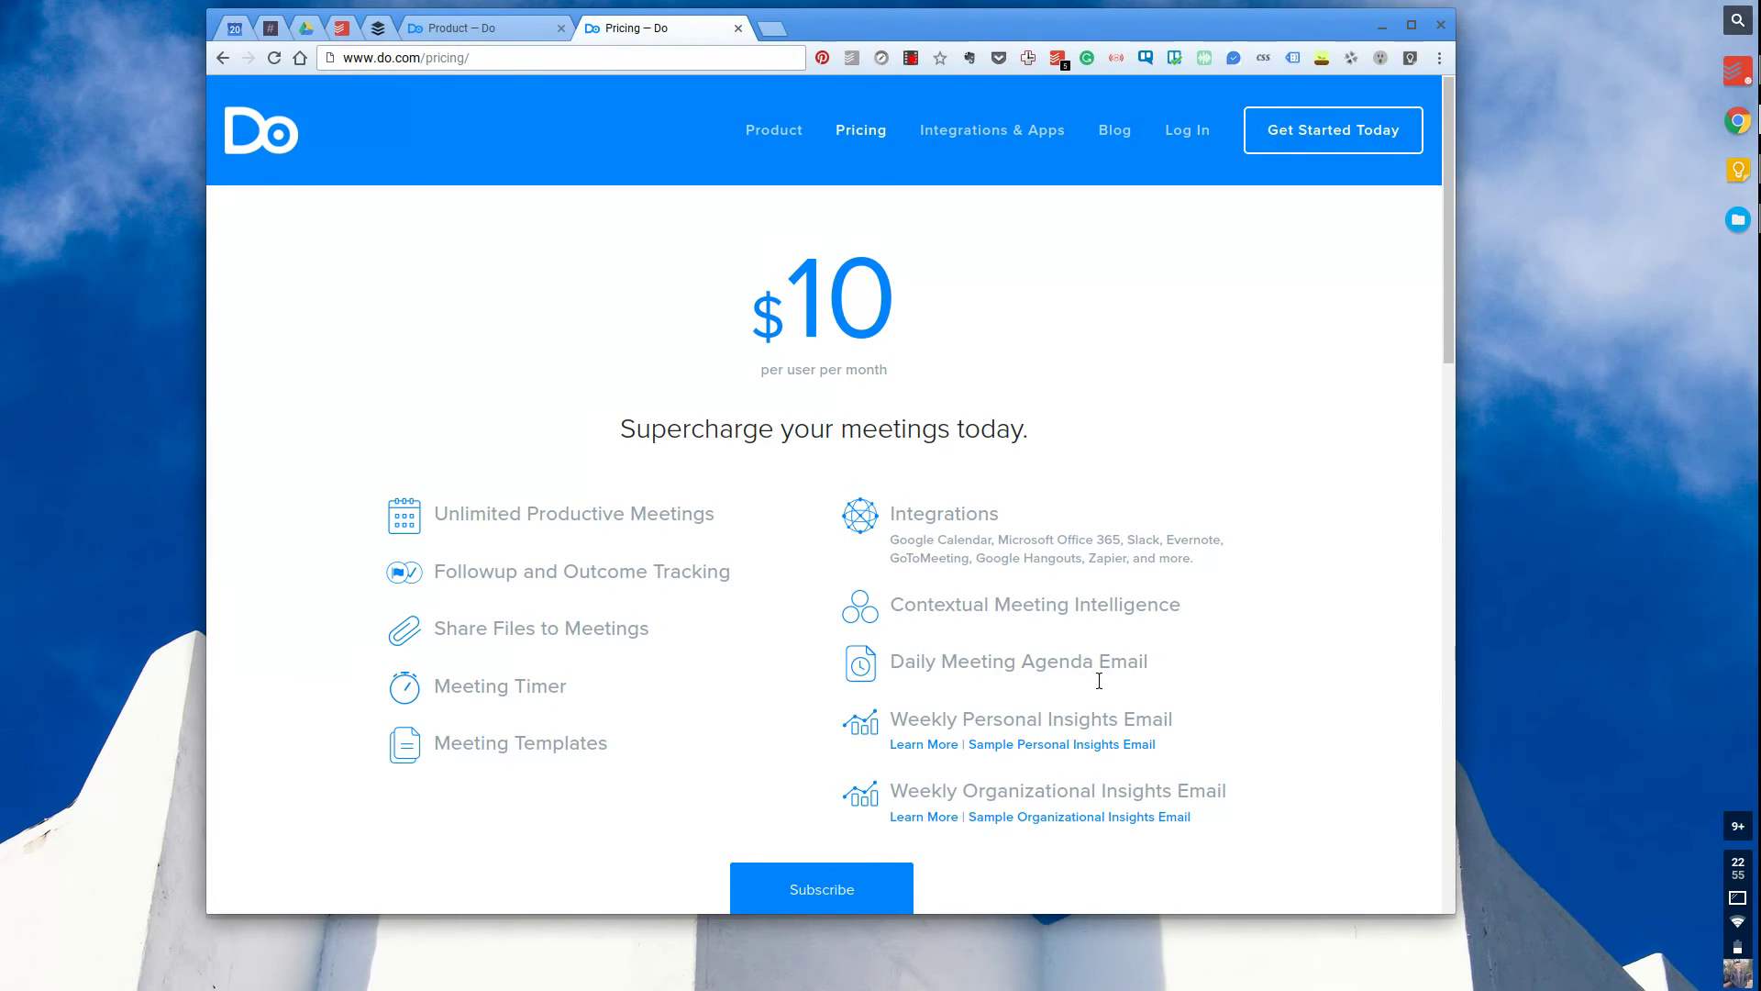
scroll(789, 605, "down", 2)
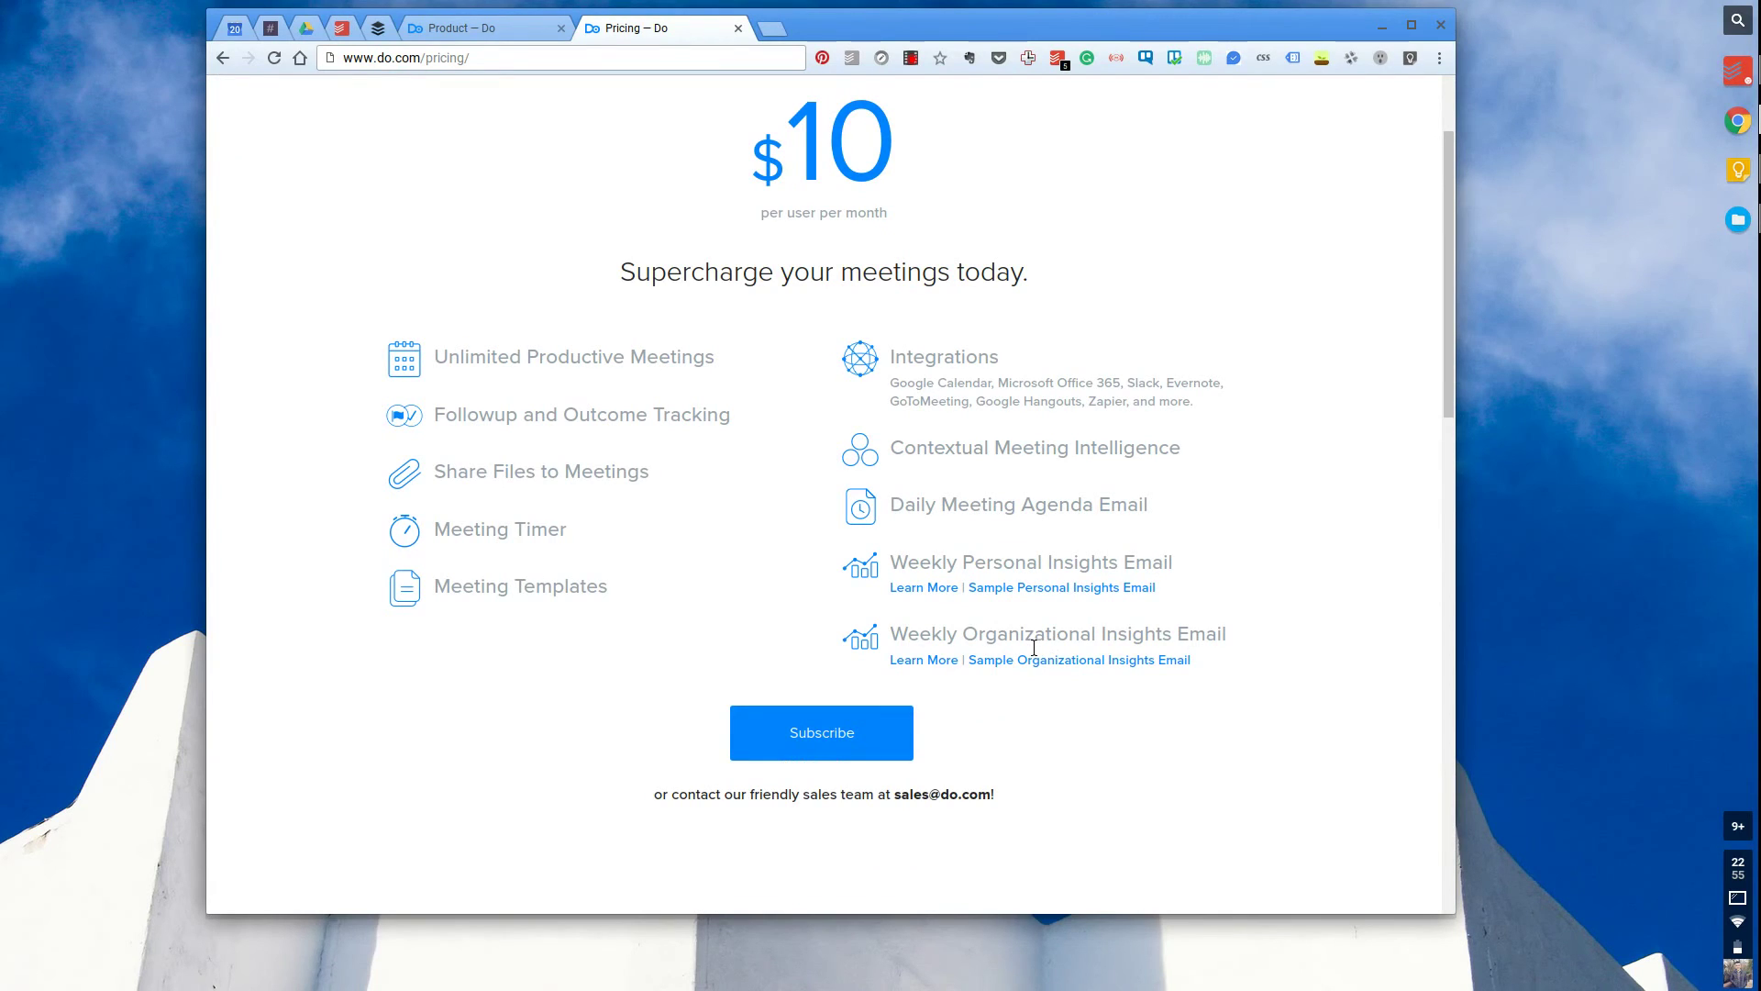
scroll(922, 620, "up", 2)
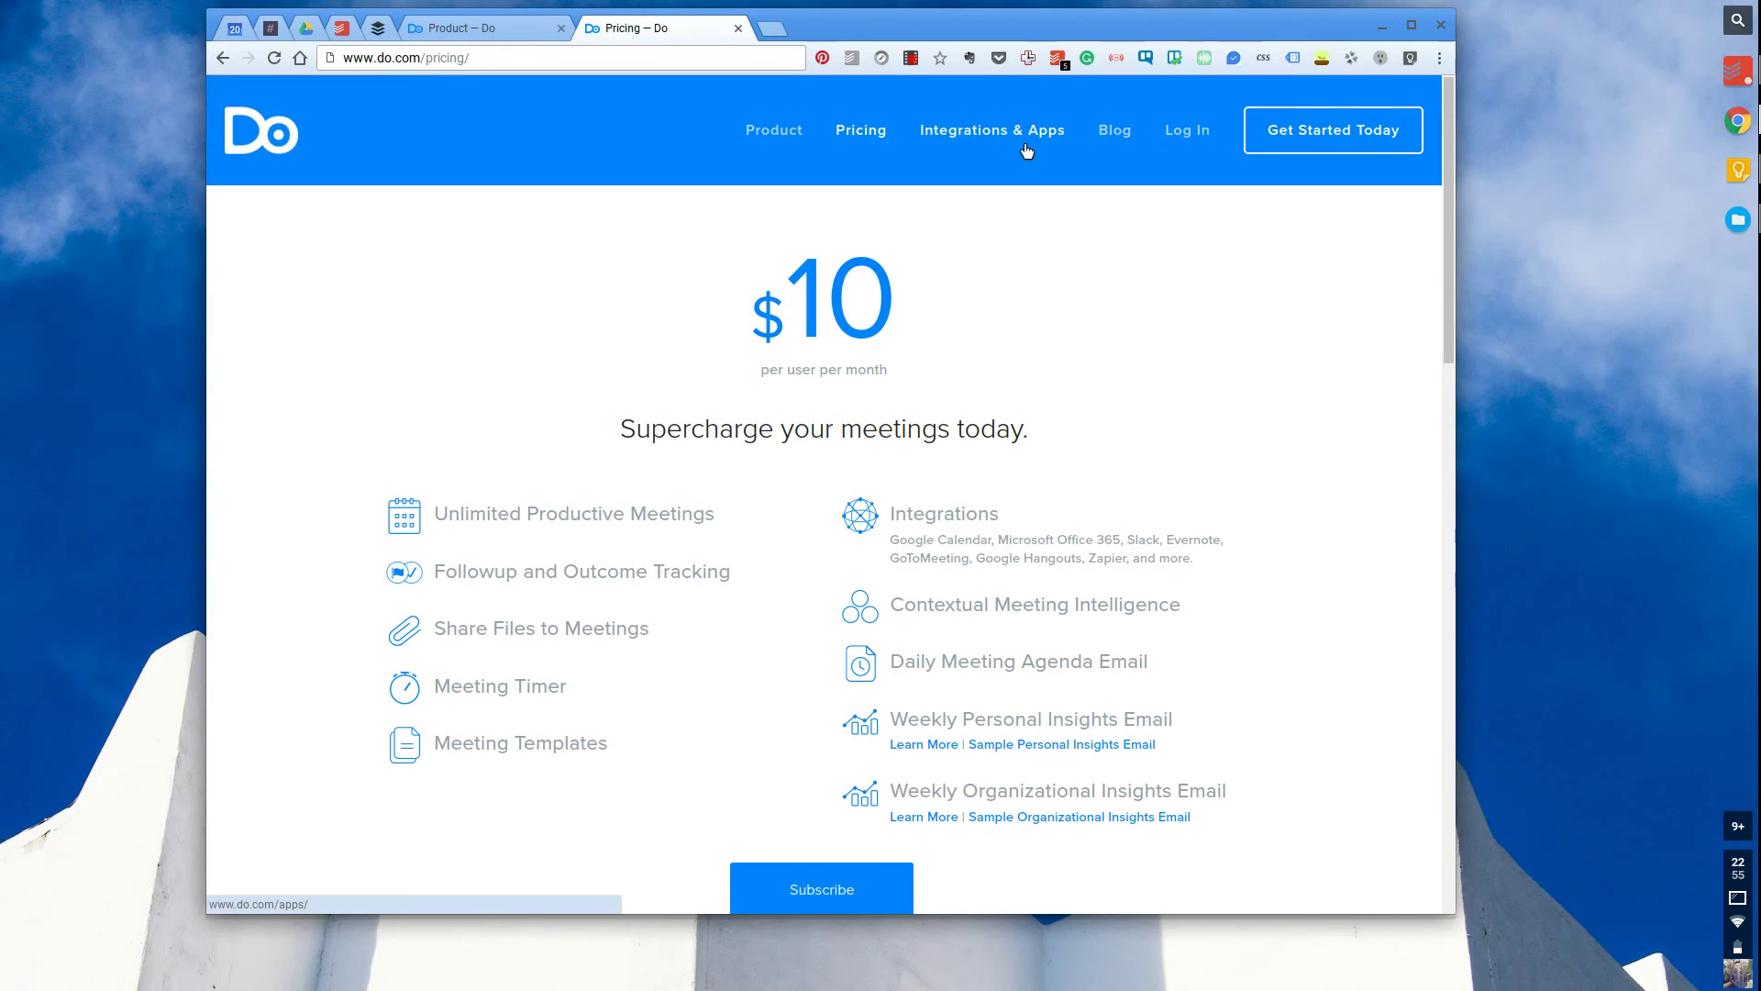
- Switch to the Product – Do tab and scroll through the actionable meetings section and back to the top
left_click(514, 29)
scroll(717, 346, "down", 8)
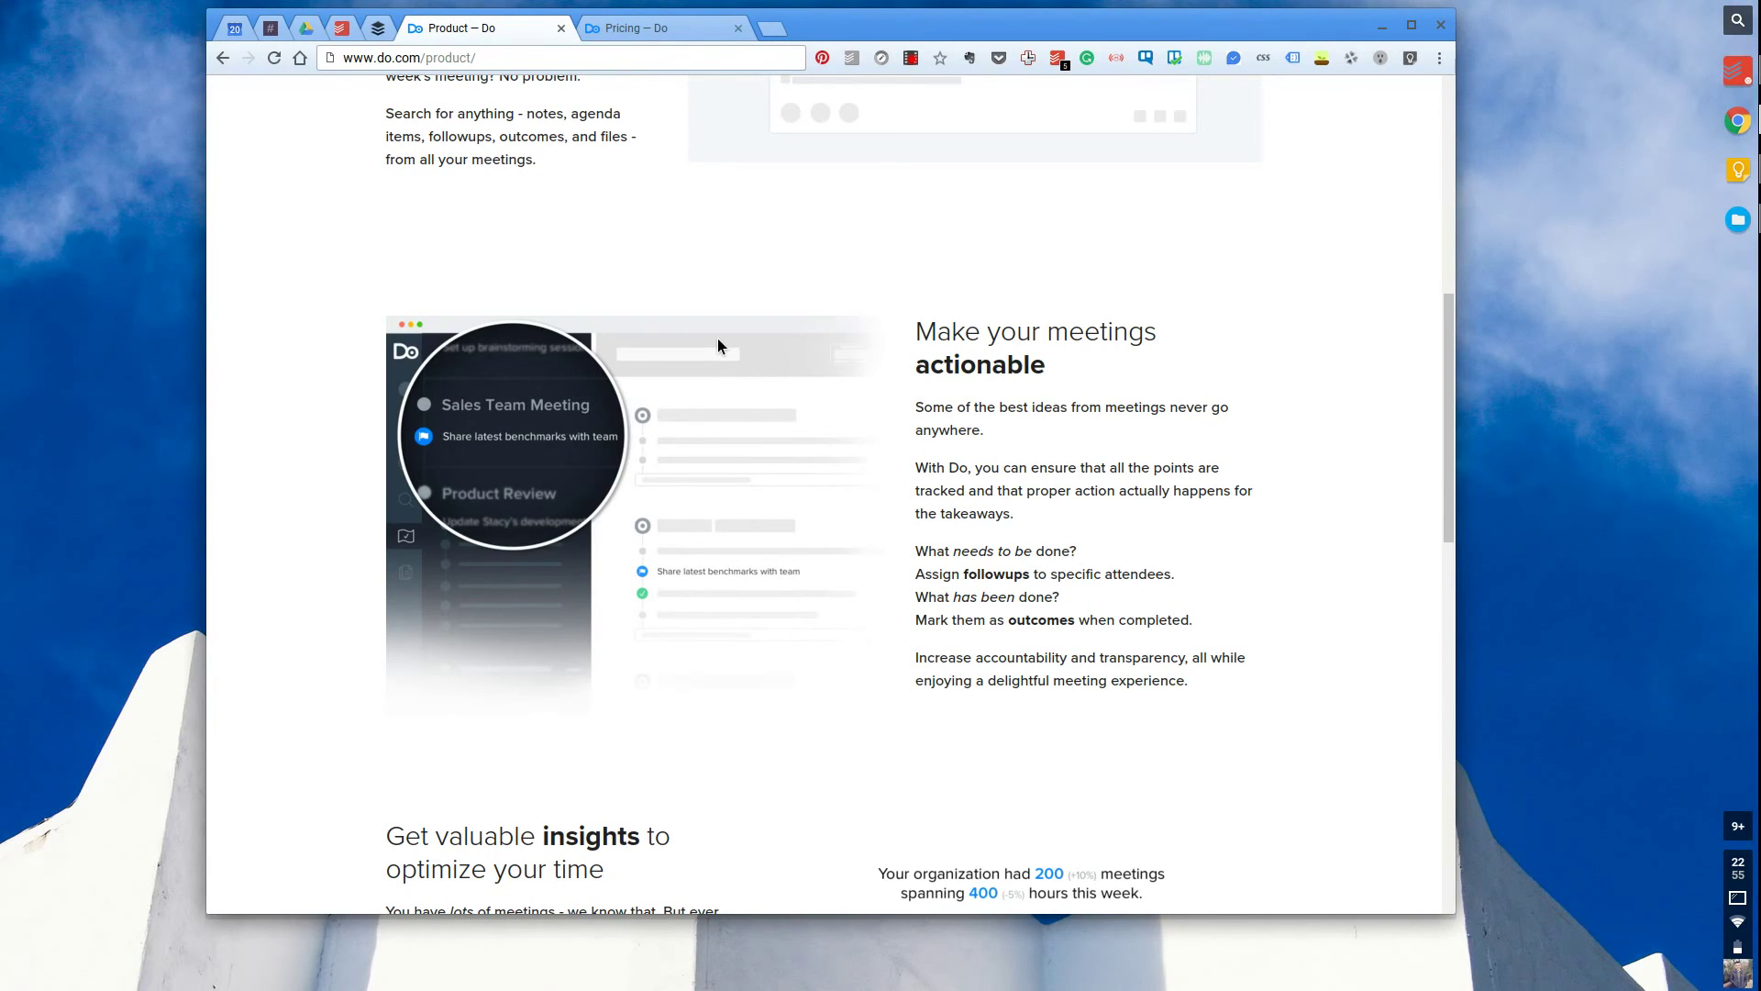
scroll(717, 346, "up", 8)
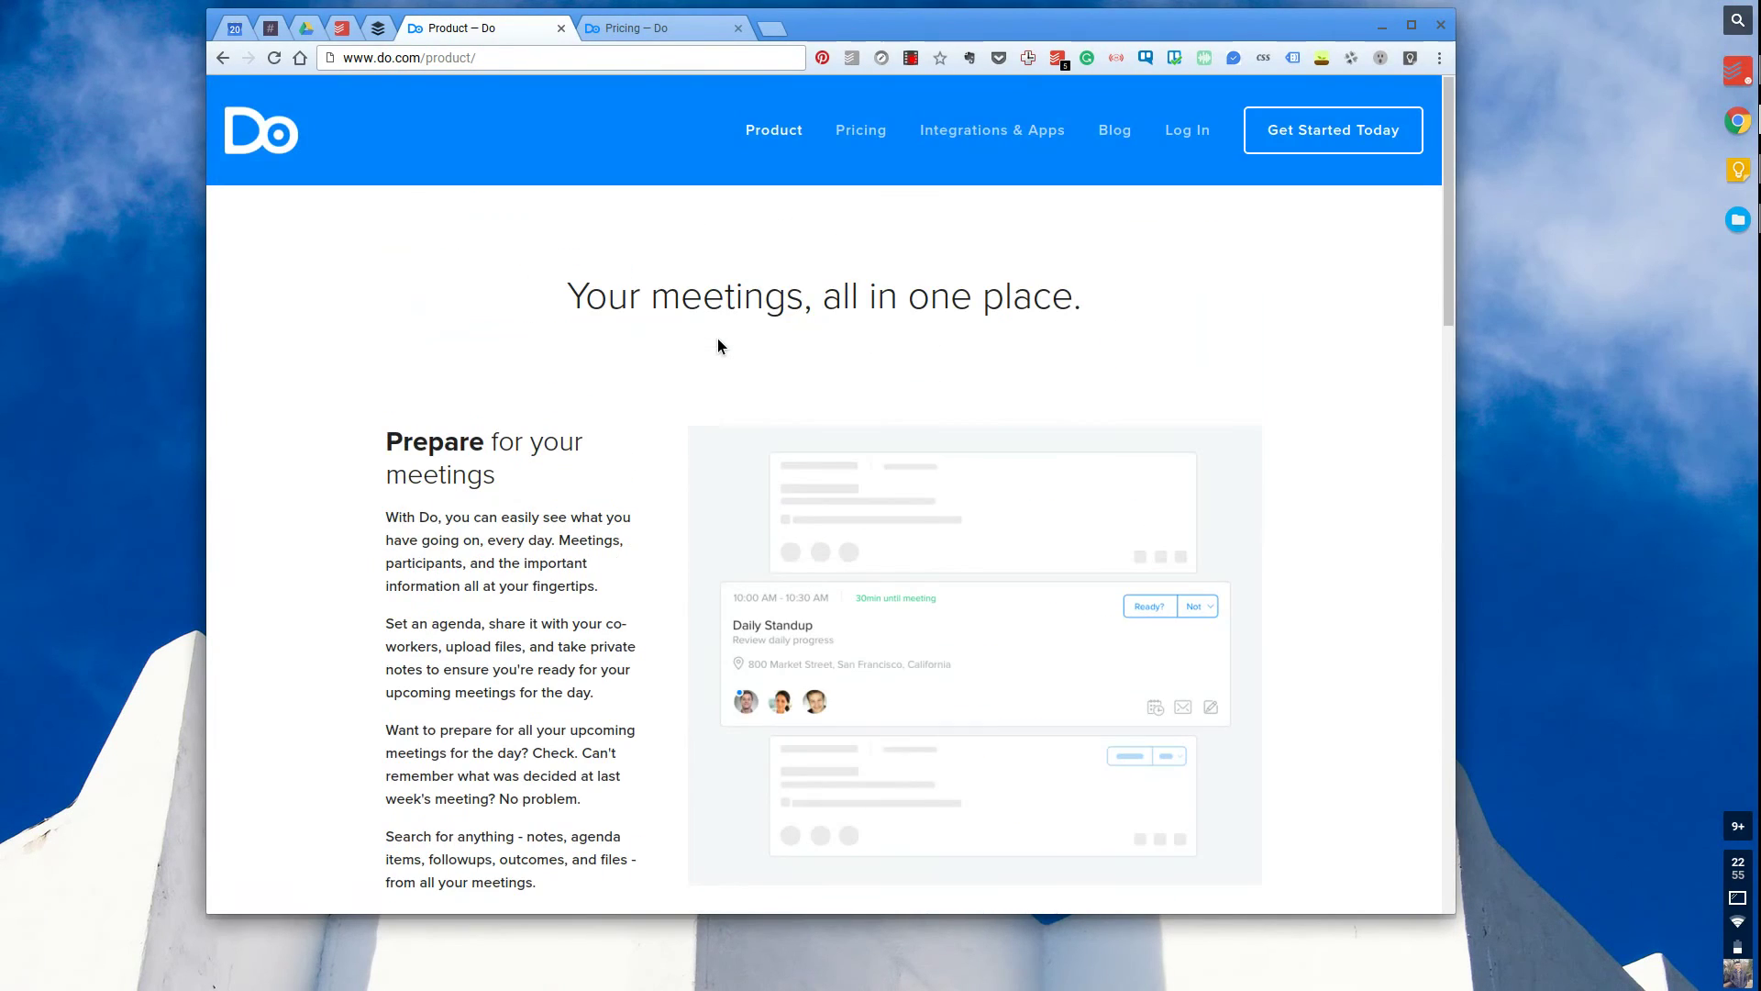